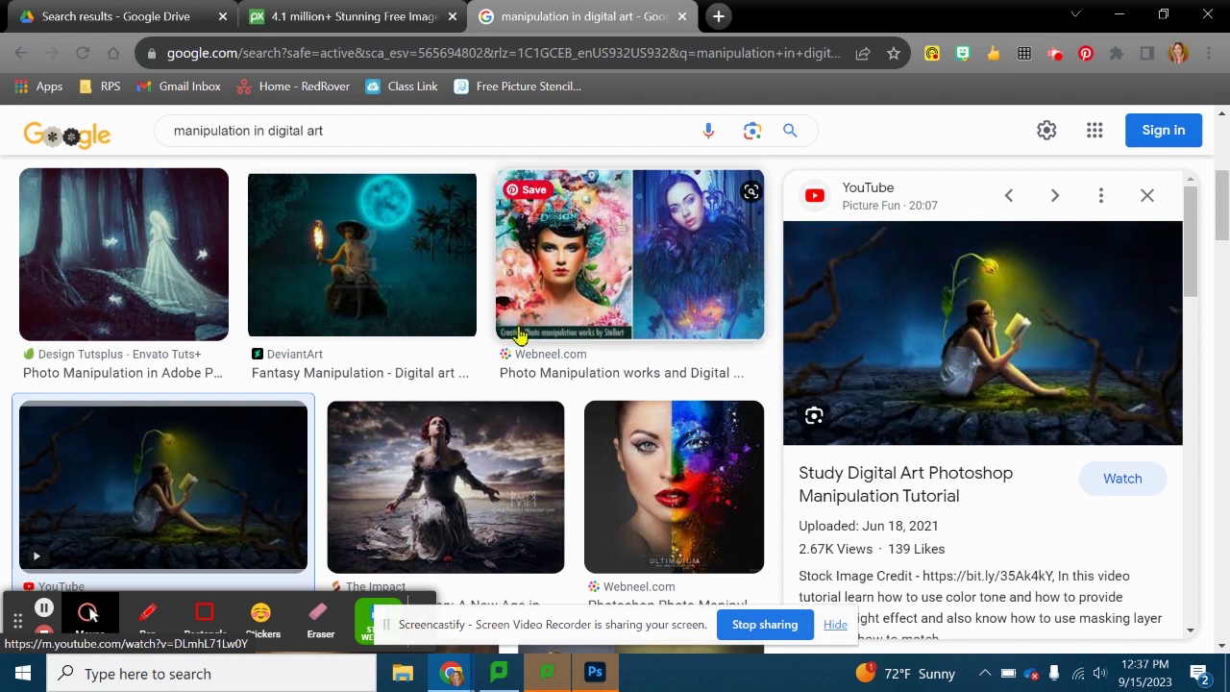
# Step: Replace the current Google Images query with "surrealism" and look over the results
pyautogui.moveTo(343, 129); pyautogui.dragTo(178, 123)
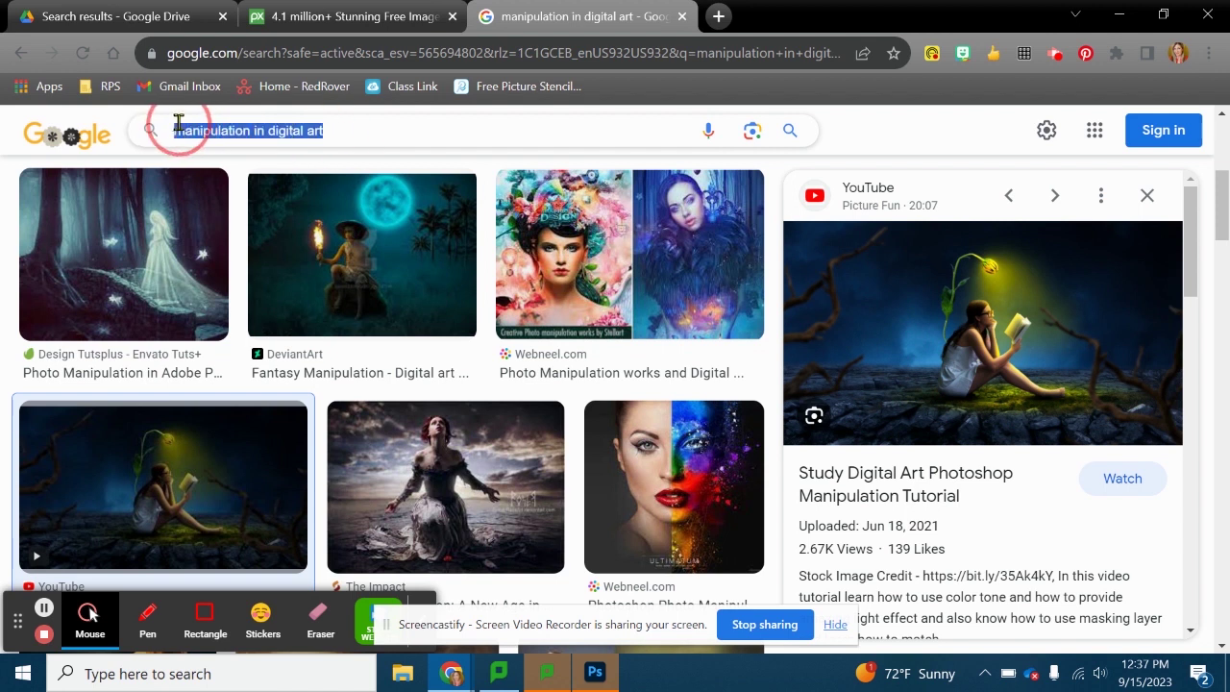
pyautogui.write('surrealism')
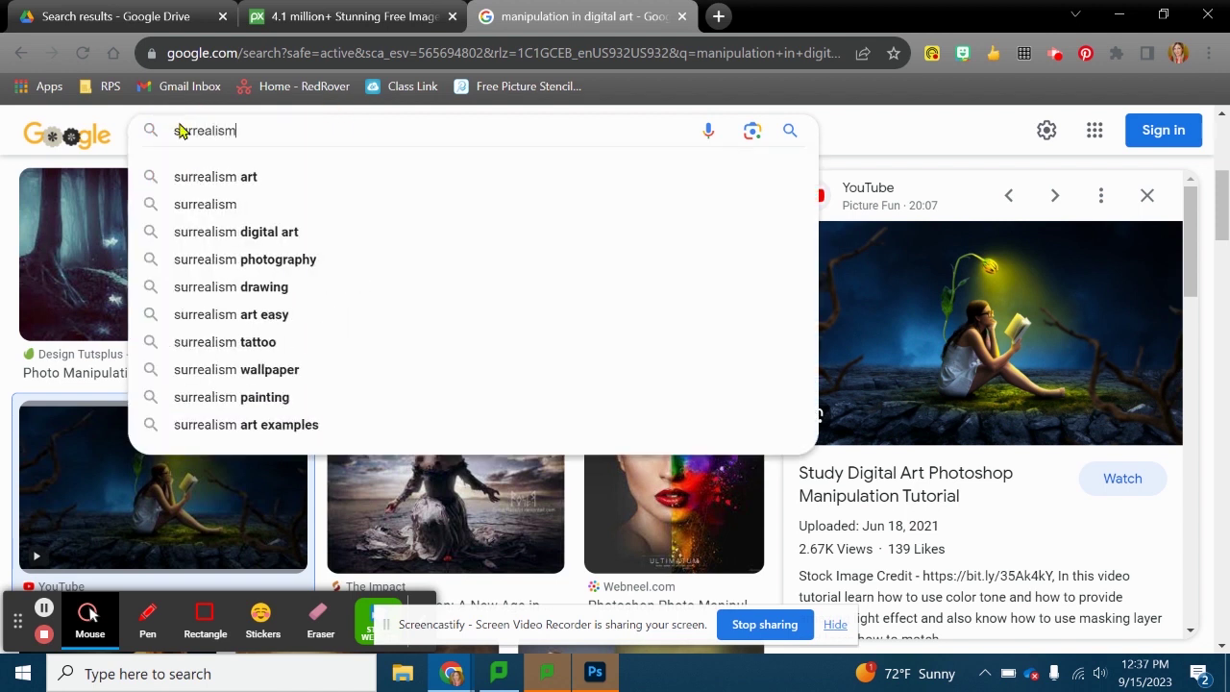
pyautogui.press('Return')
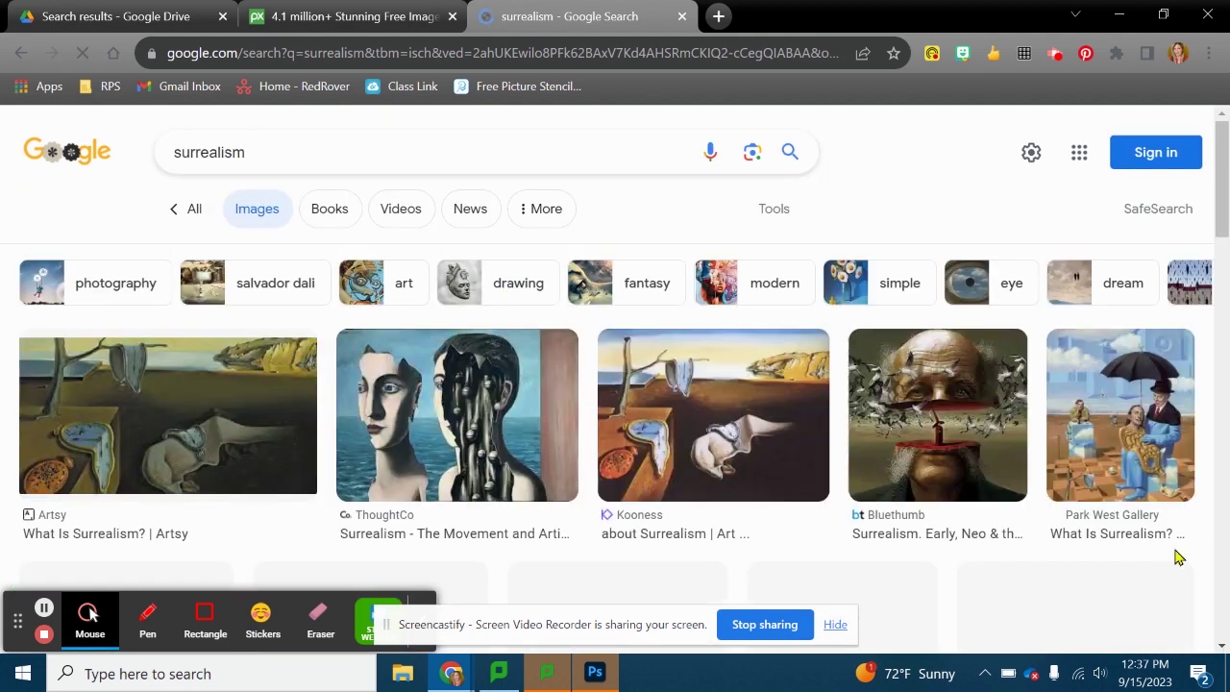
pyautogui.scroll(-1, 975, 447)
pyautogui.scroll(1, 269, 370)
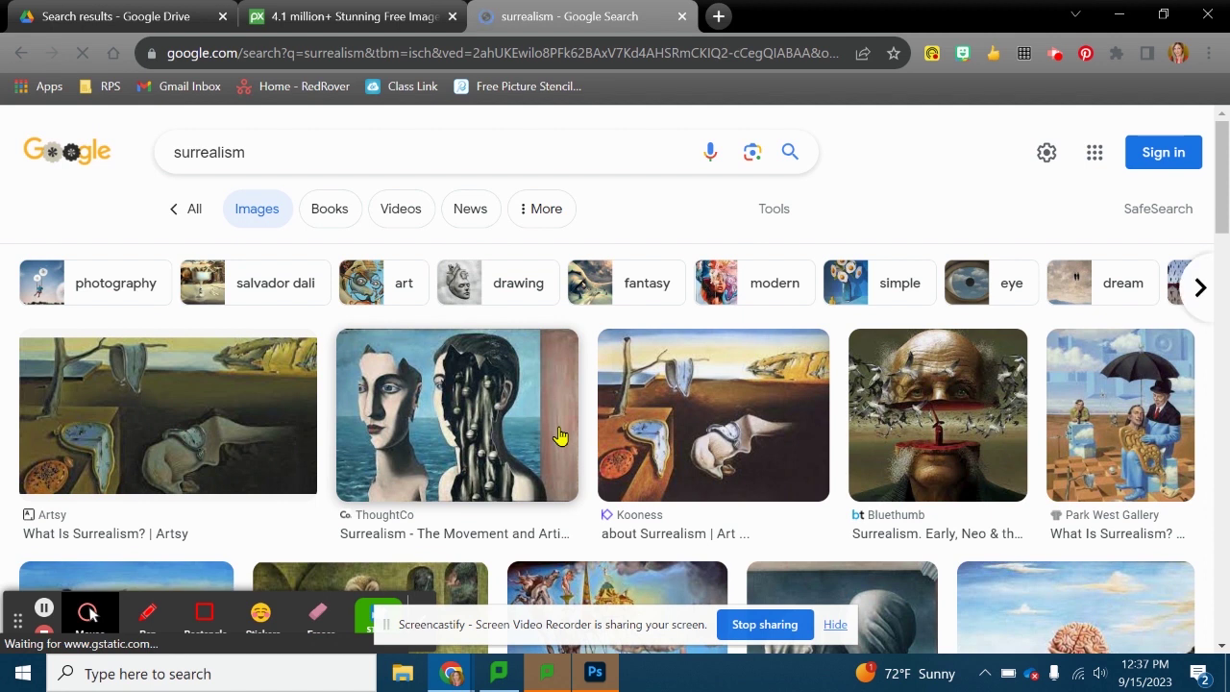
# Step: Refine the image search to "surrealism digital art" and browse the resulting artworks for style examples
pyautogui.click(283, 155)
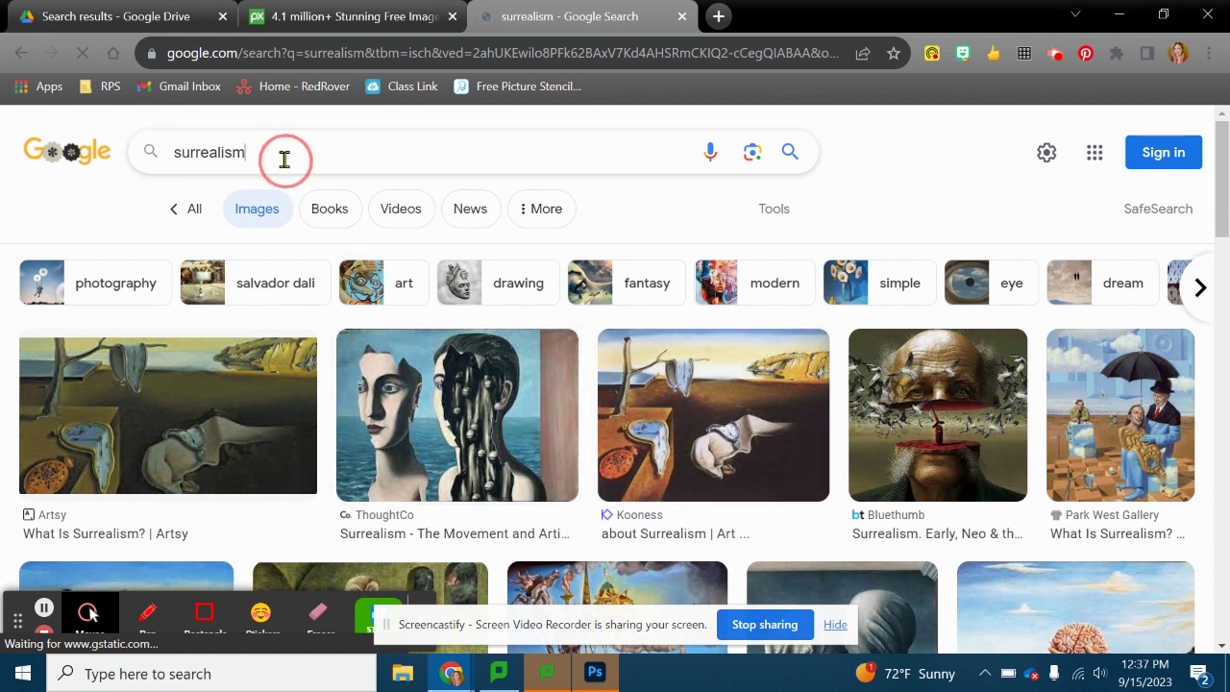
pyautogui.write('digital art')
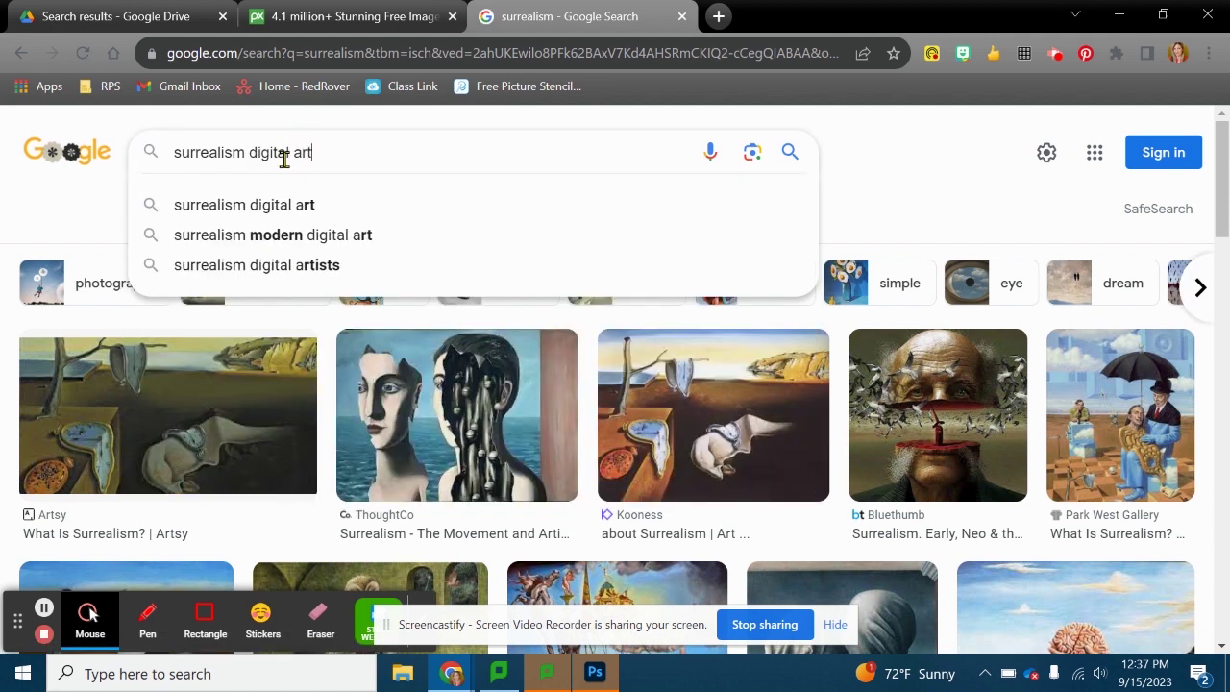
pyautogui.press('Return')
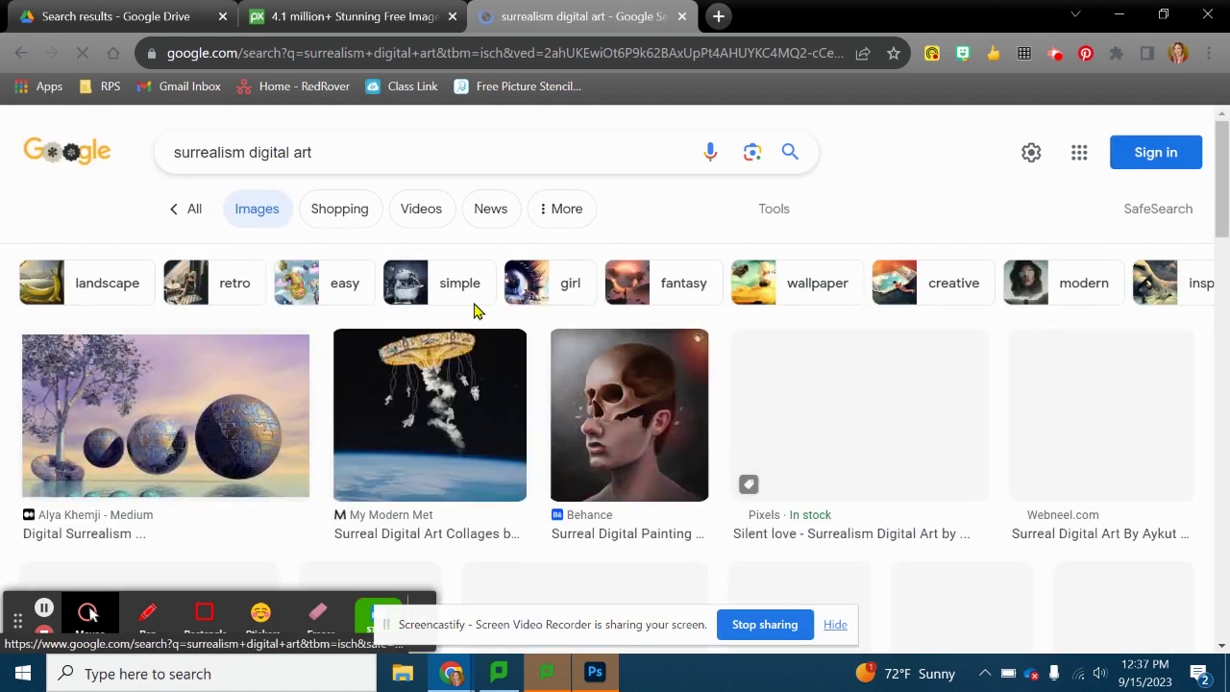
pyautogui.scroll(-3, 480, 312)
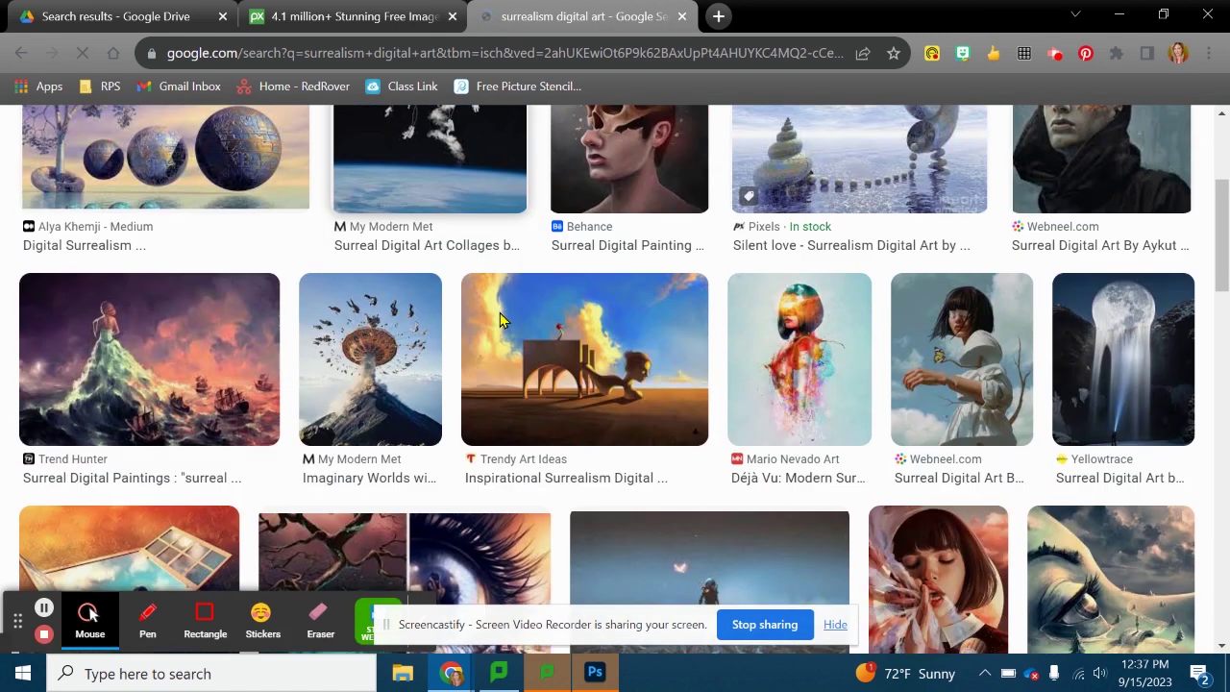
pyautogui.scroll(-1, 500, 321)
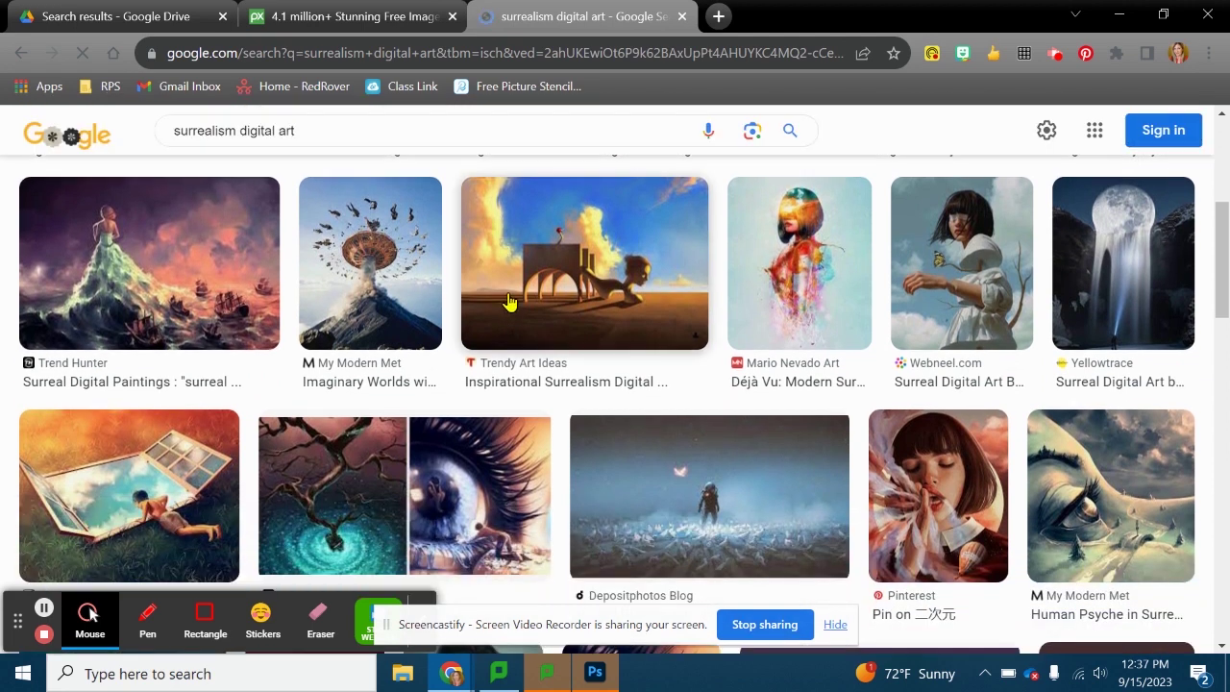
pyautogui.scroll(-3, 499, 231)
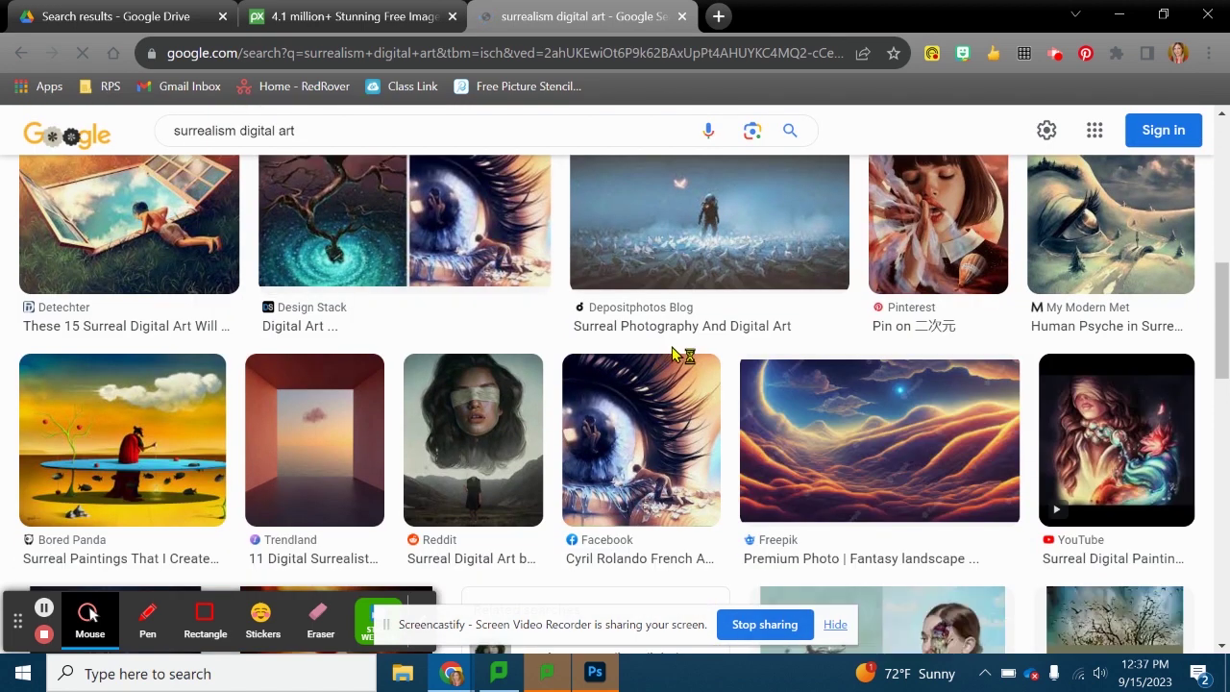
pyautogui.scroll(-1, 672, 356)
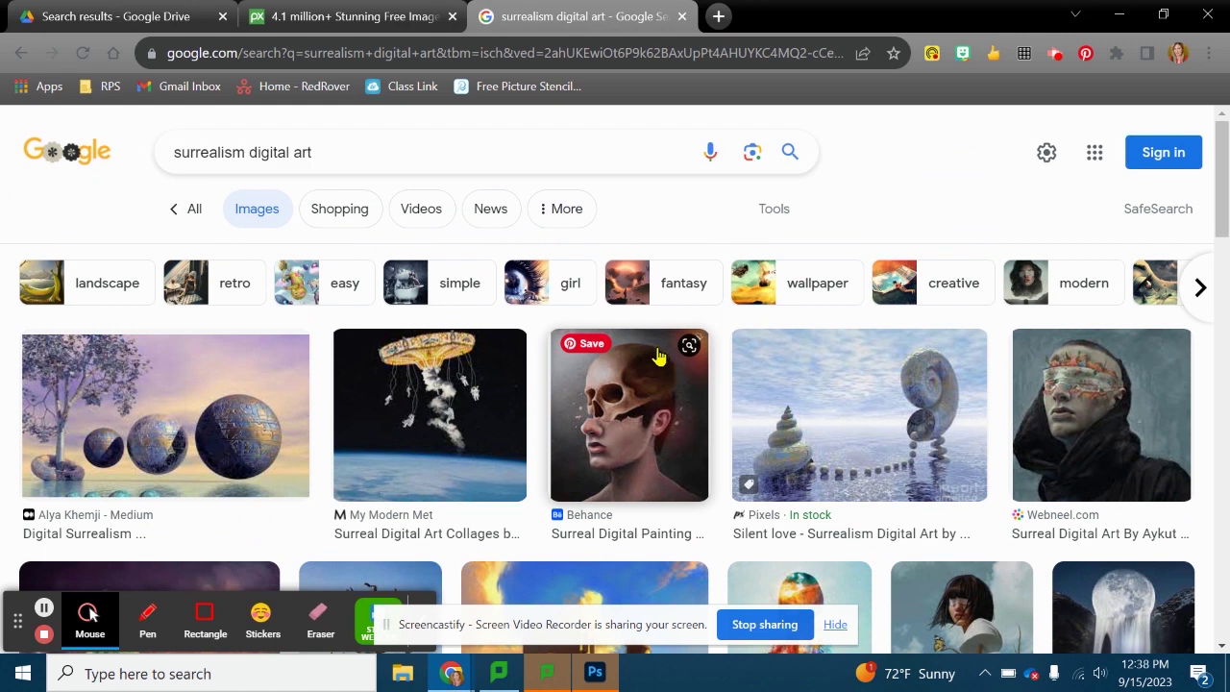
# Step: Switch to the open Pixabay page, hide the screen-sharing notice, and search for "landscape" images
pyautogui.click(281, 11)
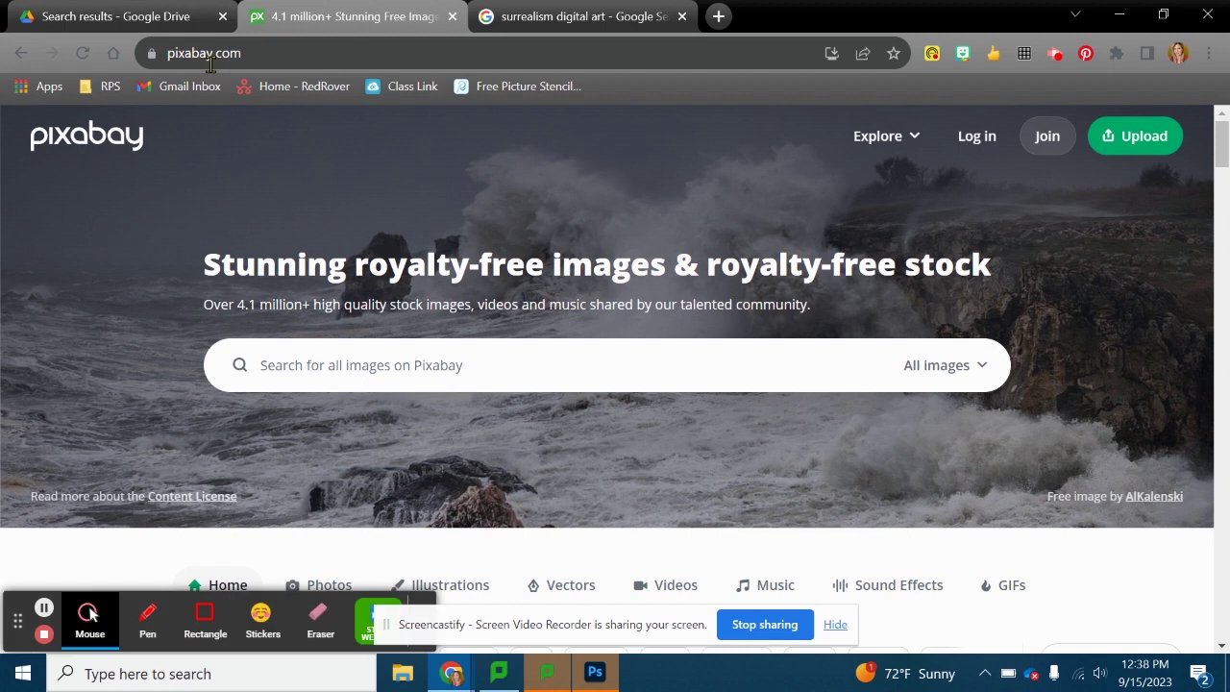
pyautogui.click(835, 625)
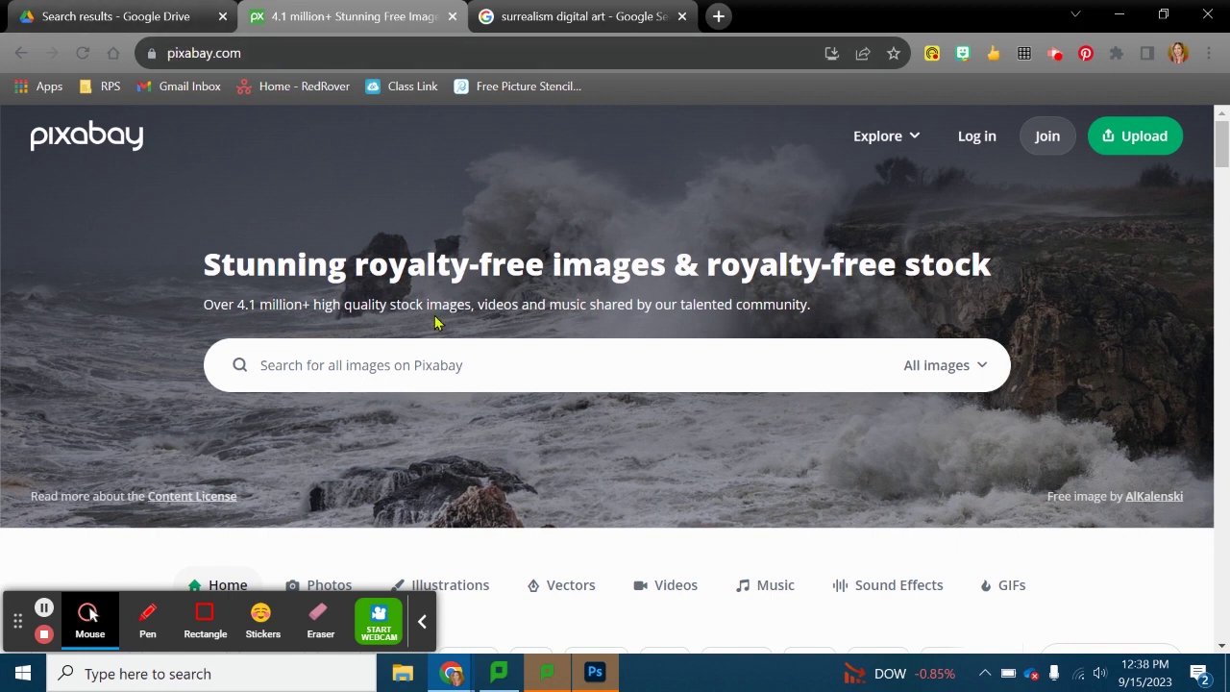
pyautogui.click(302, 365)
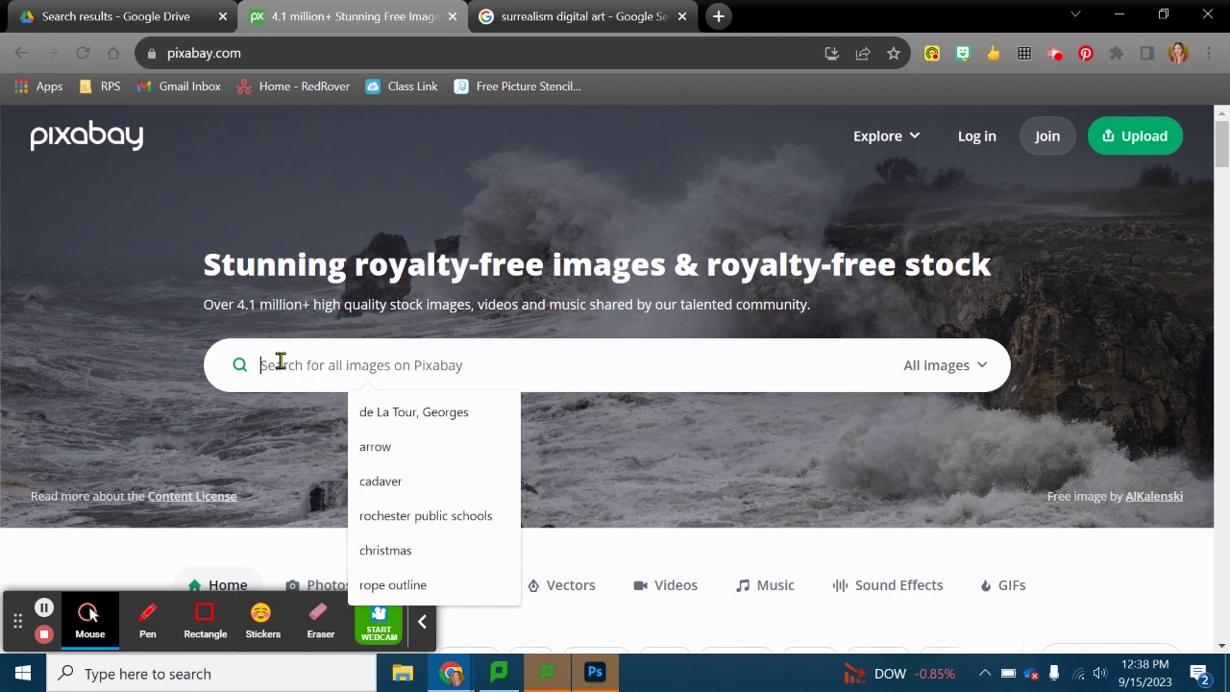
pyautogui.write('landscape')
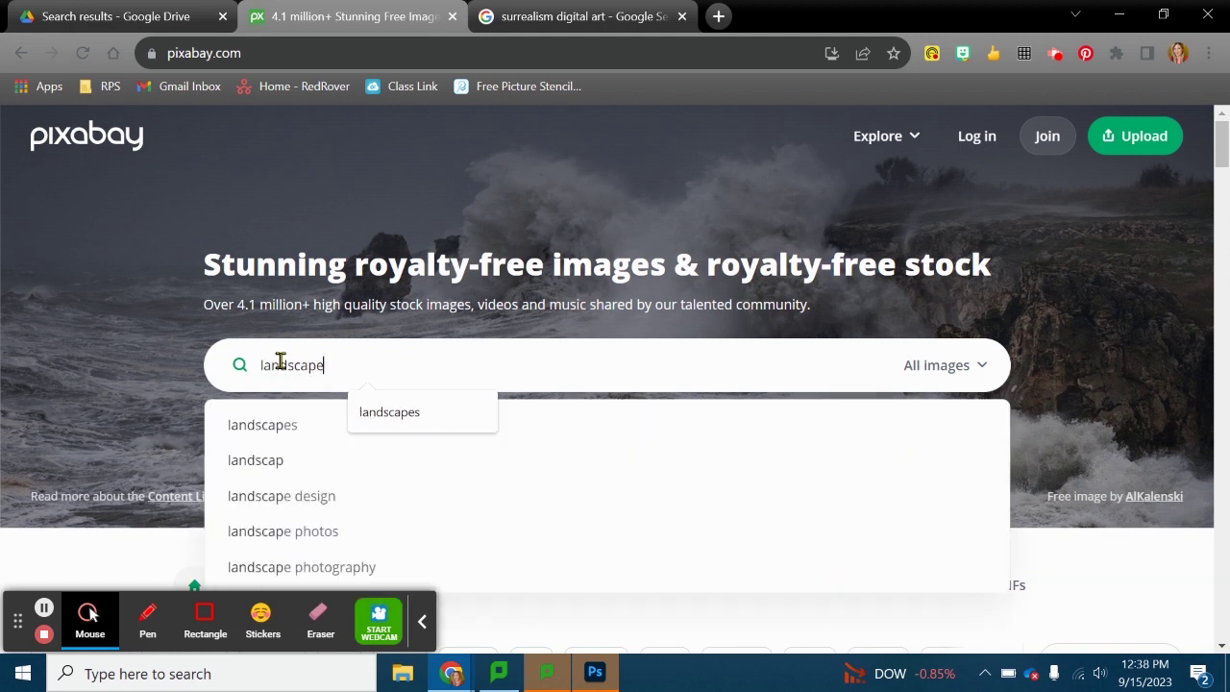
pyautogui.press('Return')
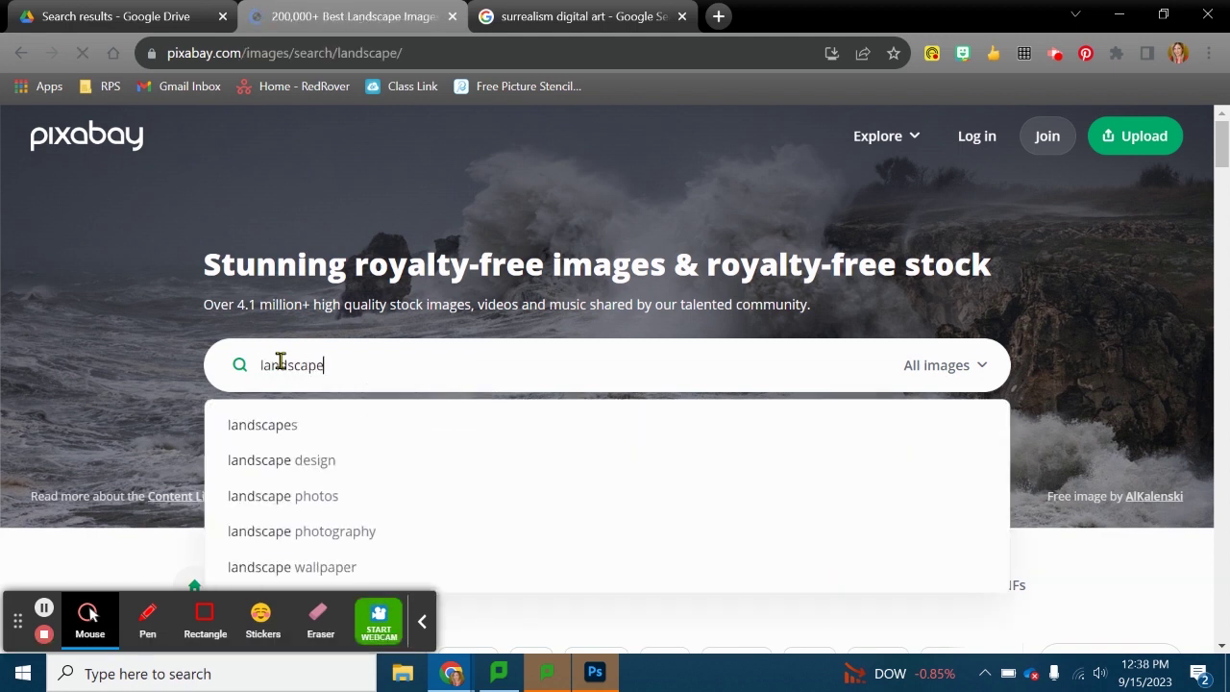
# Step: Examine the sponsored and royalty-free landscape results, viewing the sponsored desert image's page and closing it
pyautogui.scroll(-2, 354, 488)
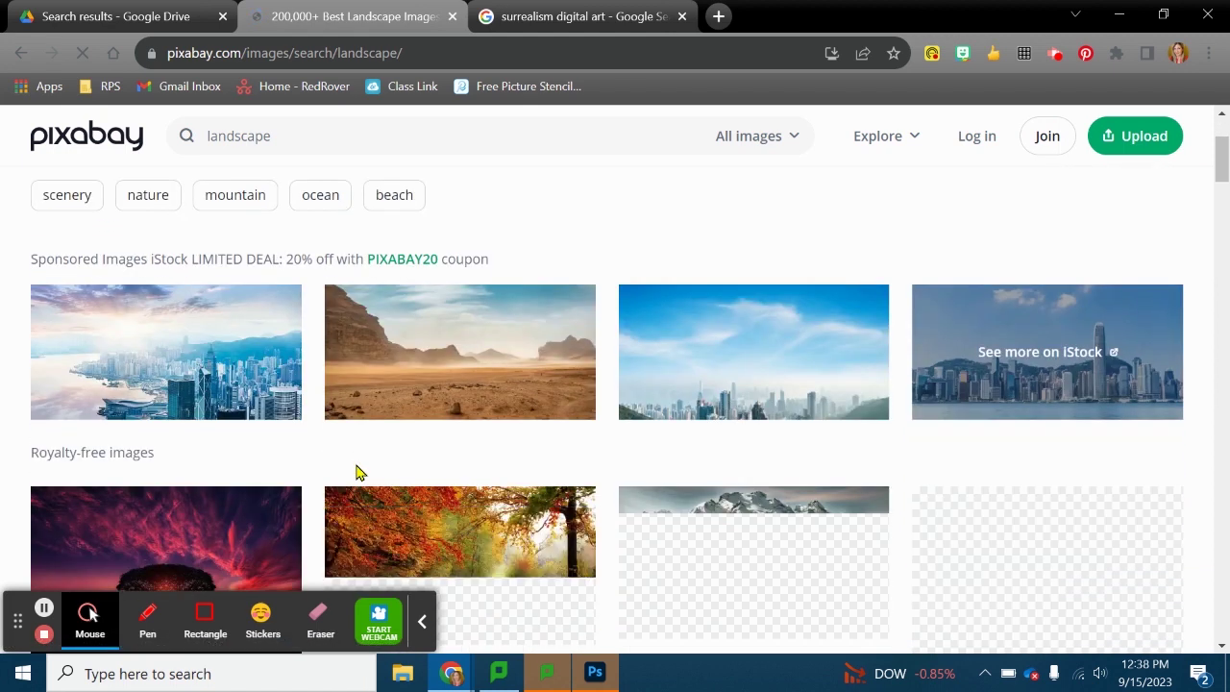
pyautogui.scroll(-7, 1082, 501)
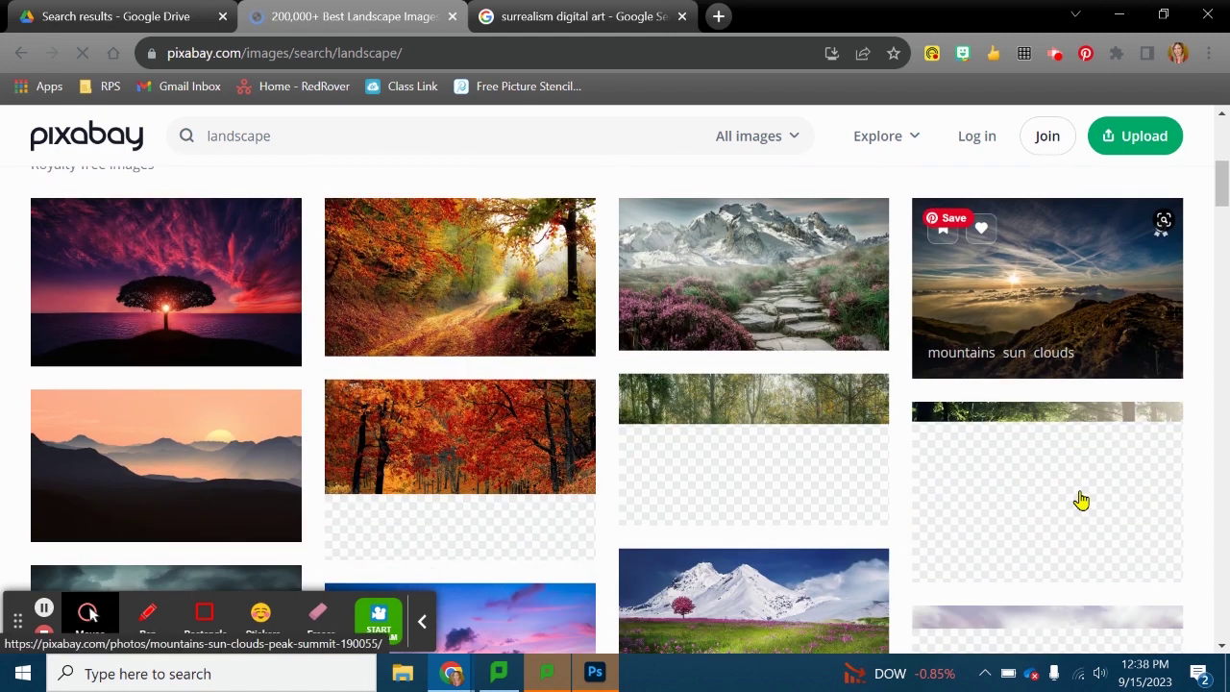
pyautogui.scroll(-1, 1071, 482)
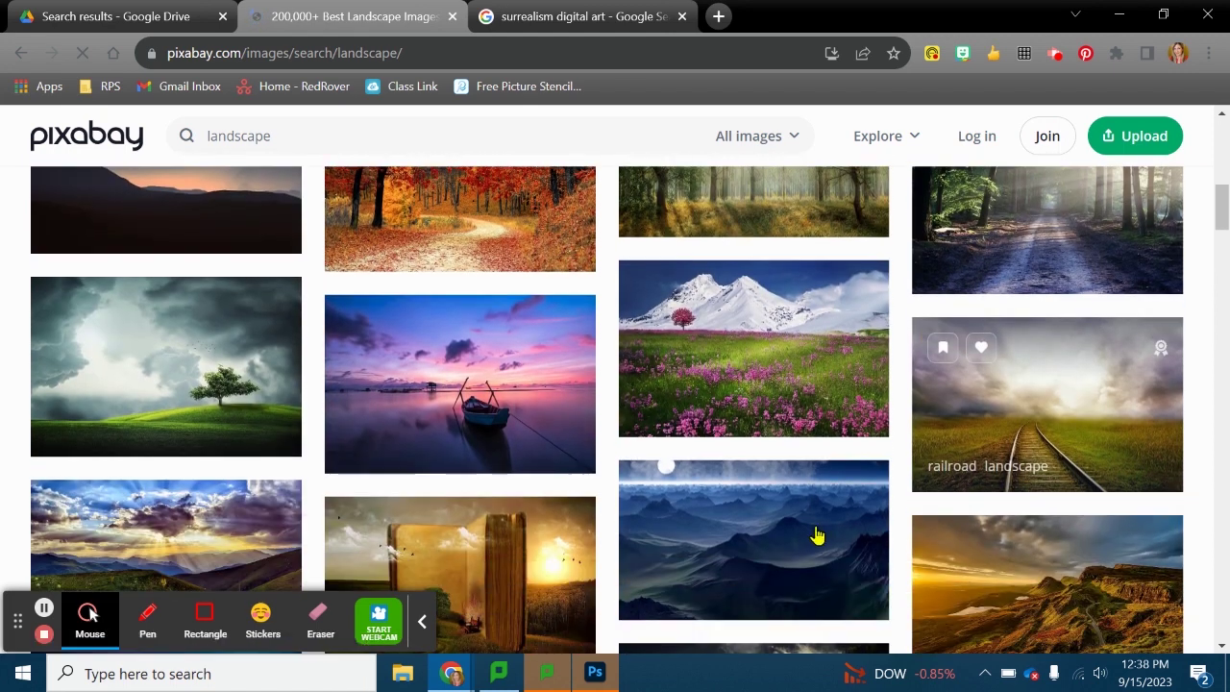
pyautogui.scroll(-8, 641, 334)
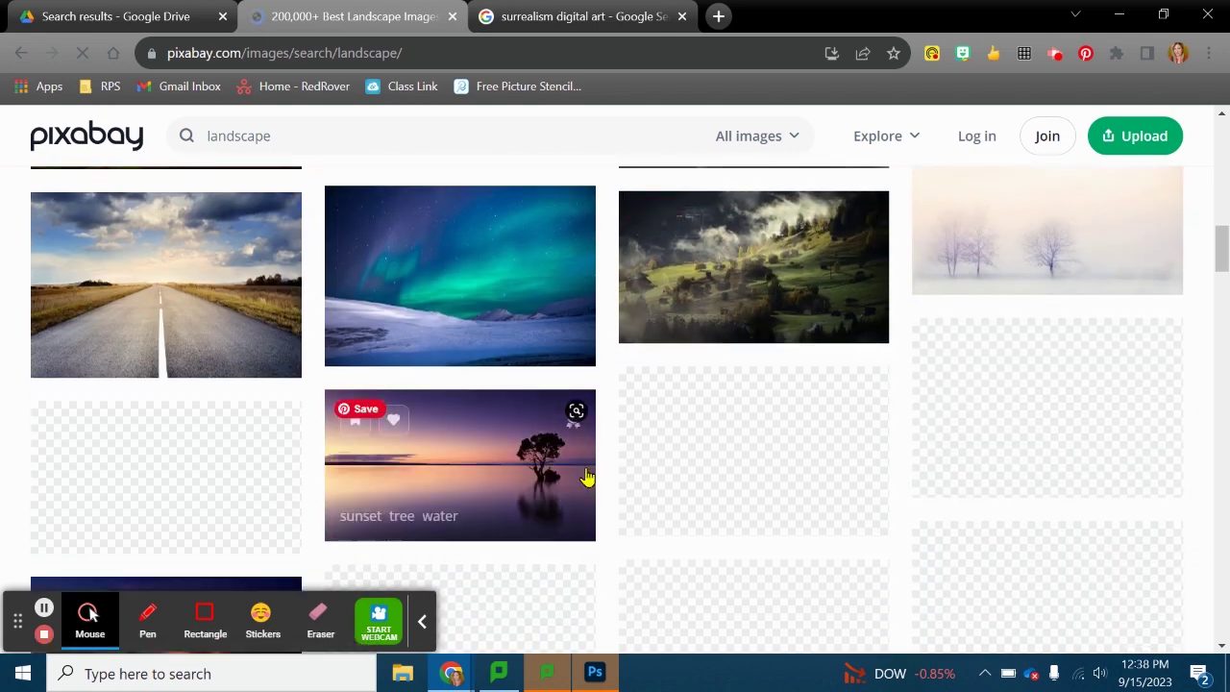
pyautogui.scroll(-5, 435, 361)
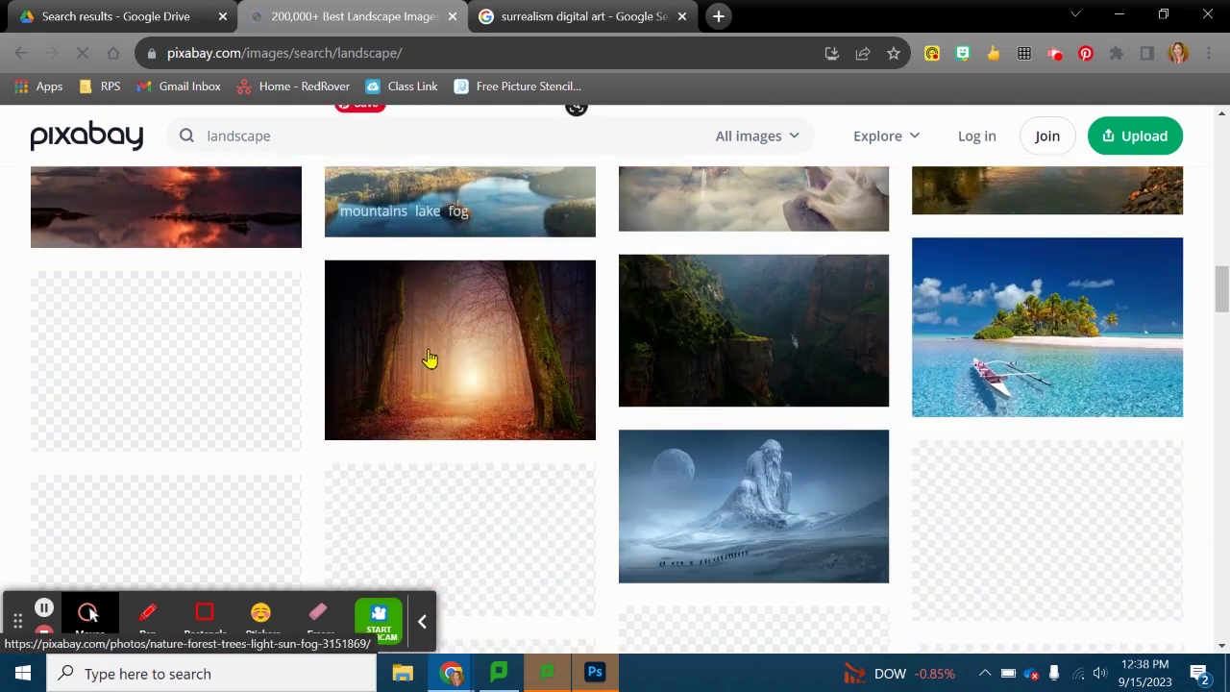
pyautogui.scroll(-2, 439, 406)
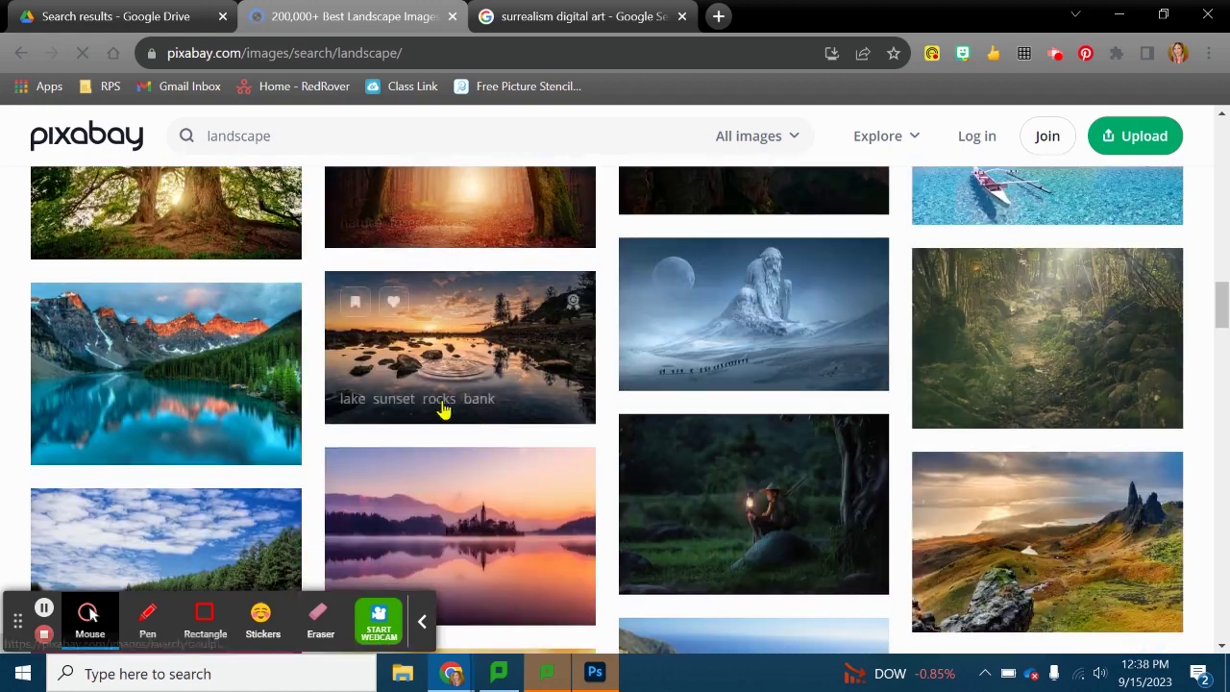
pyautogui.scroll(4, 776, 463)
pyautogui.scroll(10, 777, 463)
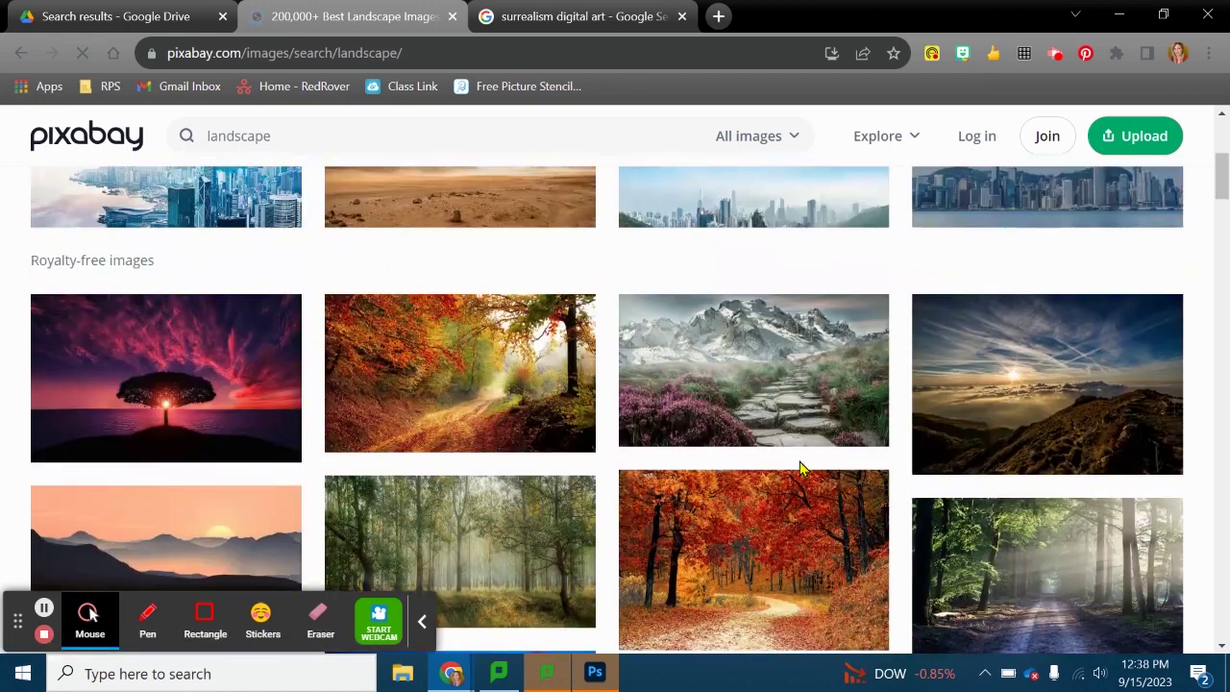
pyautogui.scroll(-1, 771, 442)
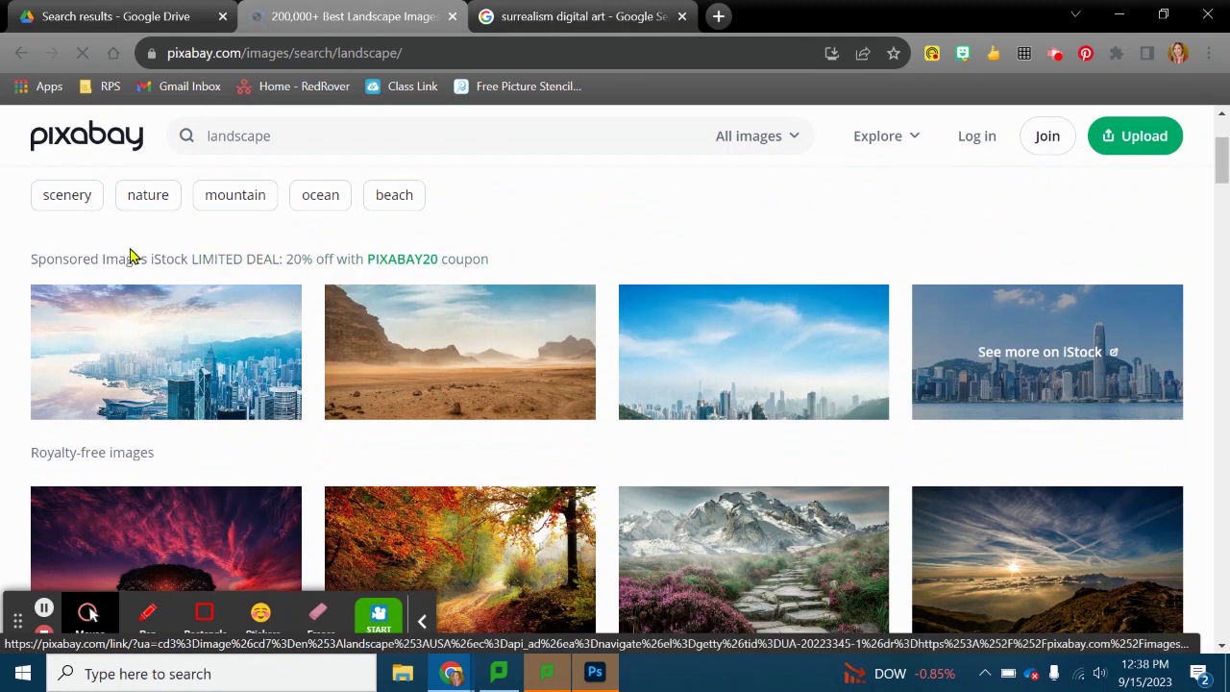
pyautogui.click(468, 358)
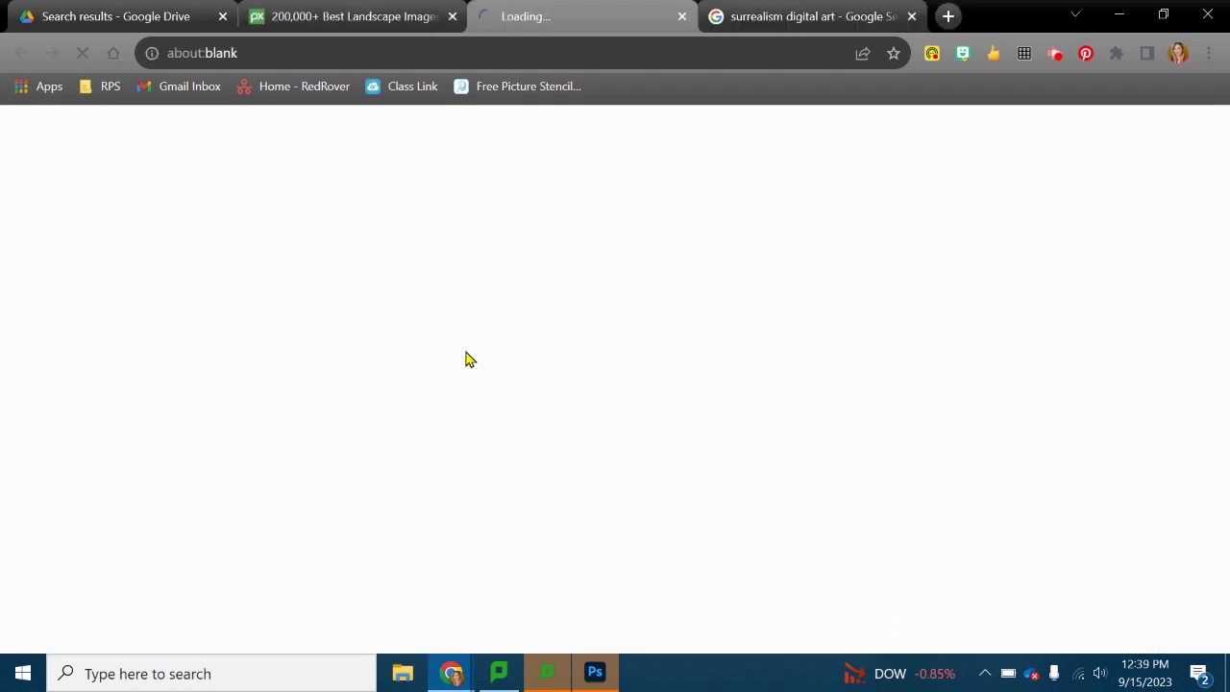
pyautogui.click(682, 16)
# Step: Find the royalty-free photo of railroad tracks under a cloudy sky in the landscape results and open its page
pyautogui.scroll(-2, 596, 413)
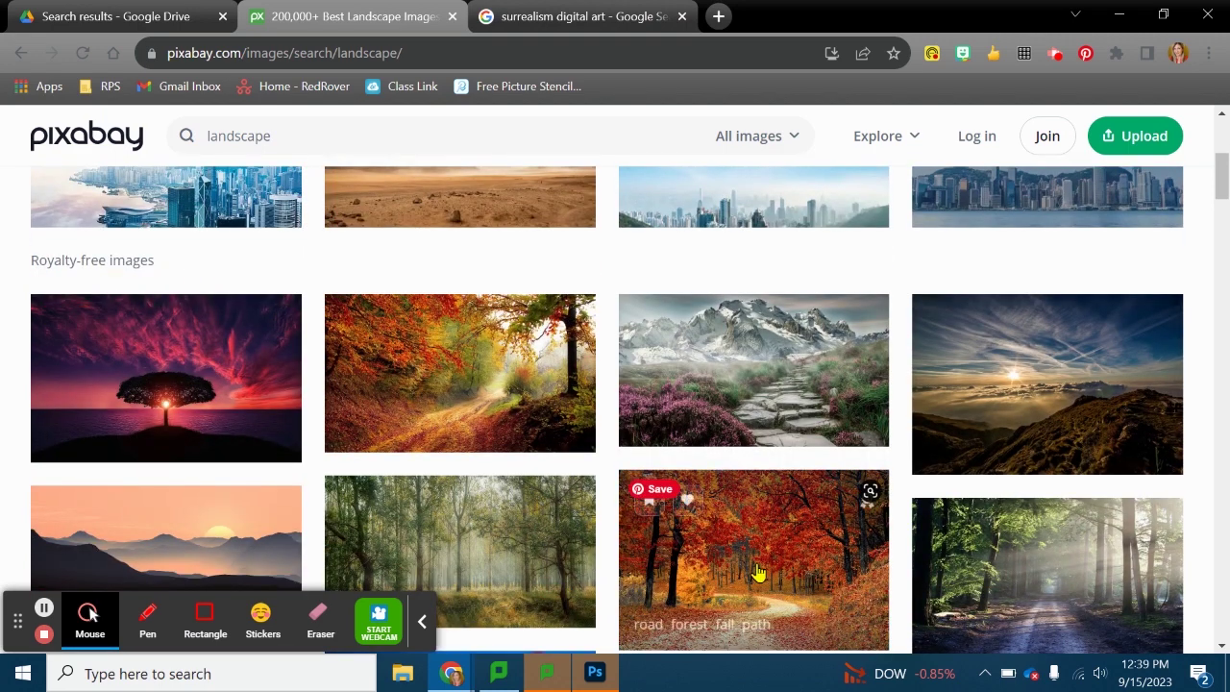
pyautogui.scroll(-5, 750, 557)
pyautogui.scroll(-2, 752, 554)
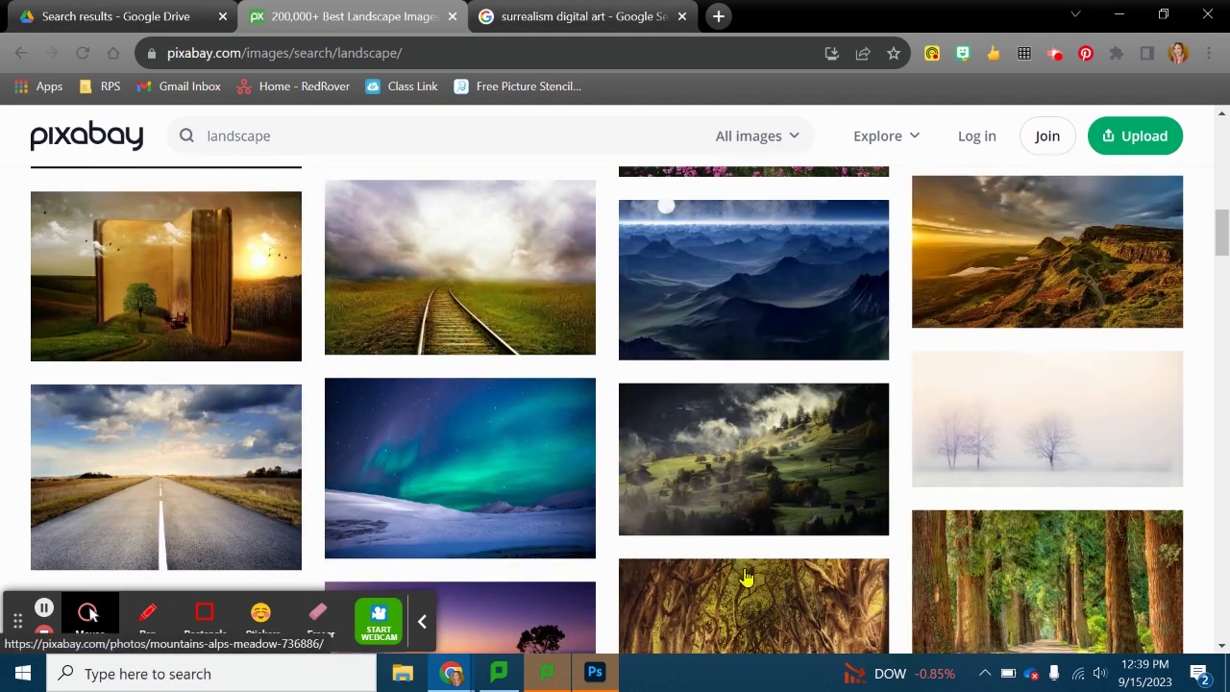
pyautogui.click(467, 271)
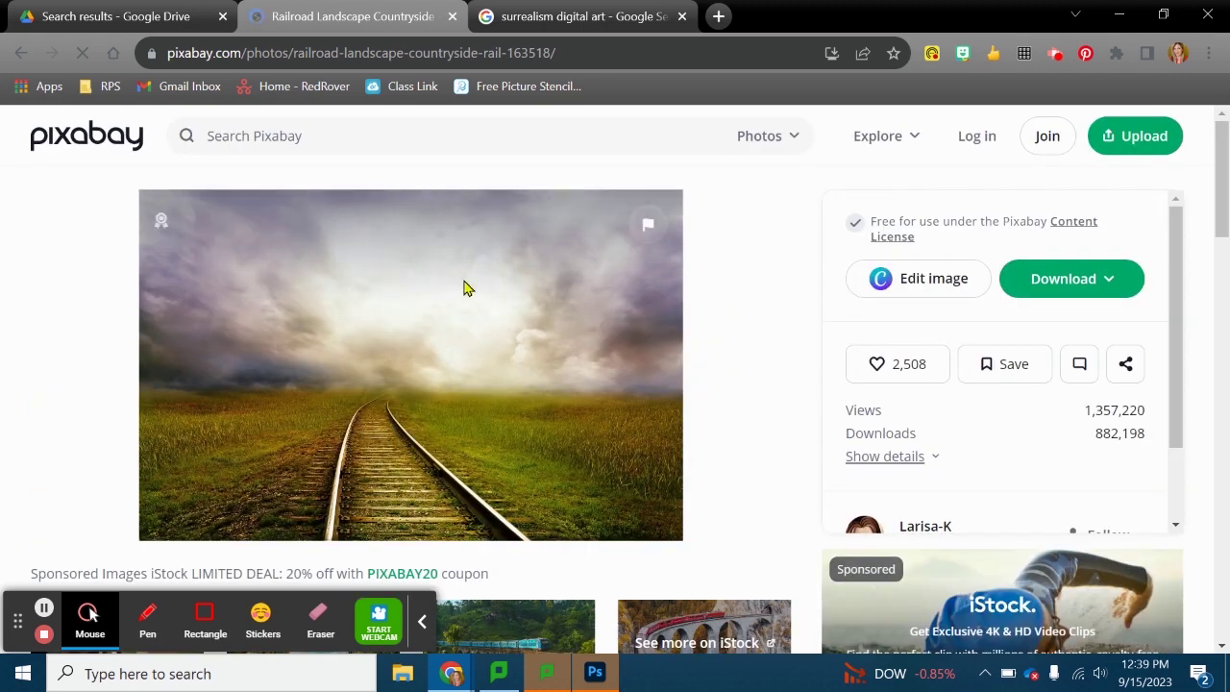
# Step: Download the railroad landscape photo from Pixabay as a 1280×827 JPG
pyautogui.rightClick(446, 281)
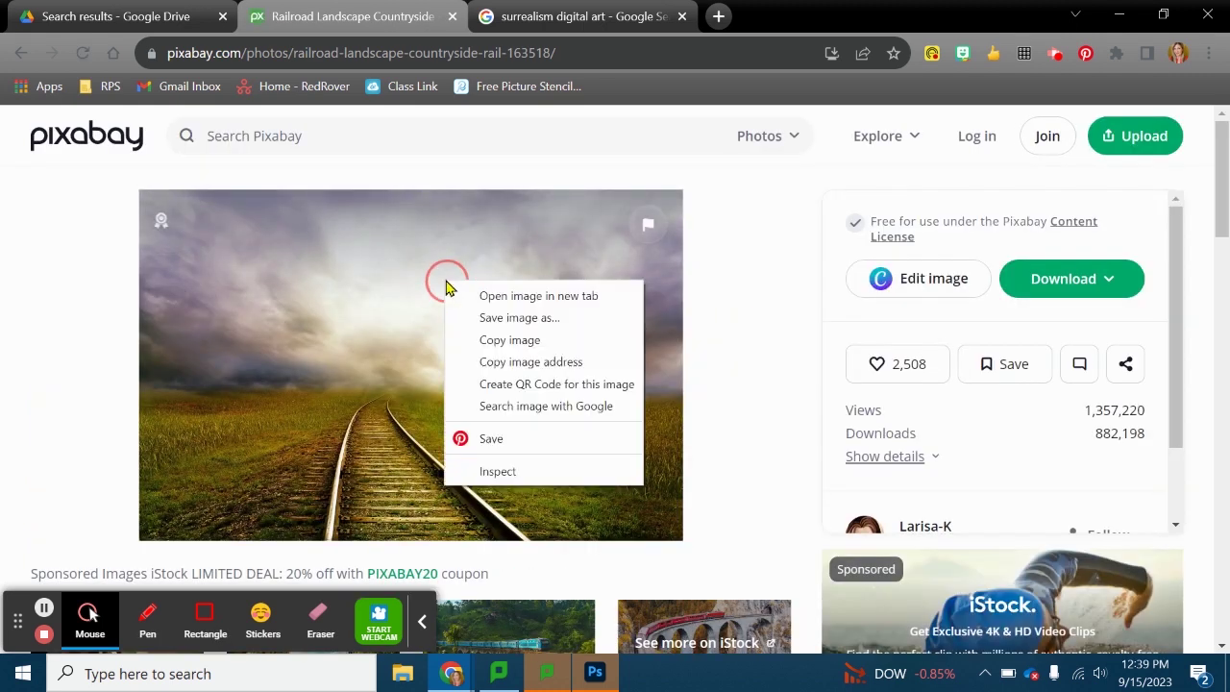
pyautogui.click(728, 362)
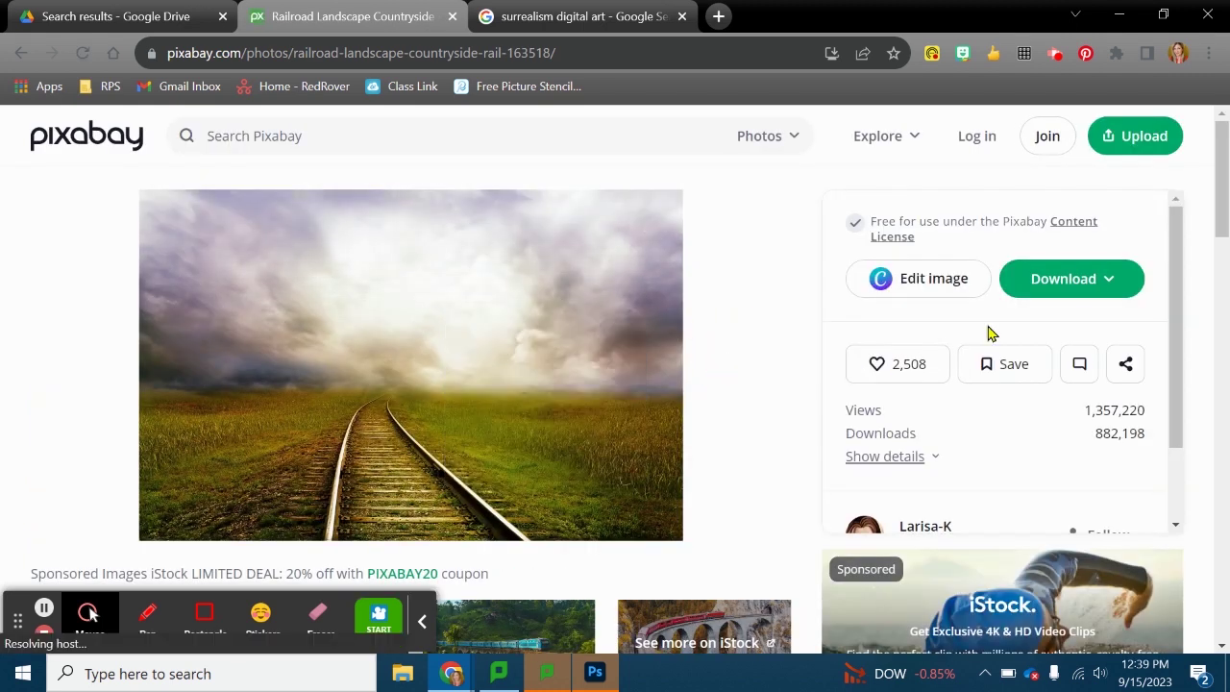
pyautogui.click(1057, 289)
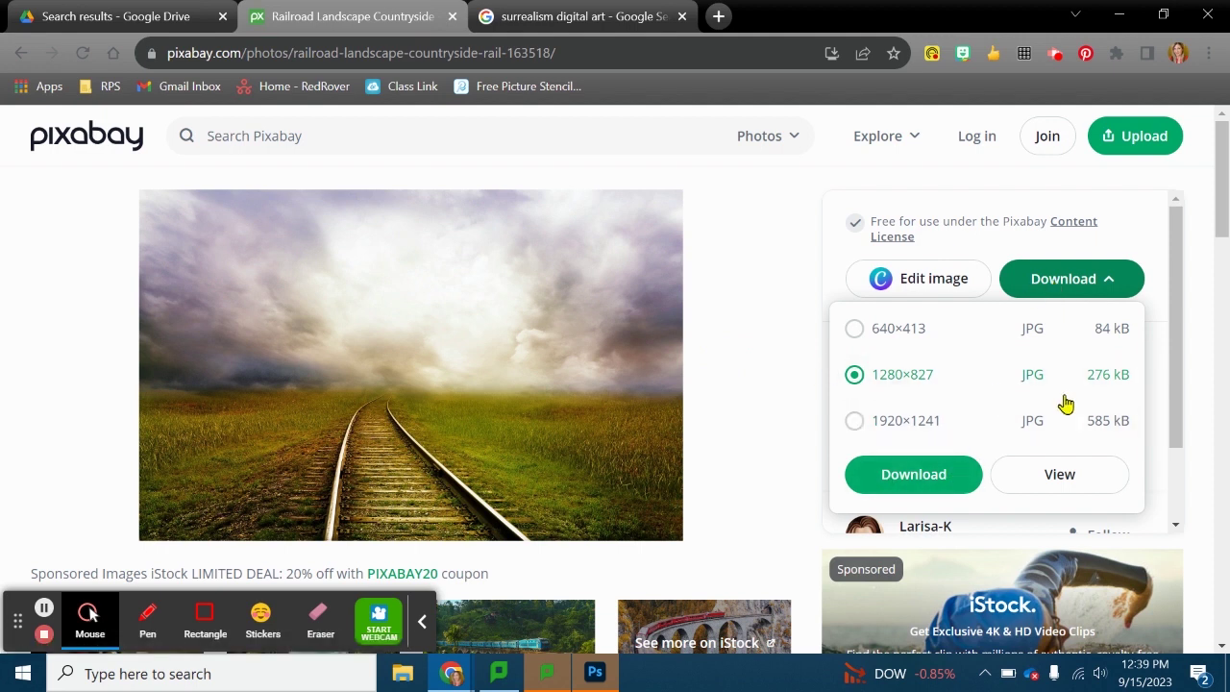
pyautogui.click(915, 477)
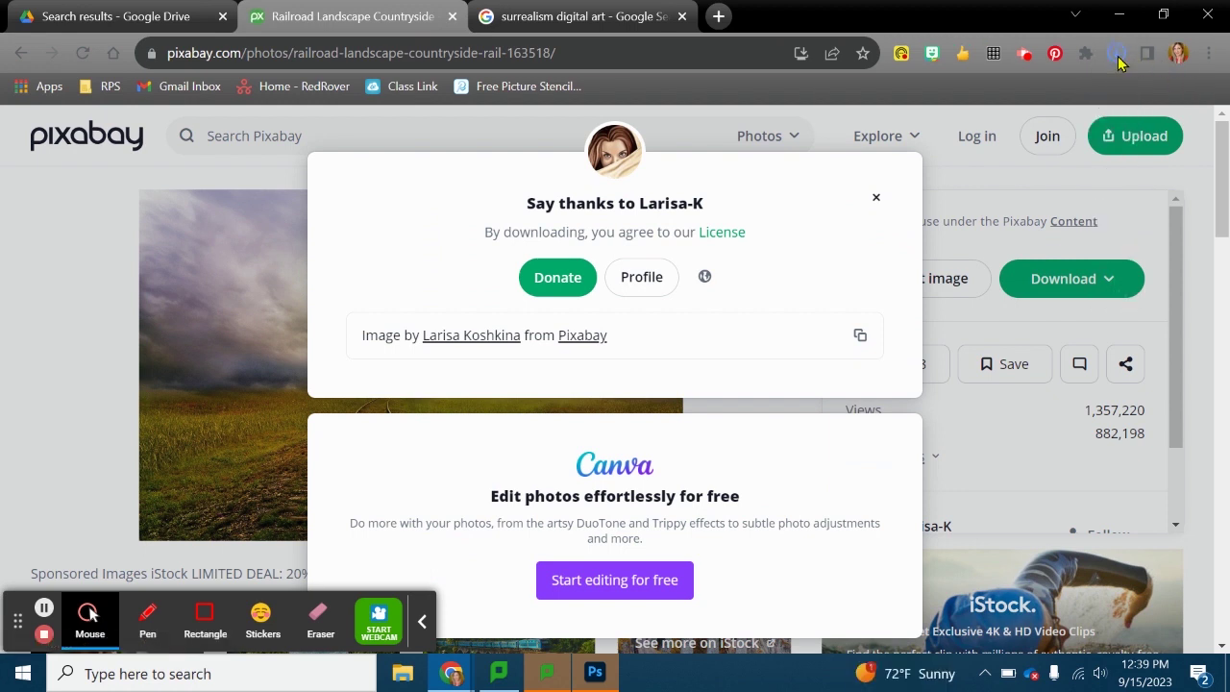
# Step: Switch to Photoshop, dismiss the What's new overlay, and open railroad-163518_1280.jpg from the Downloads folder
pyautogui.click(593, 676)
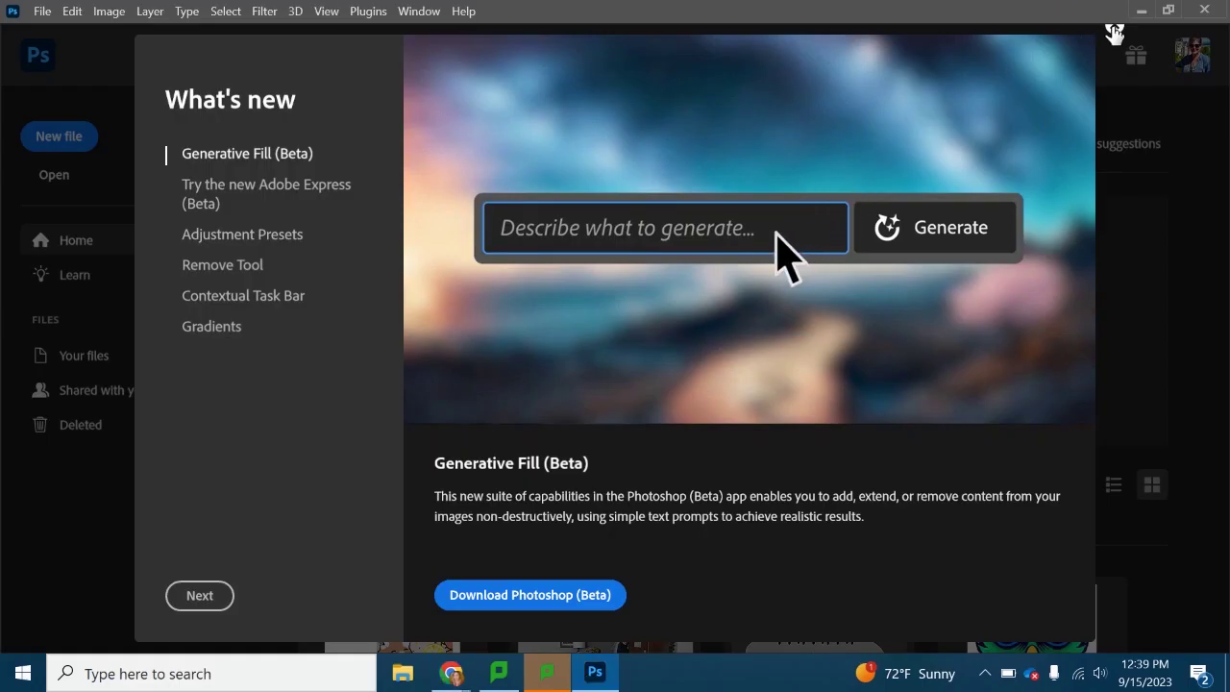
pyautogui.click(1115, 31)
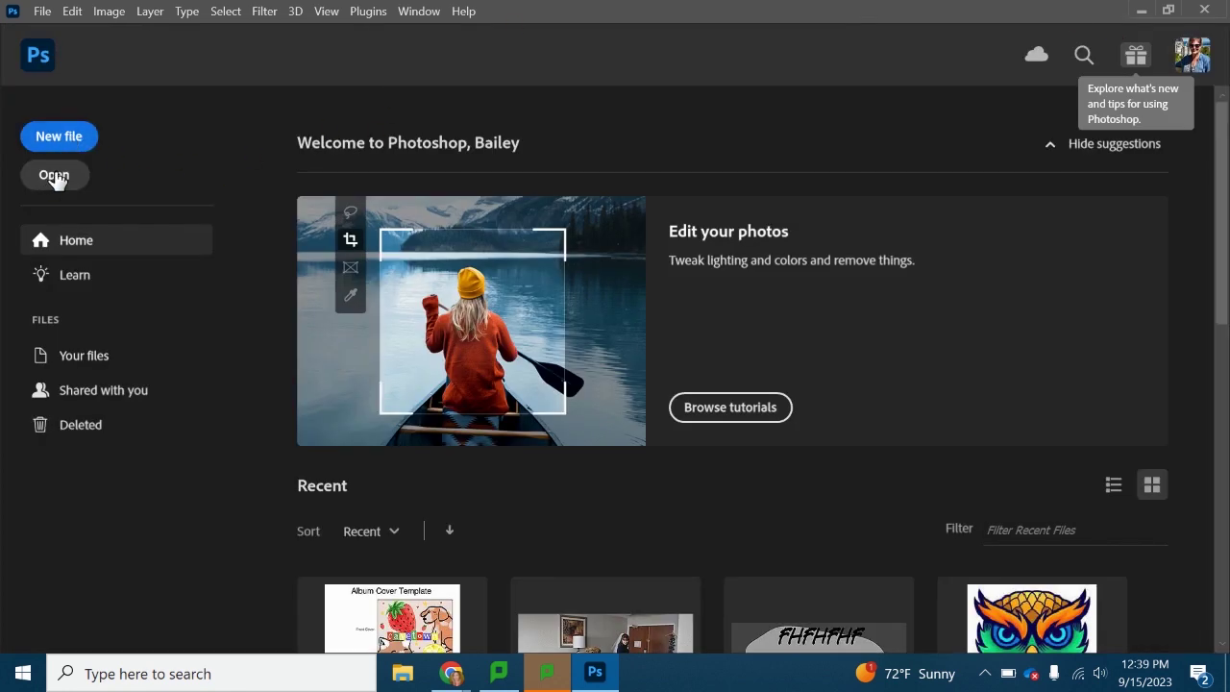
pyautogui.click(54, 177)
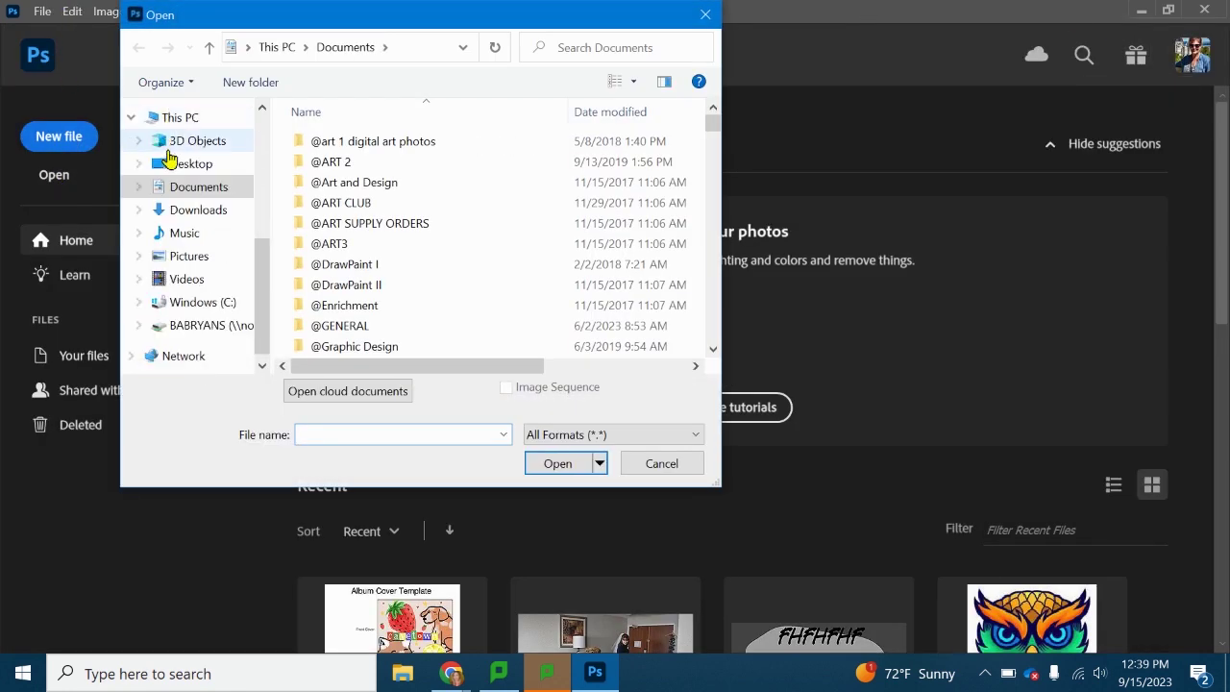
pyautogui.click(198, 209)
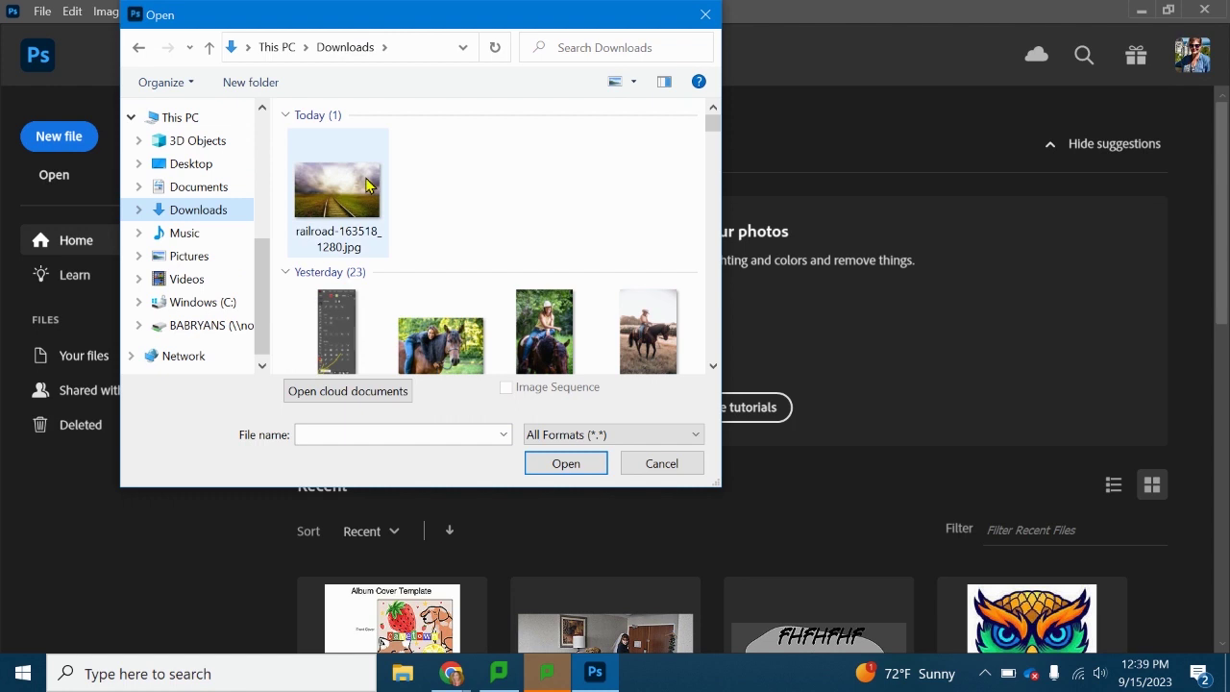
pyautogui.doubleClick(366, 185)
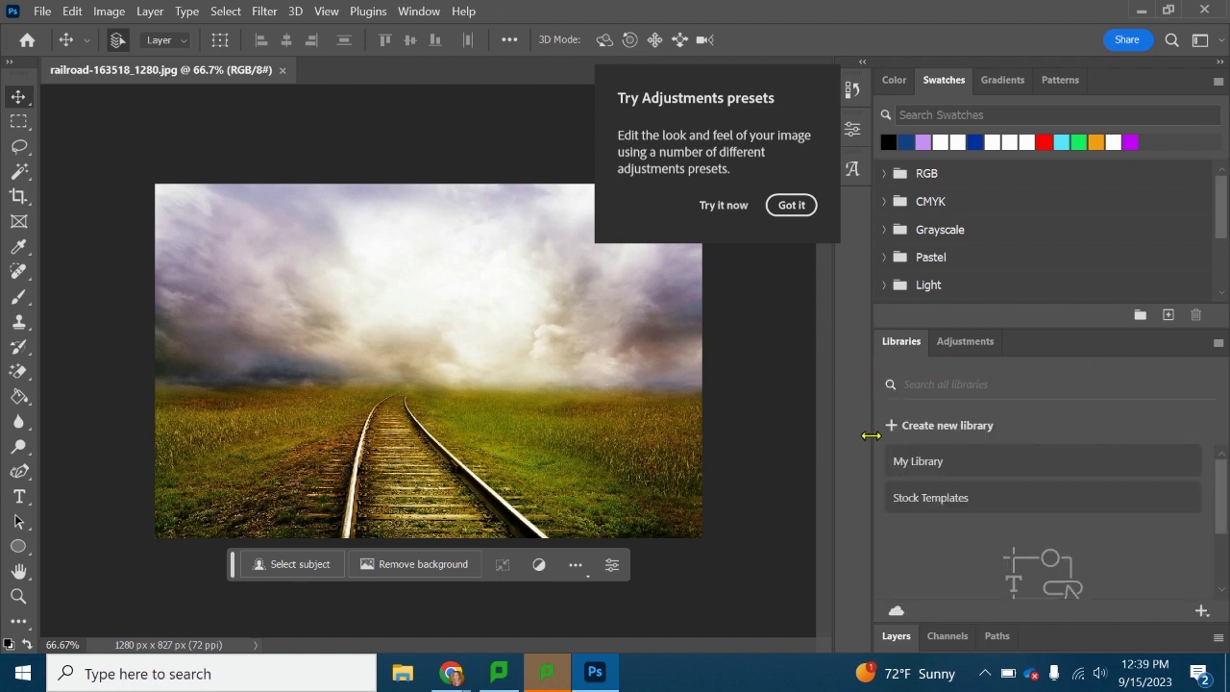
# Step: Switch back to Pixabay in Chrome, close the thank-you notice, and search for "galaxy" photos
pyautogui.moveTo(451, 673)
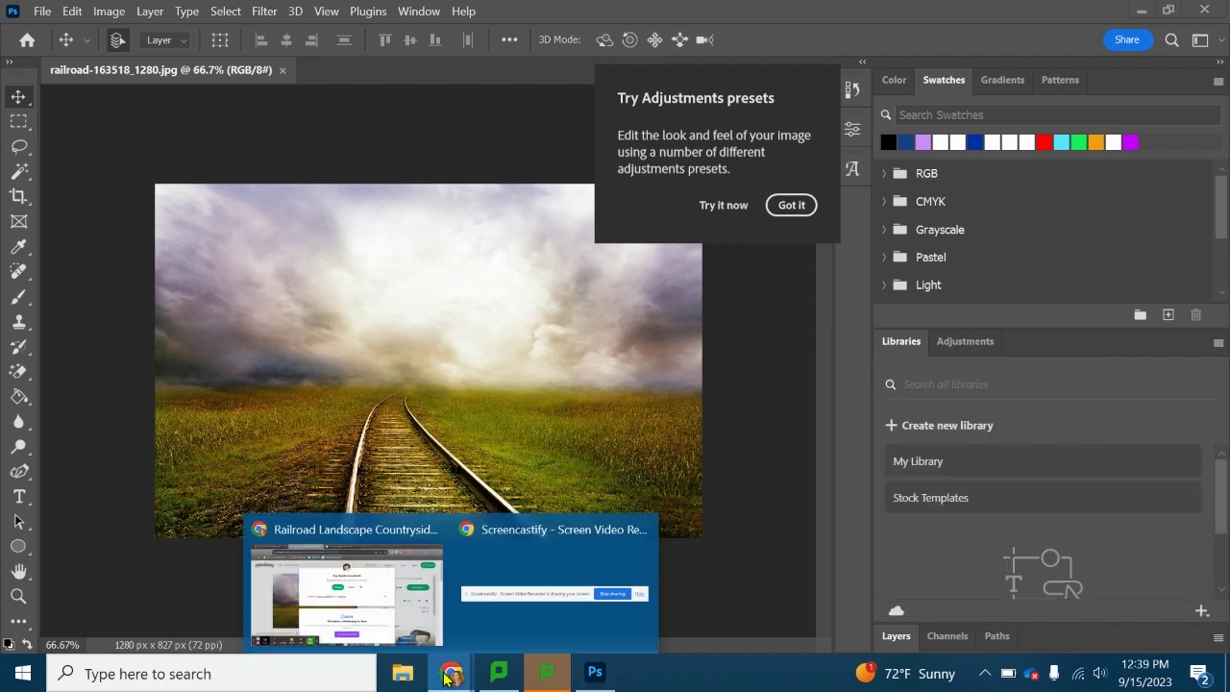
pyautogui.click(319, 617)
pyautogui.click(876, 197)
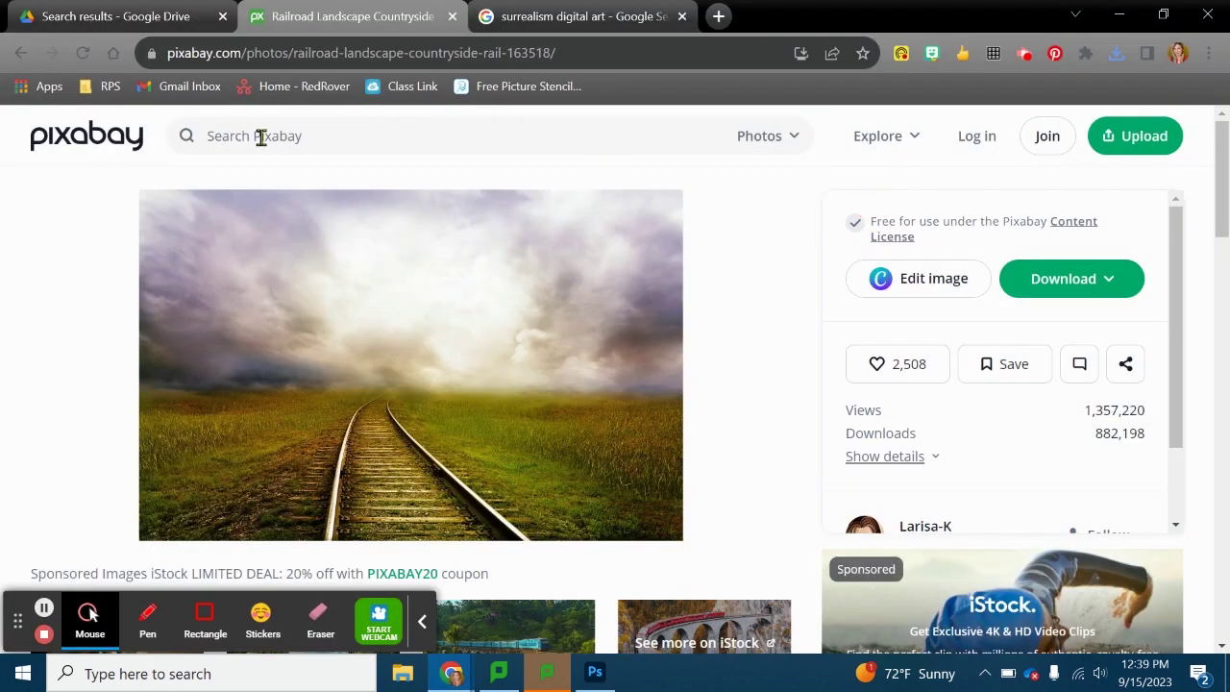
pyautogui.click(261, 136)
pyautogui.write('galax')
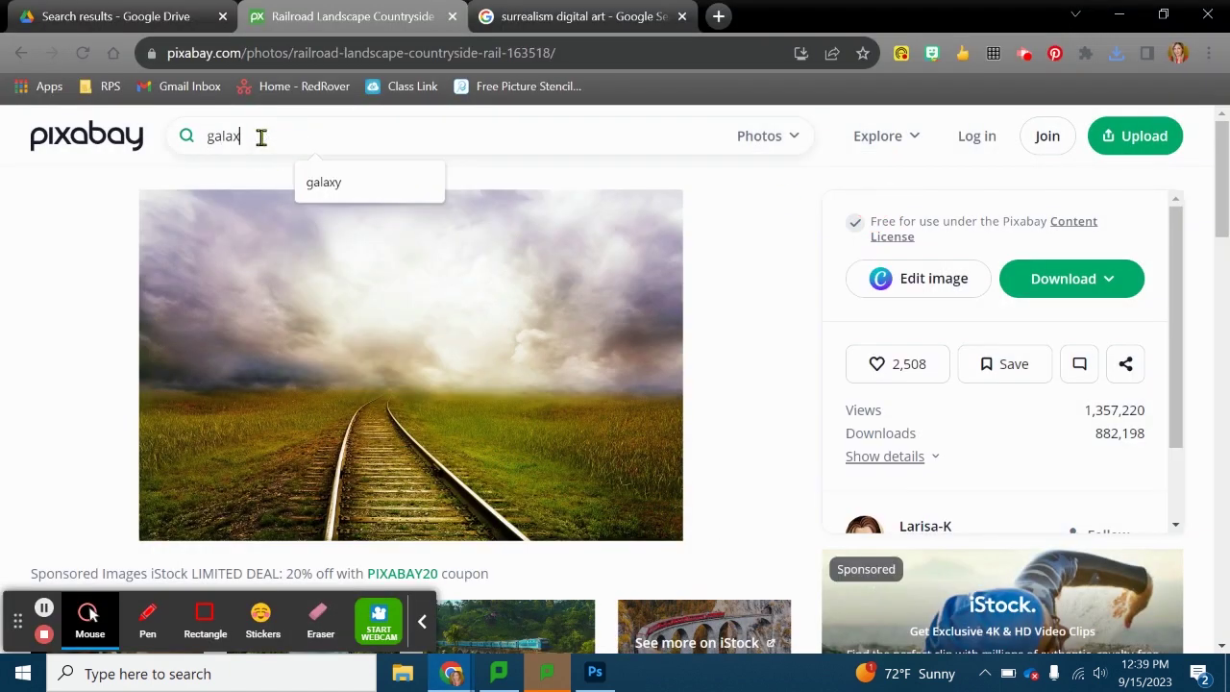
pyautogui.write('y')
pyautogui.press('Return')
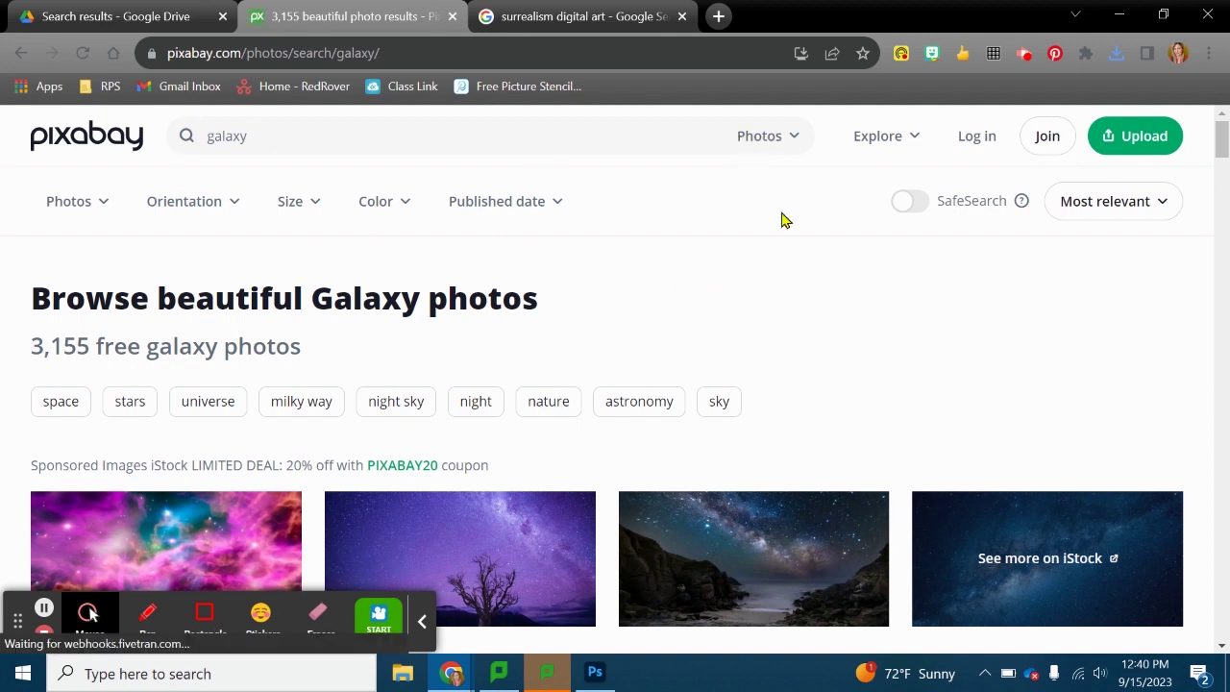
pyautogui.scroll(-10, 784, 220)
pyautogui.scroll(10, 805, 382)
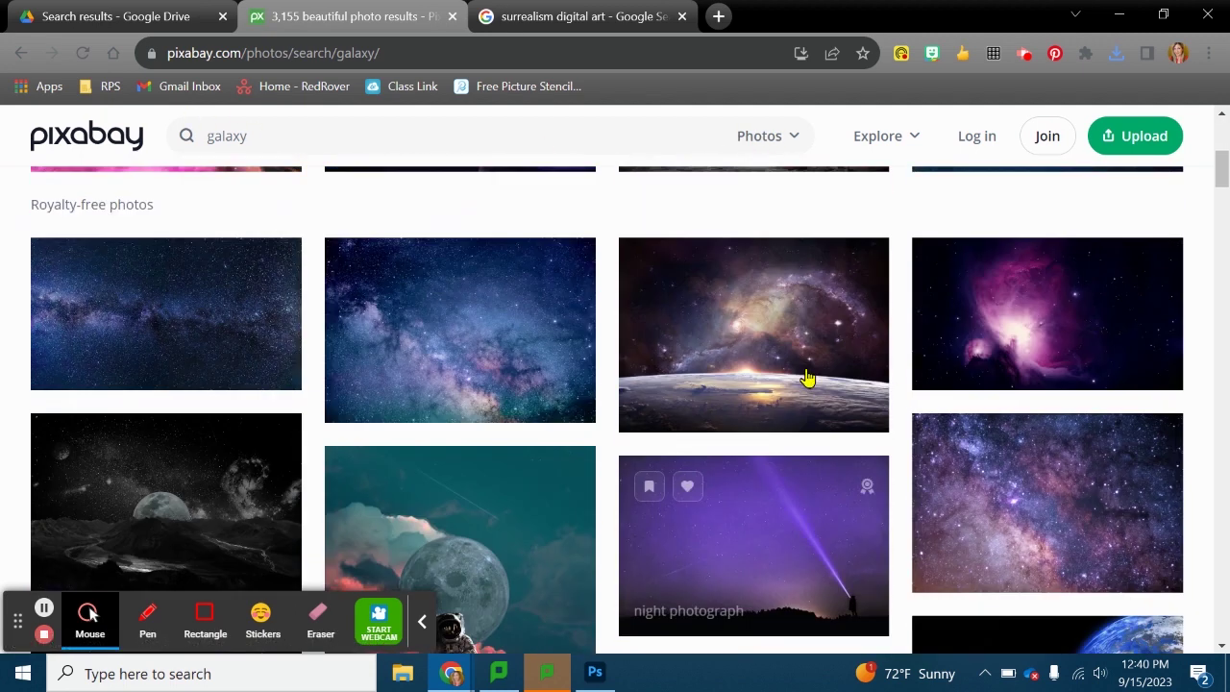
# Step: Limit the galaxy search to illustrations and look through the results
pyautogui.click(755, 141)
pyautogui.click(728, 280)
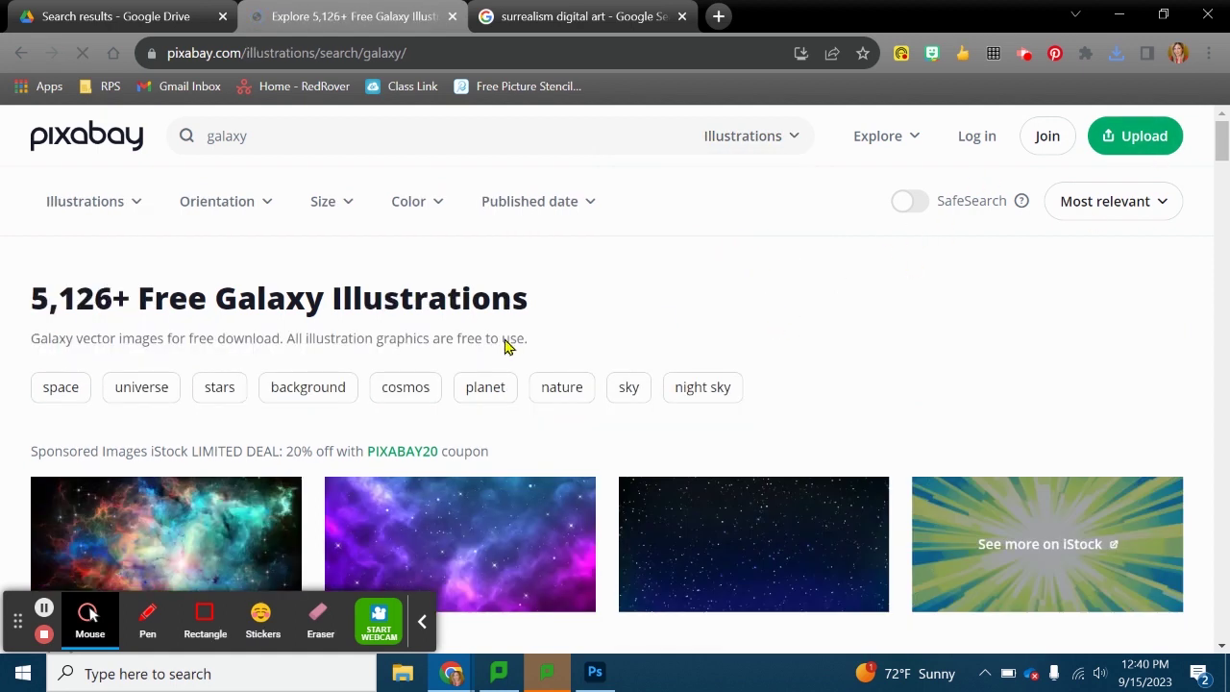
pyautogui.scroll(-5, 509, 346)
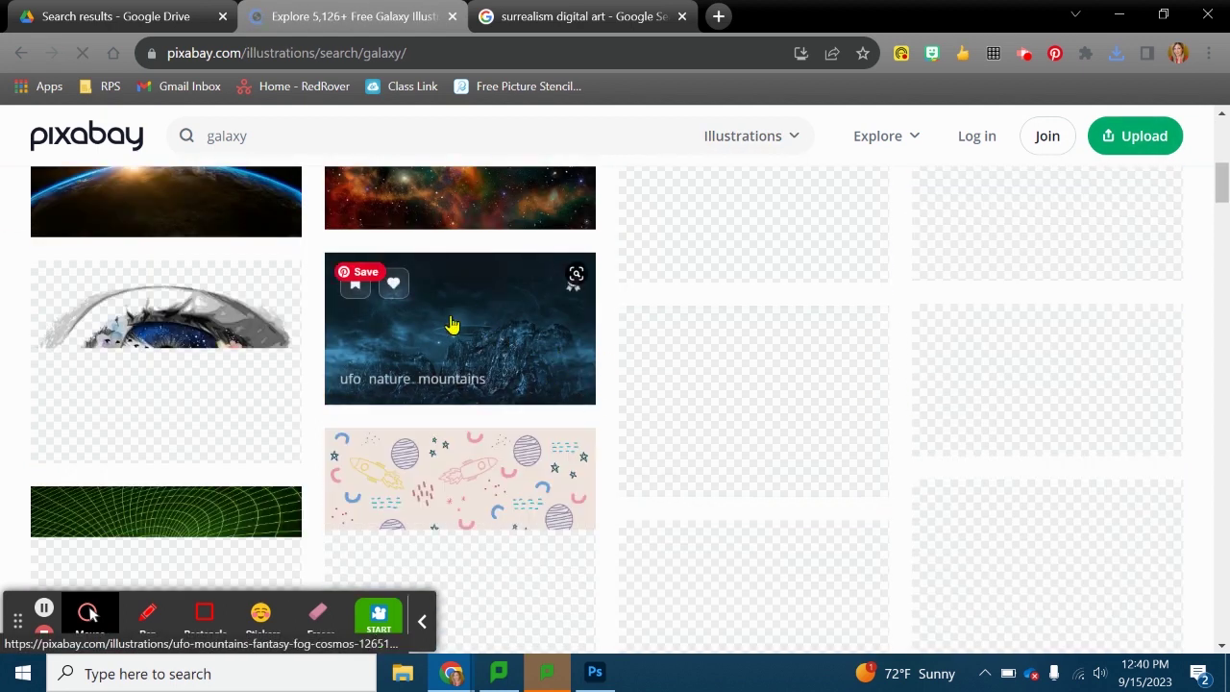
pyautogui.scroll(10, 947, 327)
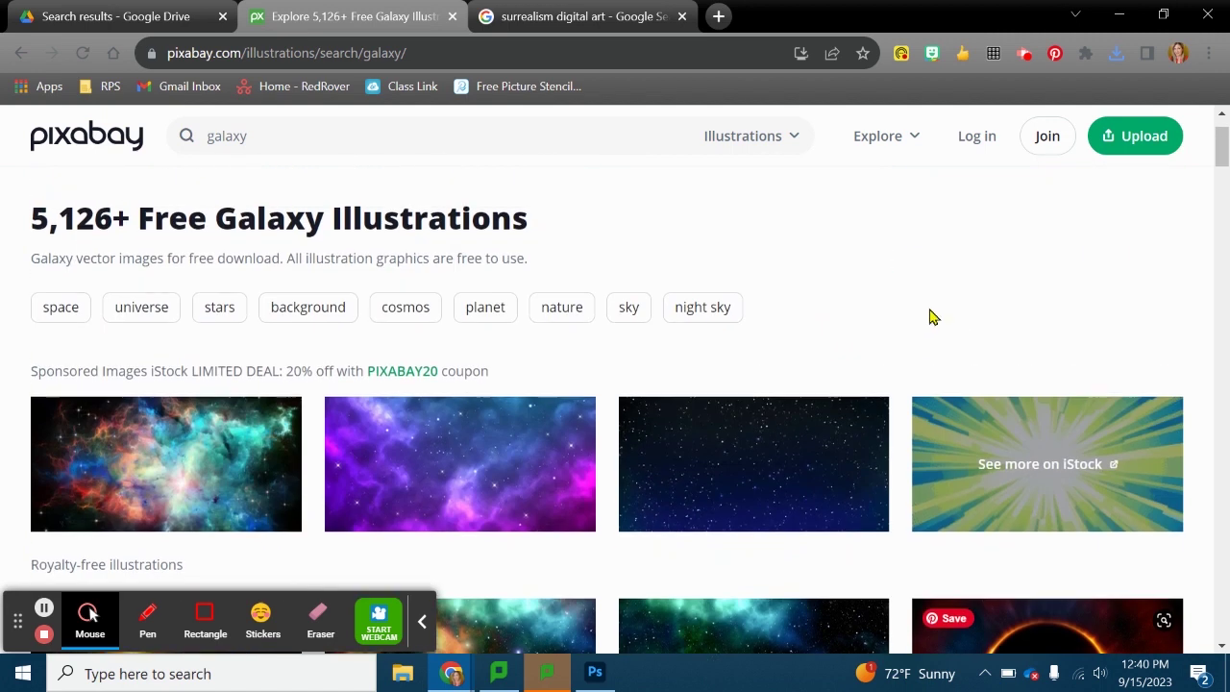
# Step: Limit the galaxy search to vectors and browse the royalty-free results for a surreal subject
pyautogui.click(743, 136)
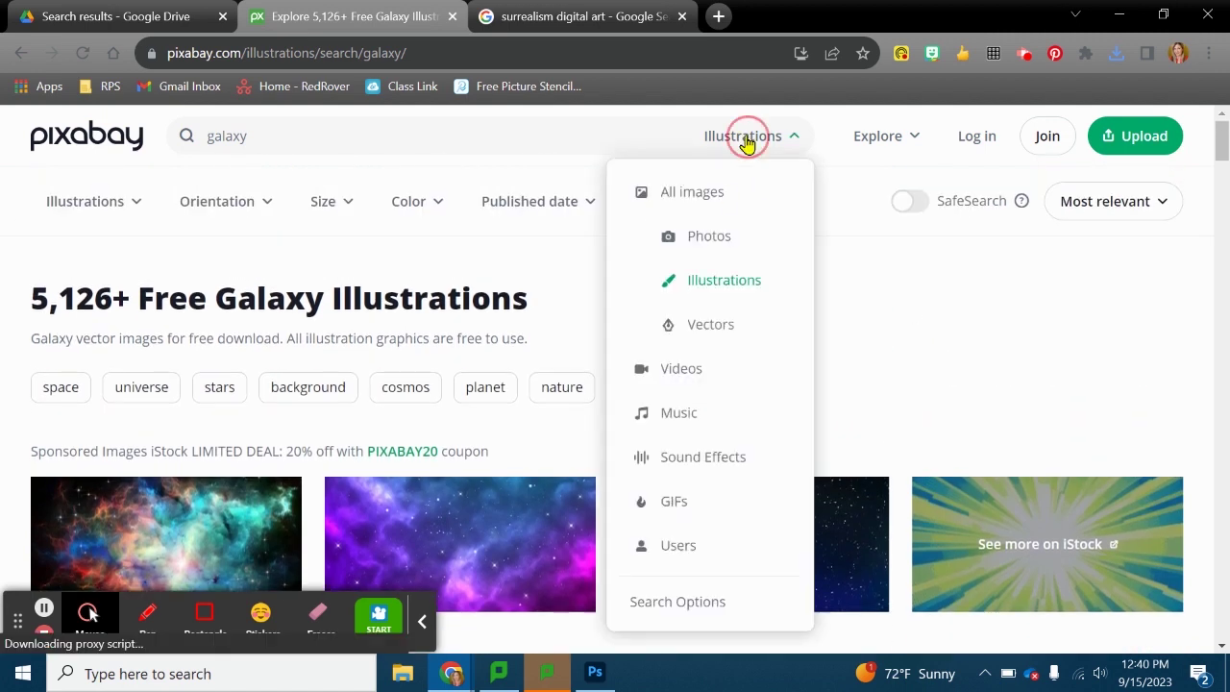
pyautogui.click(748, 332)
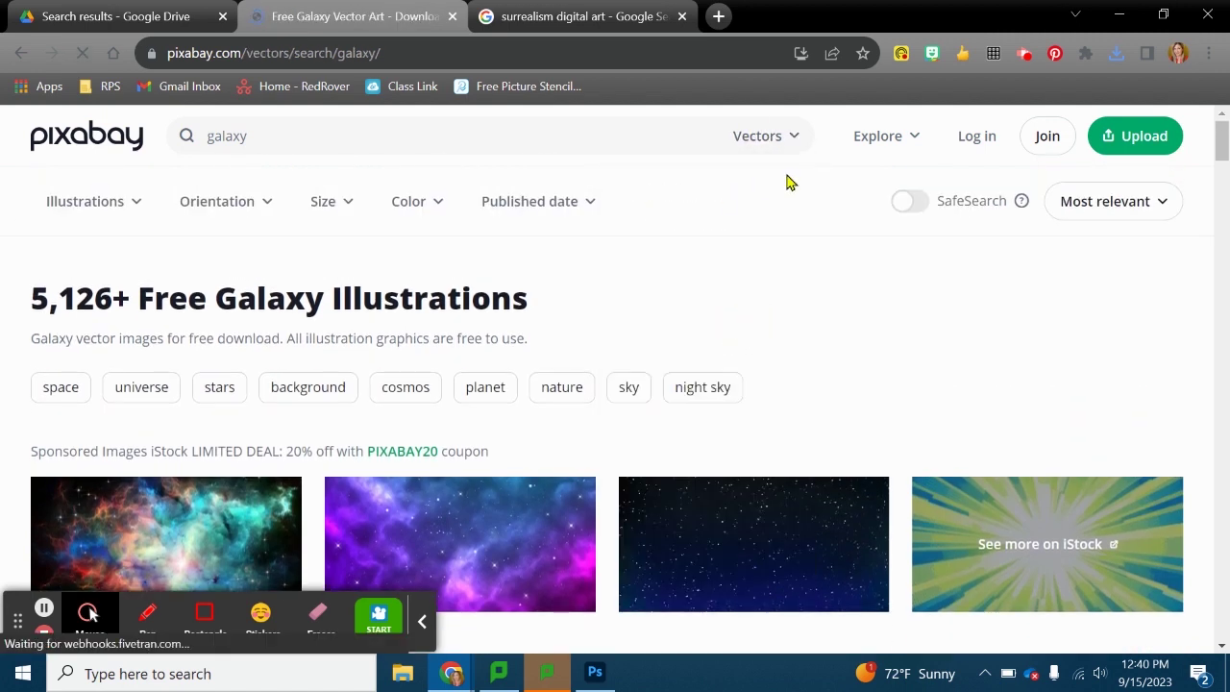
pyautogui.scroll(-5, 762, 316)
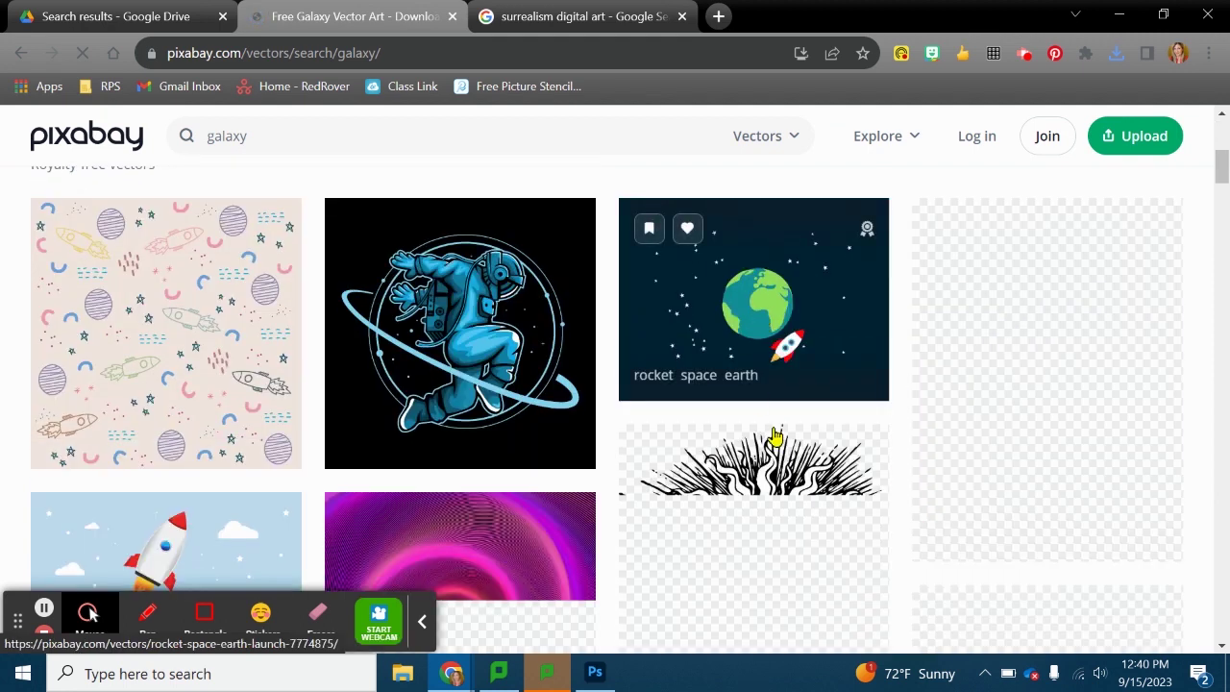
pyautogui.scroll(-2, 799, 286)
pyautogui.scroll(-1, 798, 285)
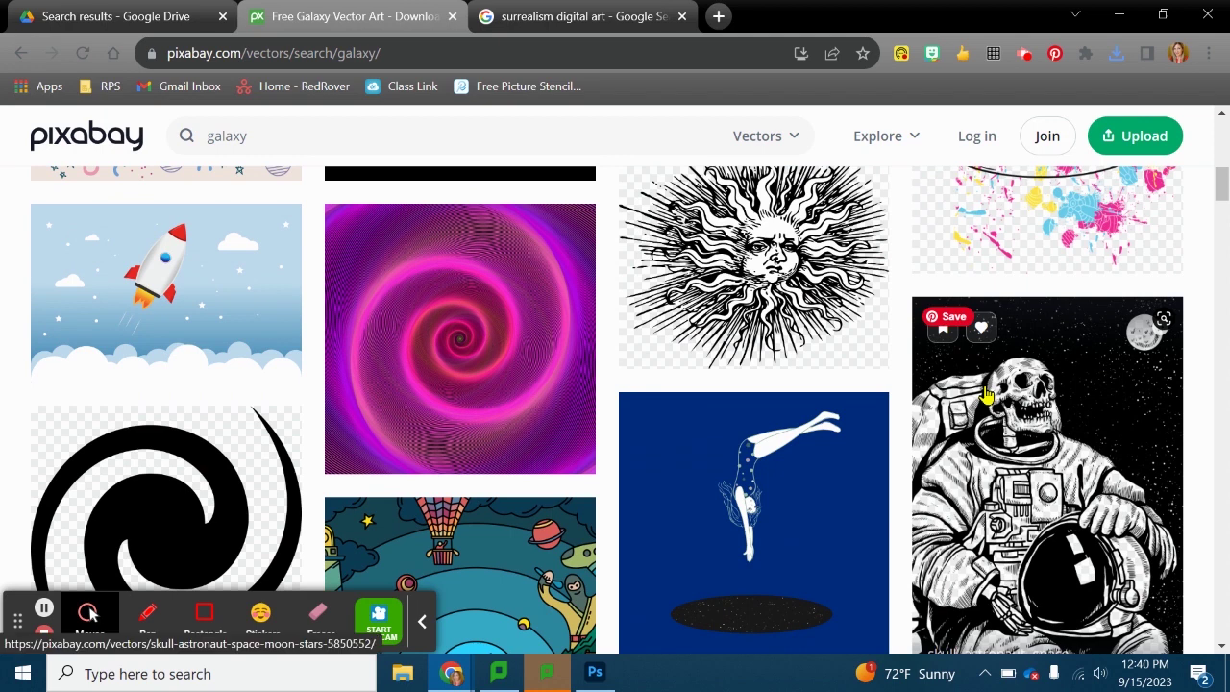
pyautogui.scroll(-3, 987, 397)
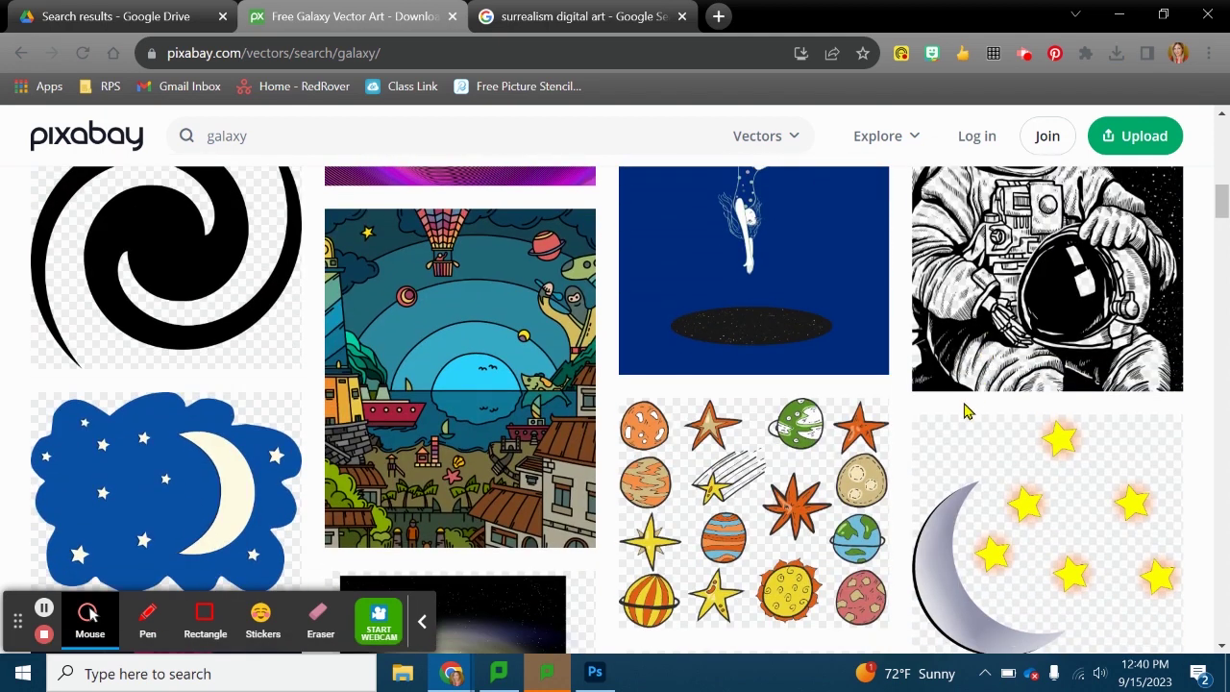
pyautogui.scroll(2, 966, 411)
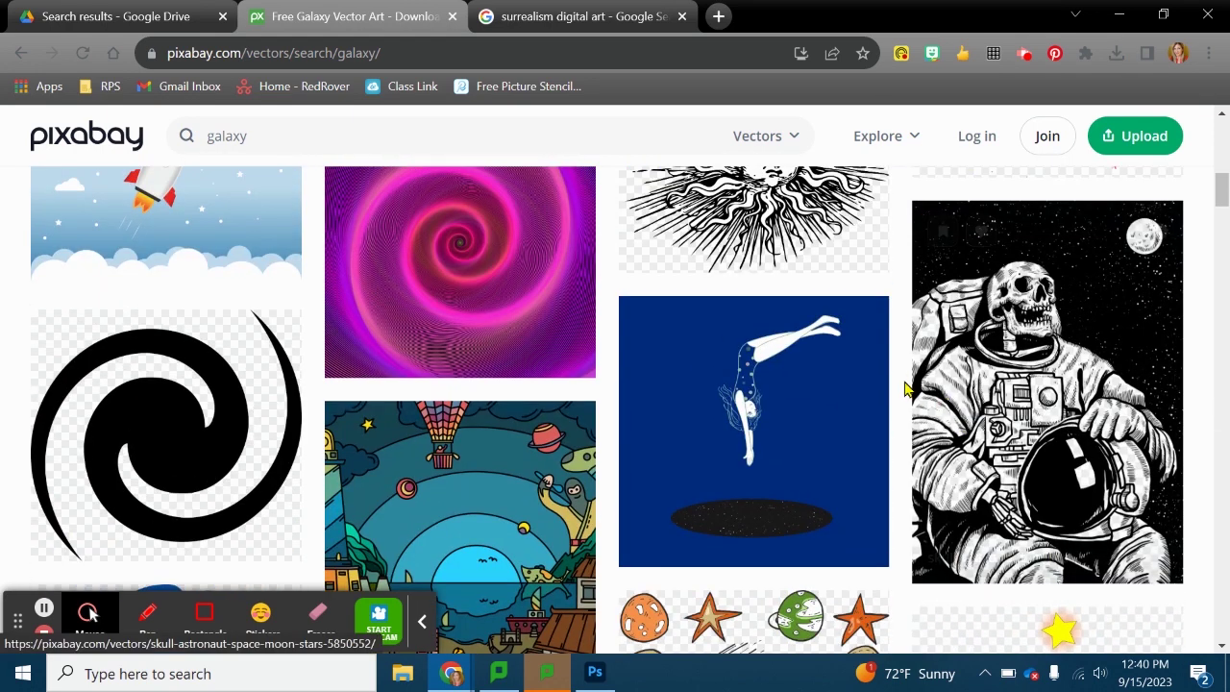
pyautogui.scroll(5, 913, 387)
pyautogui.scroll(-5, 913, 388)
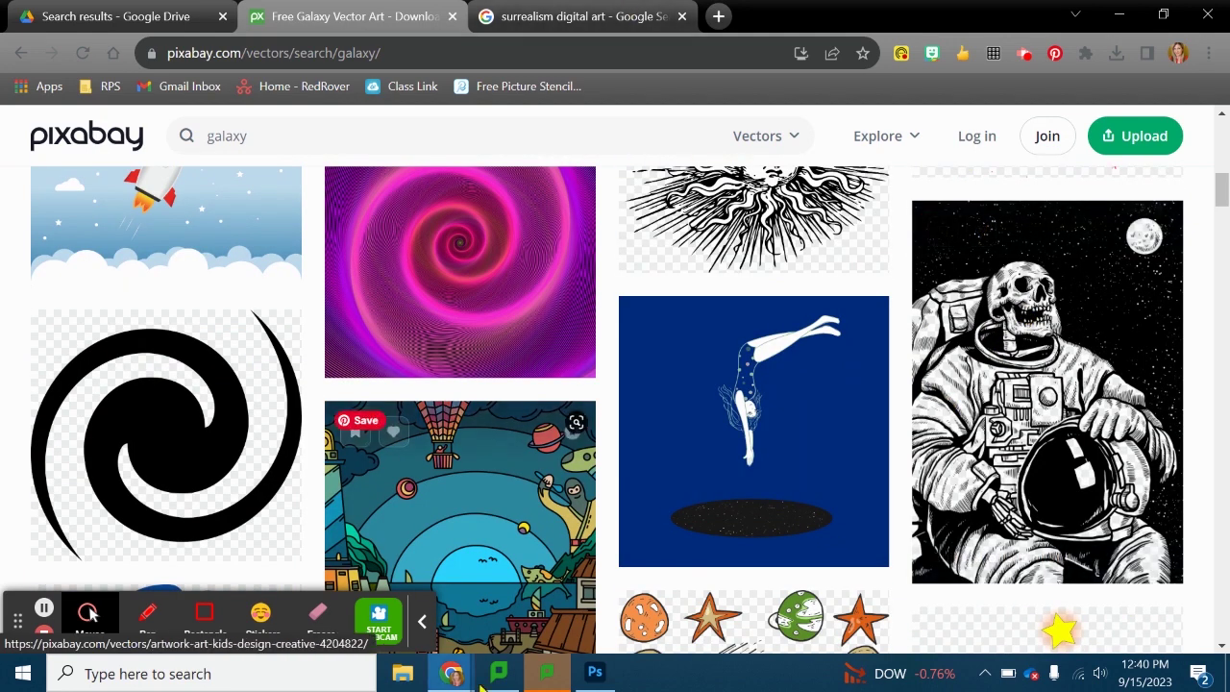
# Step: Check the railroad photo in Photoshop, return to Pixabay, and open the page of the skull astronaut vector
pyautogui.click(595, 673)
pyautogui.moveTo(451, 676)
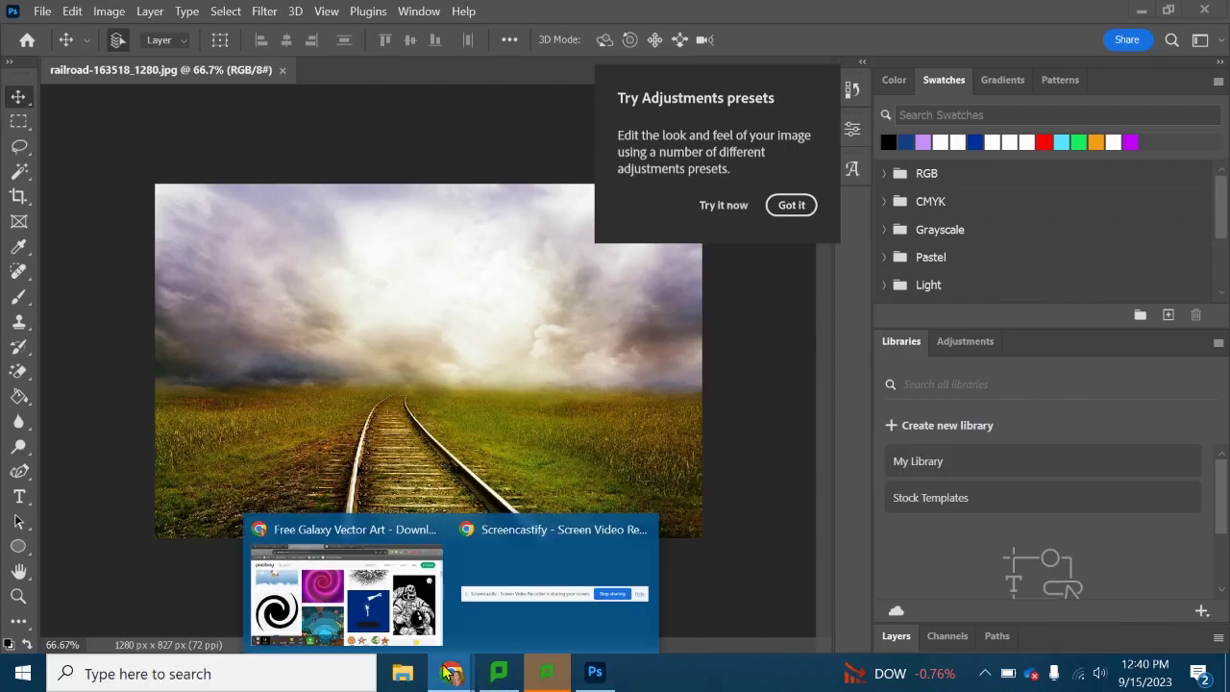
pyautogui.click(343, 590)
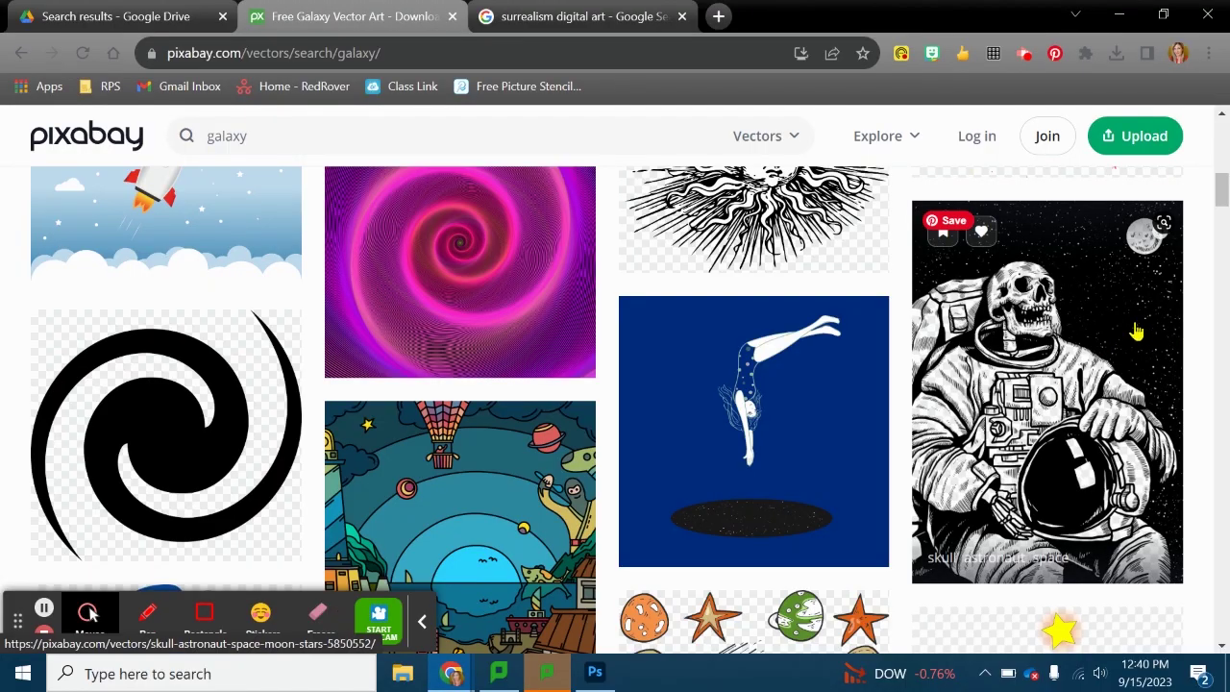
pyautogui.click(1100, 360)
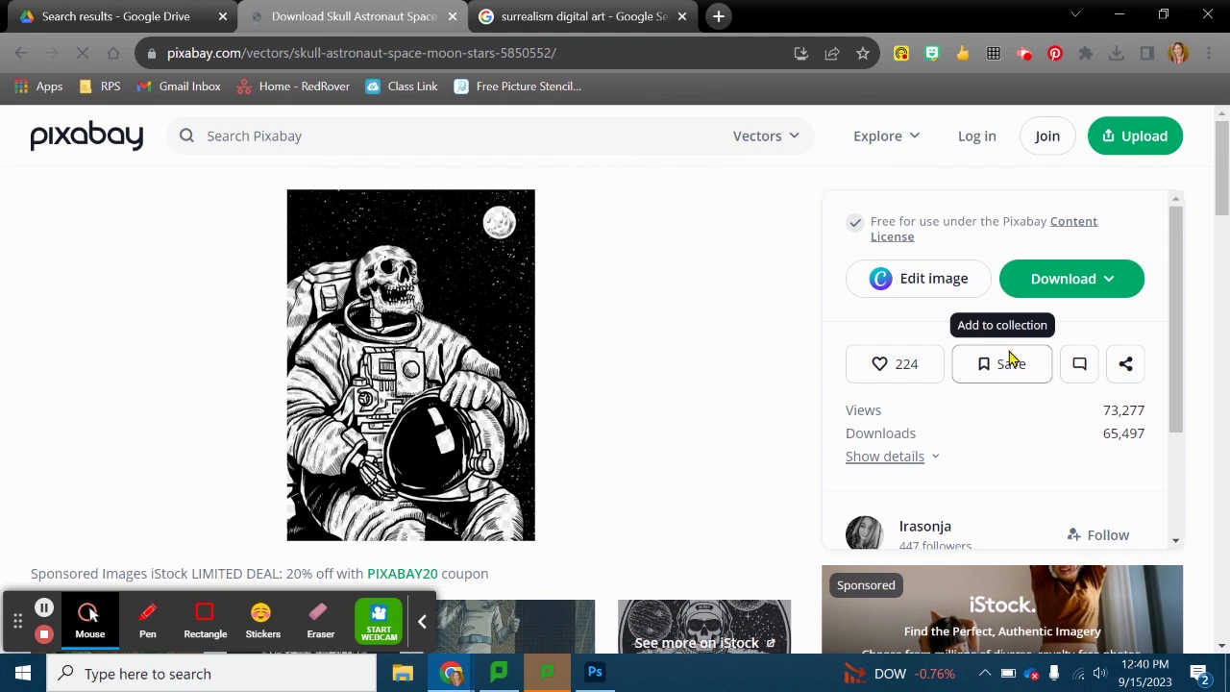
# Step: Examine the skull astronaut's image information and the allowed and prohibited uses in Pixabay's Content License Summary, and return to the image page
pyautogui.scroll(-1, 1009, 360)
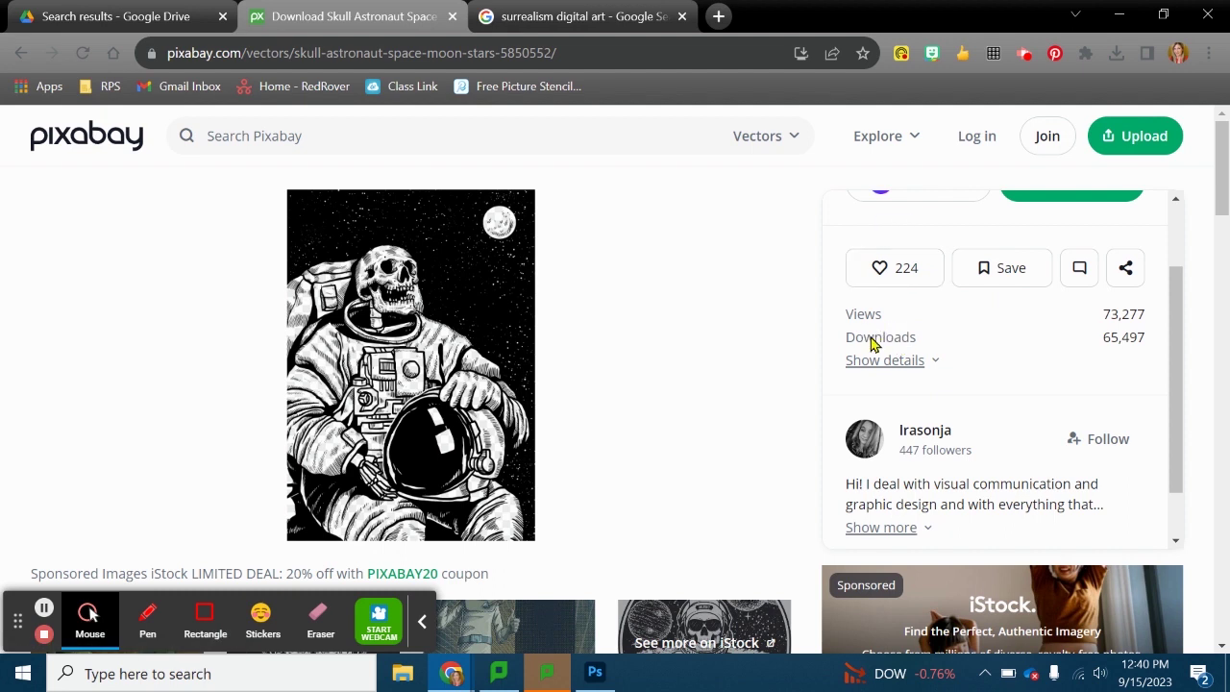
pyautogui.click(894, 526)
pyautogui.scroll(1, 1102, 414)
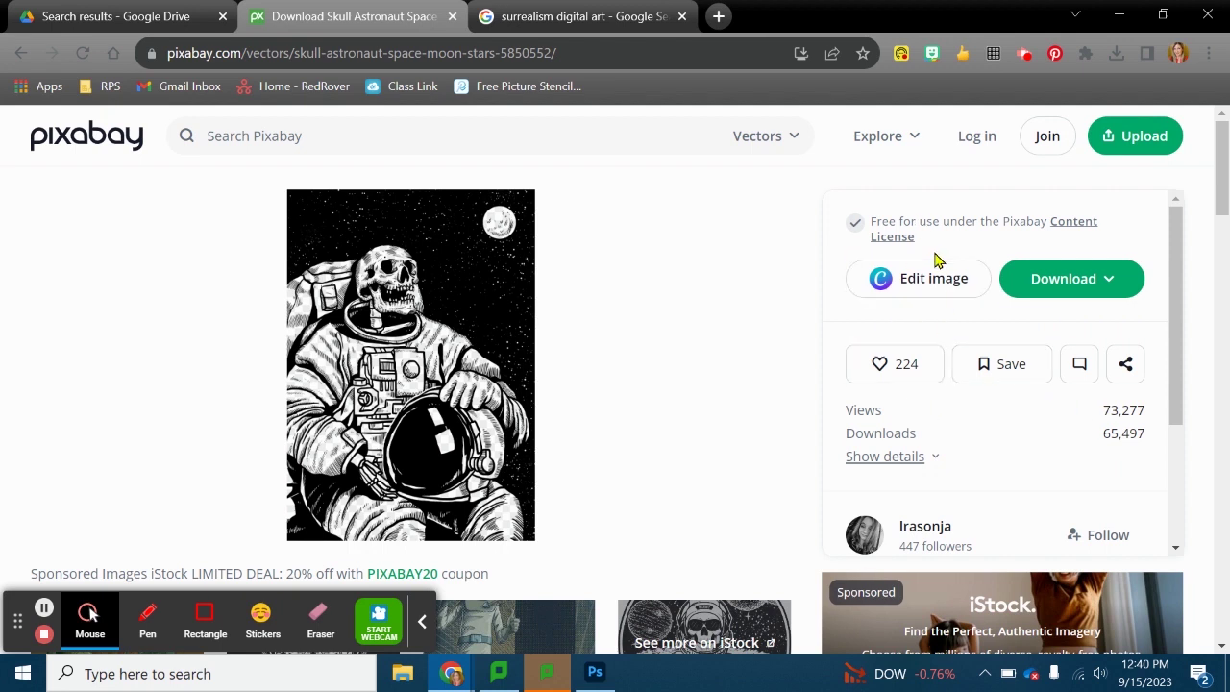
pyautogui.click(1069, 231)
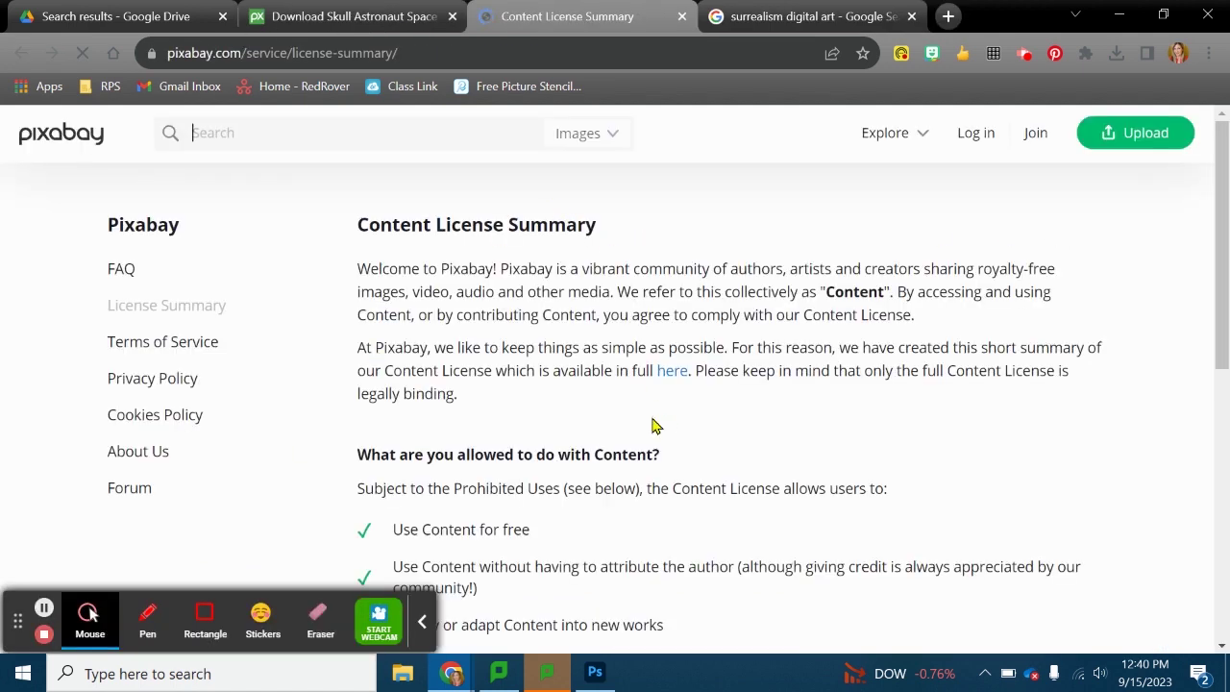
pyautogui.scroll(-1, 634, 427)
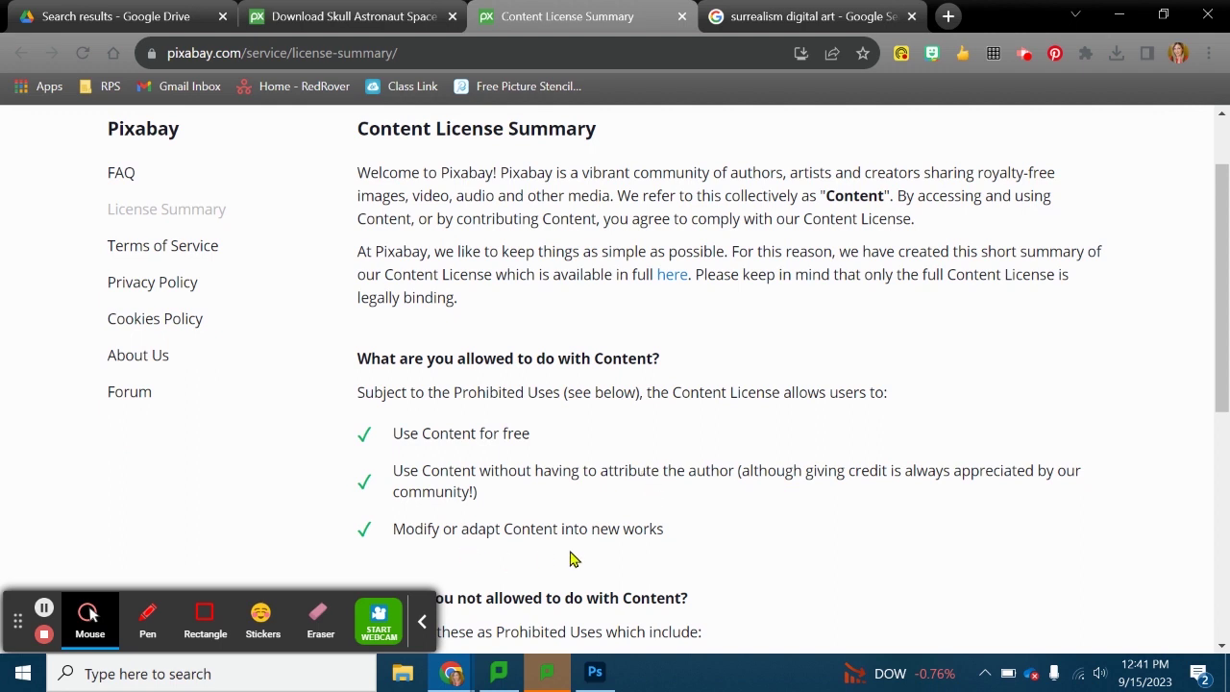
pyautogui.scroll(-2, 768, 452)
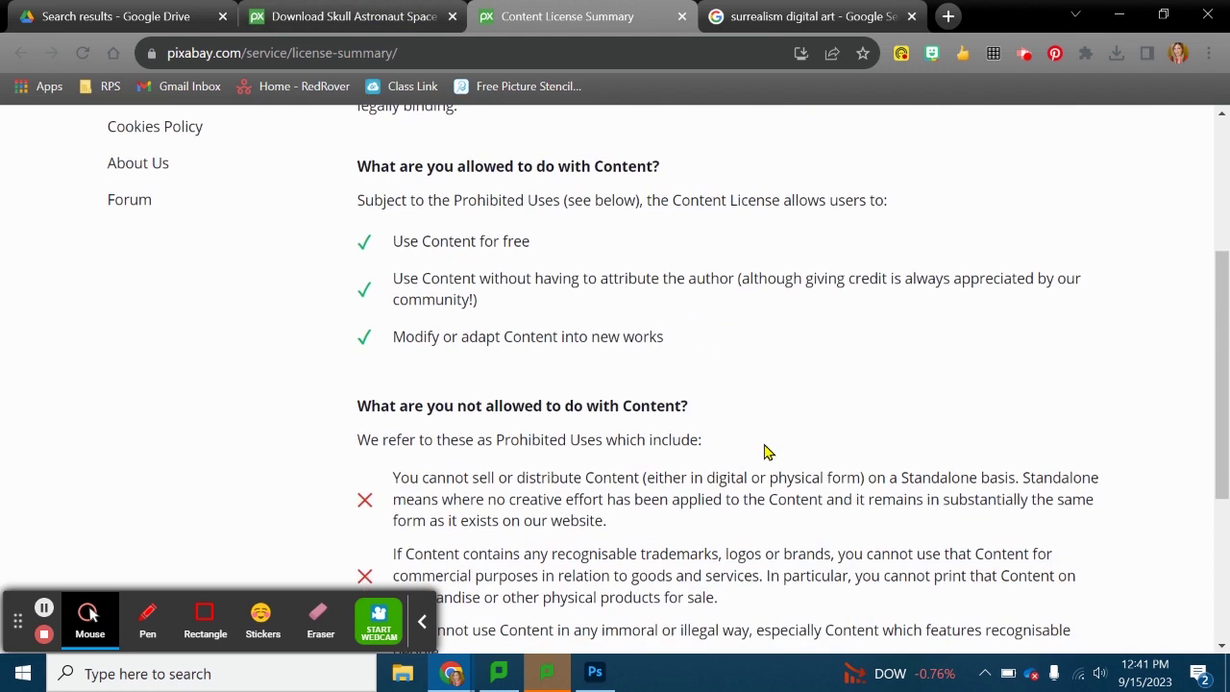
pyautogui.scroll(-3, 768, 452)
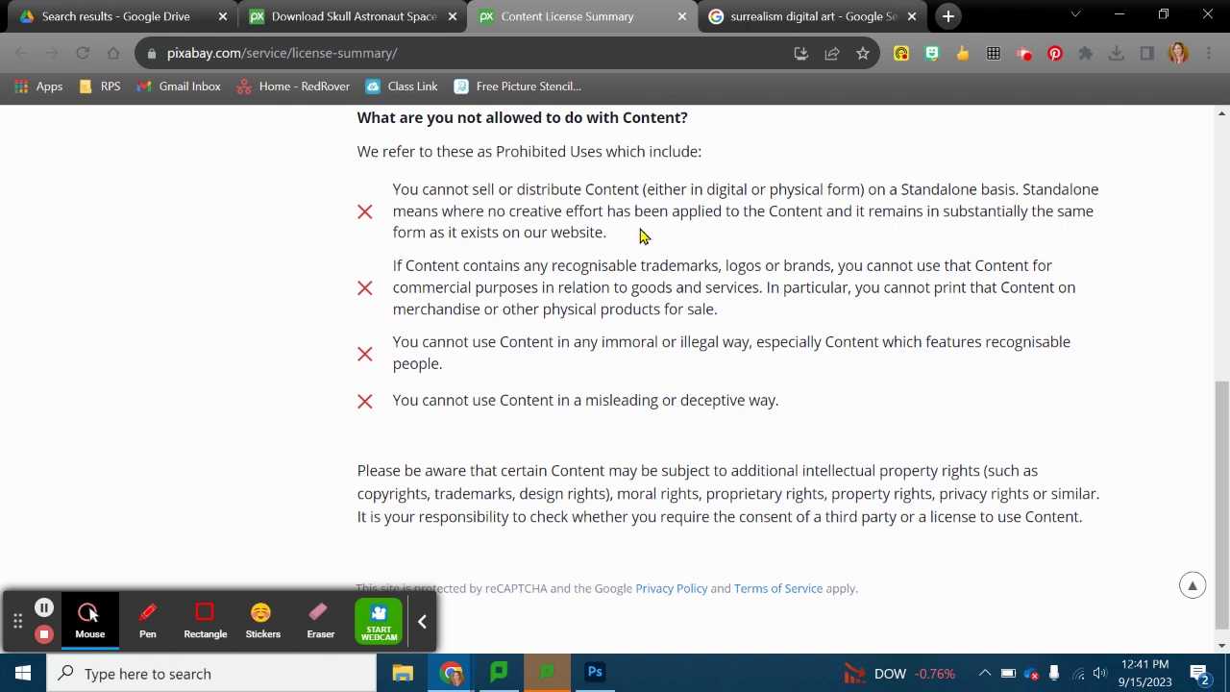
pyautogui.click(346, 16)
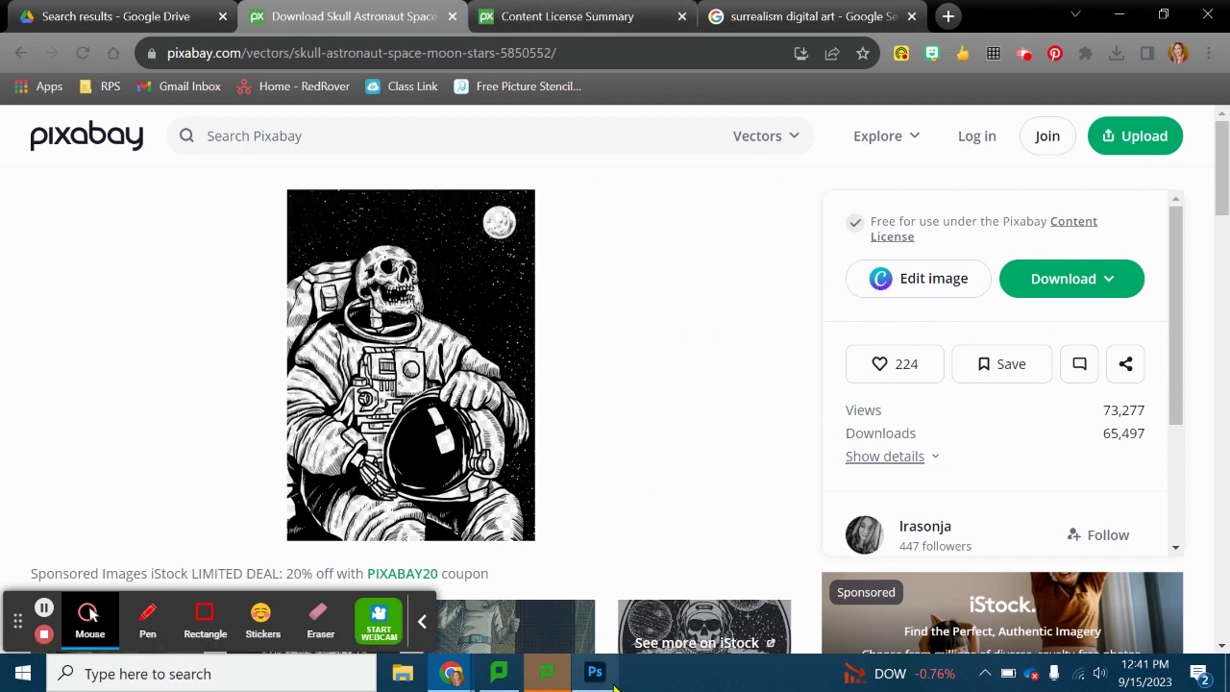
# Step: Download the skull astronaut image from Pixabay as a 905×1280 PNG
pyautogui.click(612, 683)
pyautogui.moveTo(450, 673)
pyautogui.click(356, 615)
pyautogui.click(1084, 281)
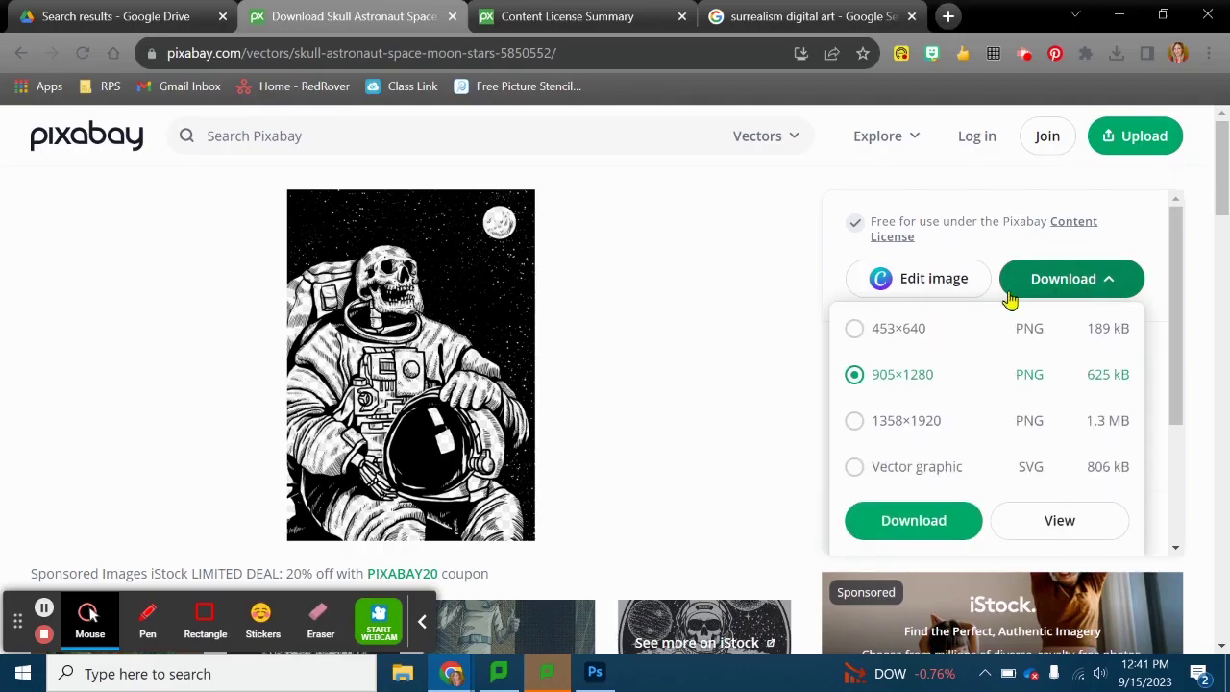
pyautogui.click(921, 521)
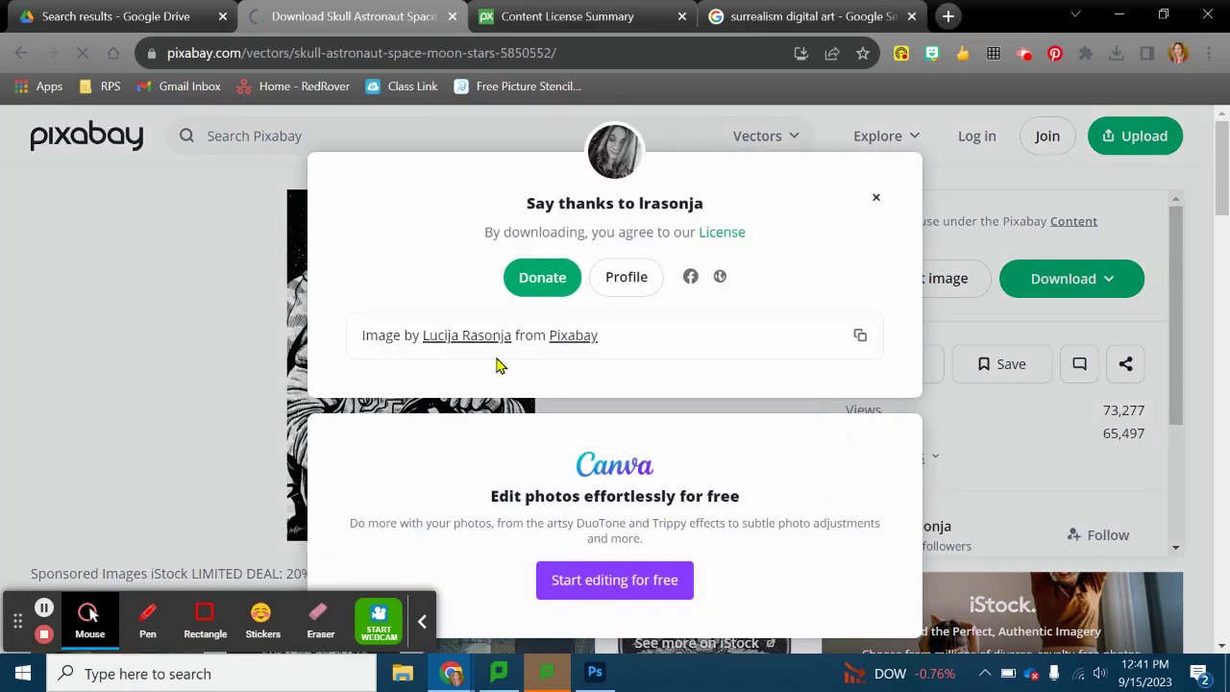
# Step: Switch to Photoshop and place skull-5850552_1280.png as an embedded image in the railroad photo
pyautogui.click(598, 676)
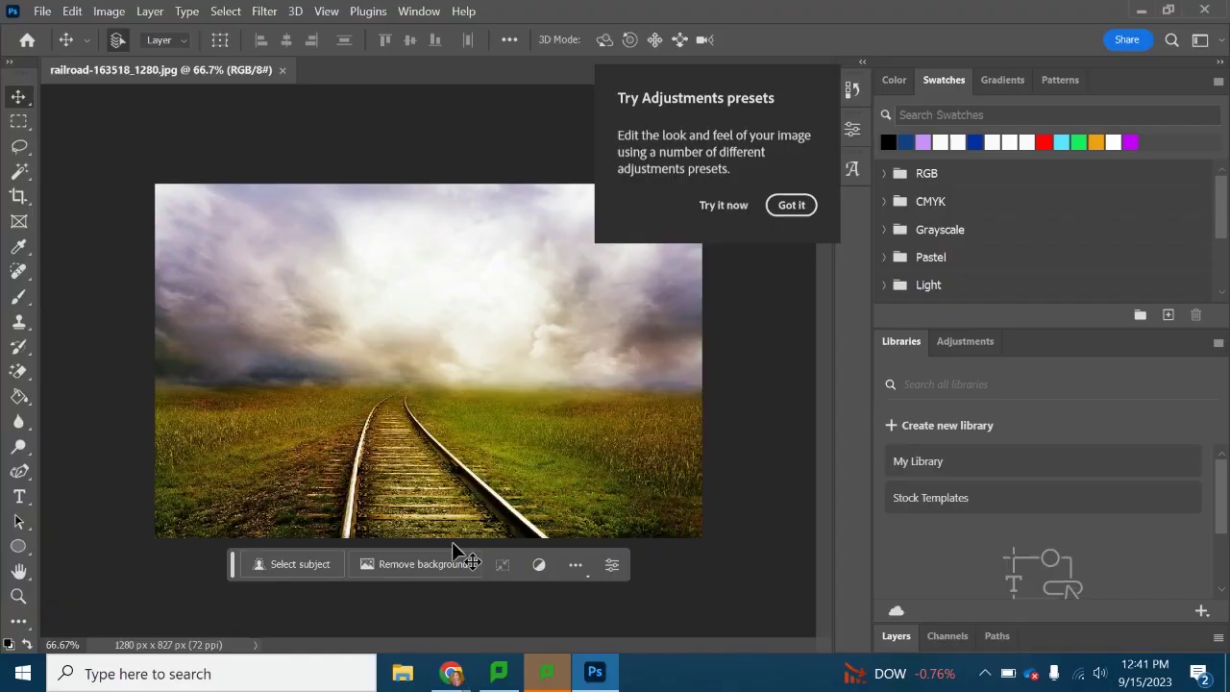
pyautogui.click(44, 12)
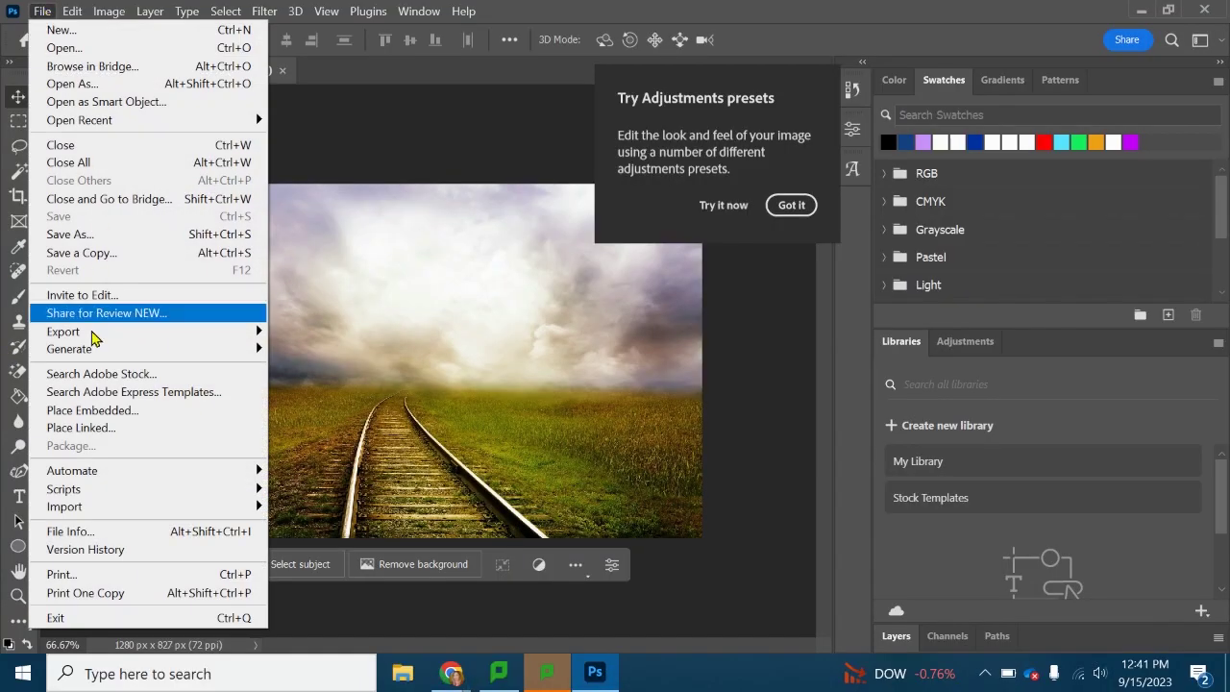
pyautogui.click(93, 410)
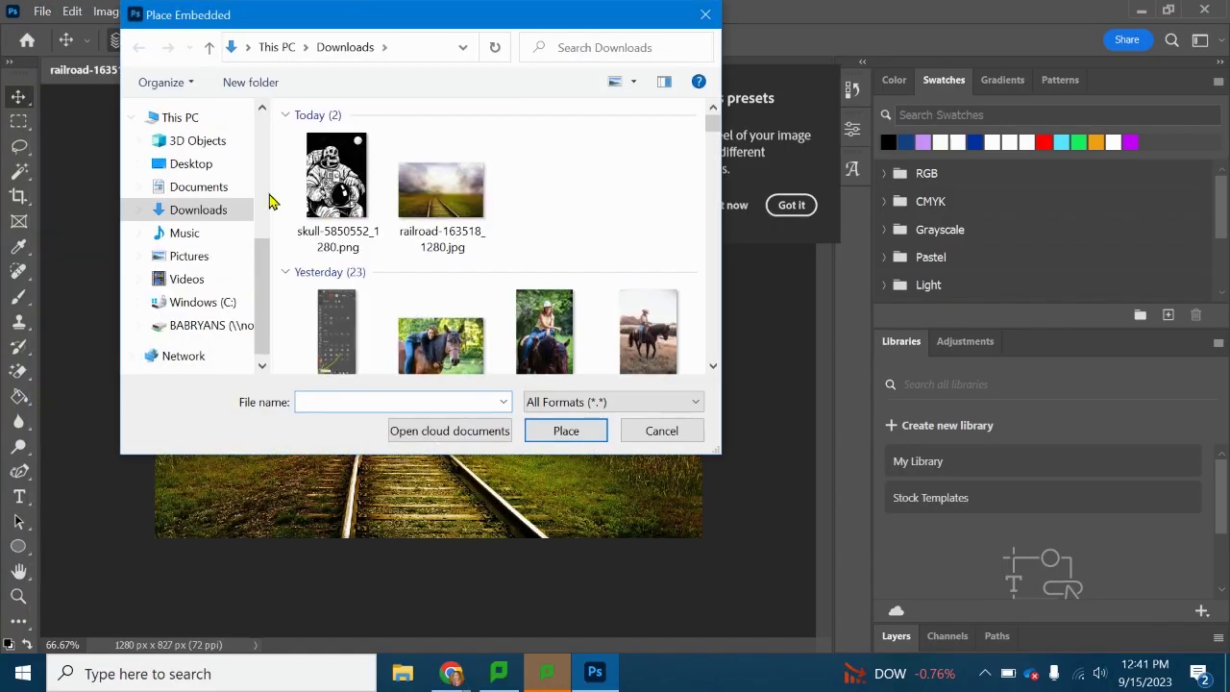
pyautogui.doubleClick(339, 192)
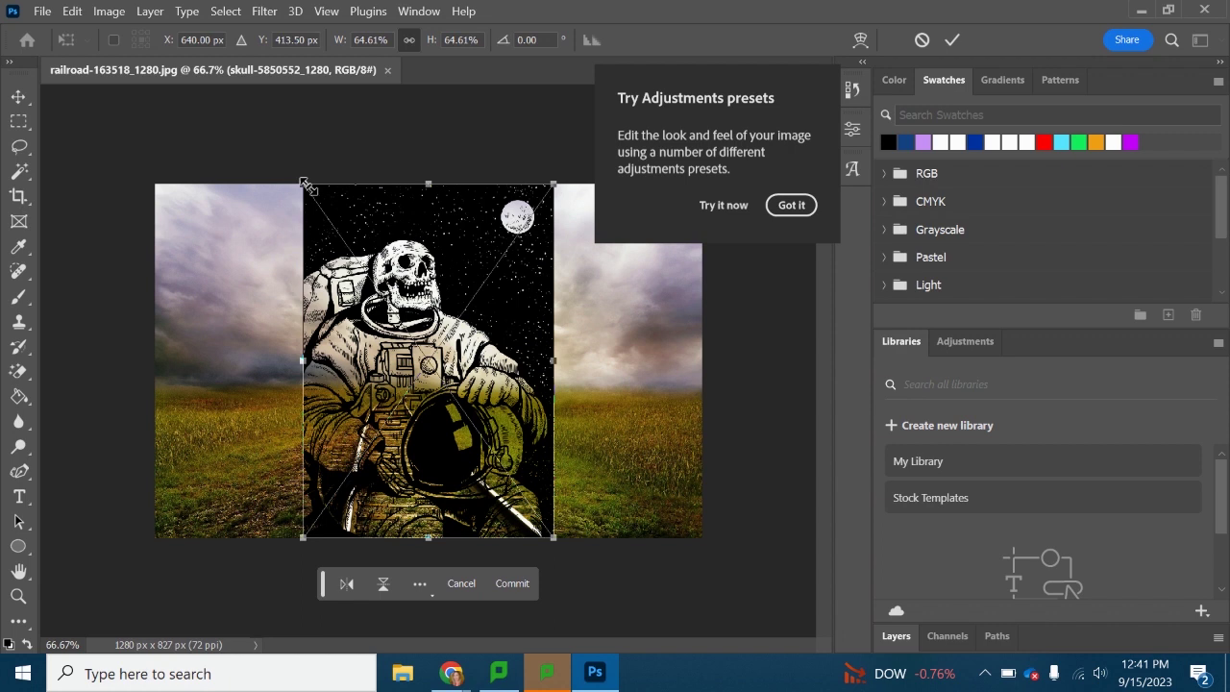
# Step: Enlarge the placed astronaut to about 85%, align it with the photo's left edge, commit the placement, and dismiss the adjustments tip
pyautogui.moveTo(305, 187); pyautogui.dragTo(223, 84)
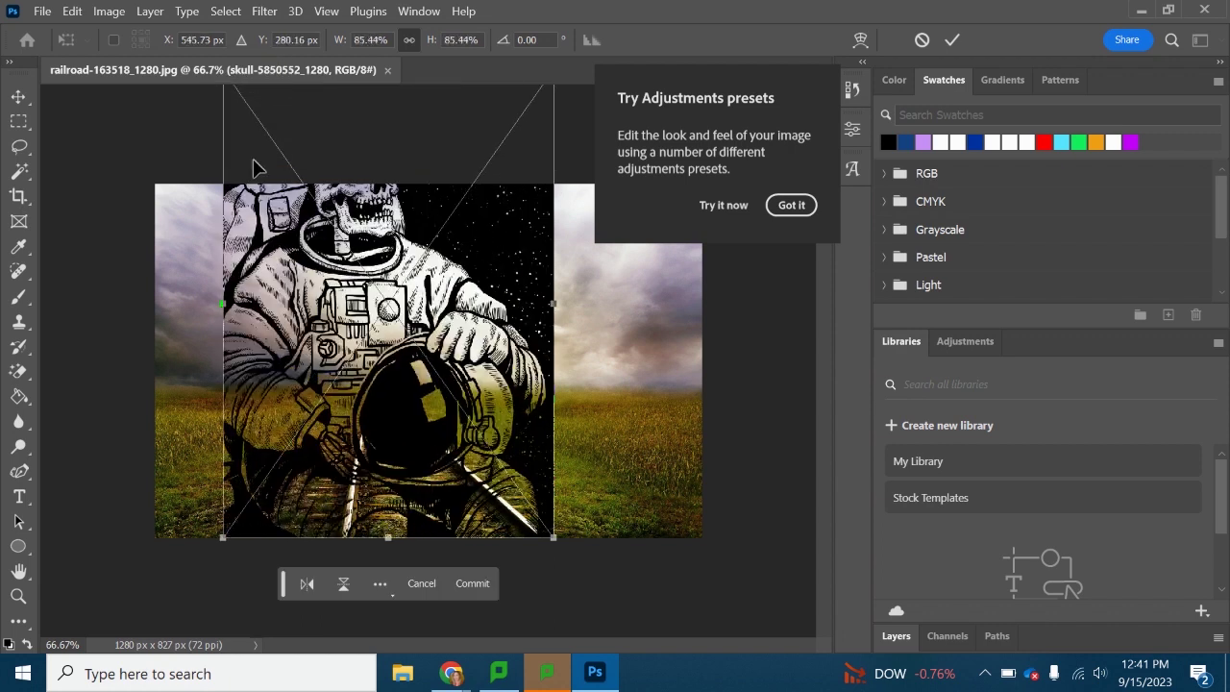
pyautogui.moveTo(394, 317); pyautogui.dragTo(324, 381)
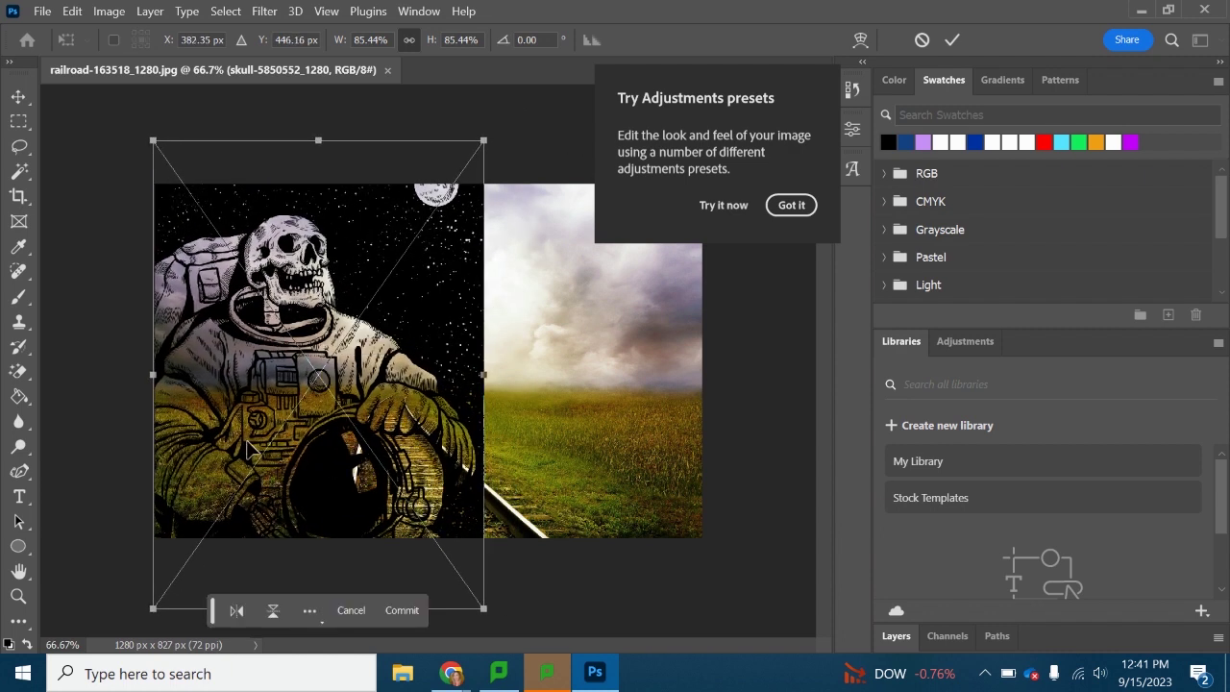
pyautogui.press('Return')
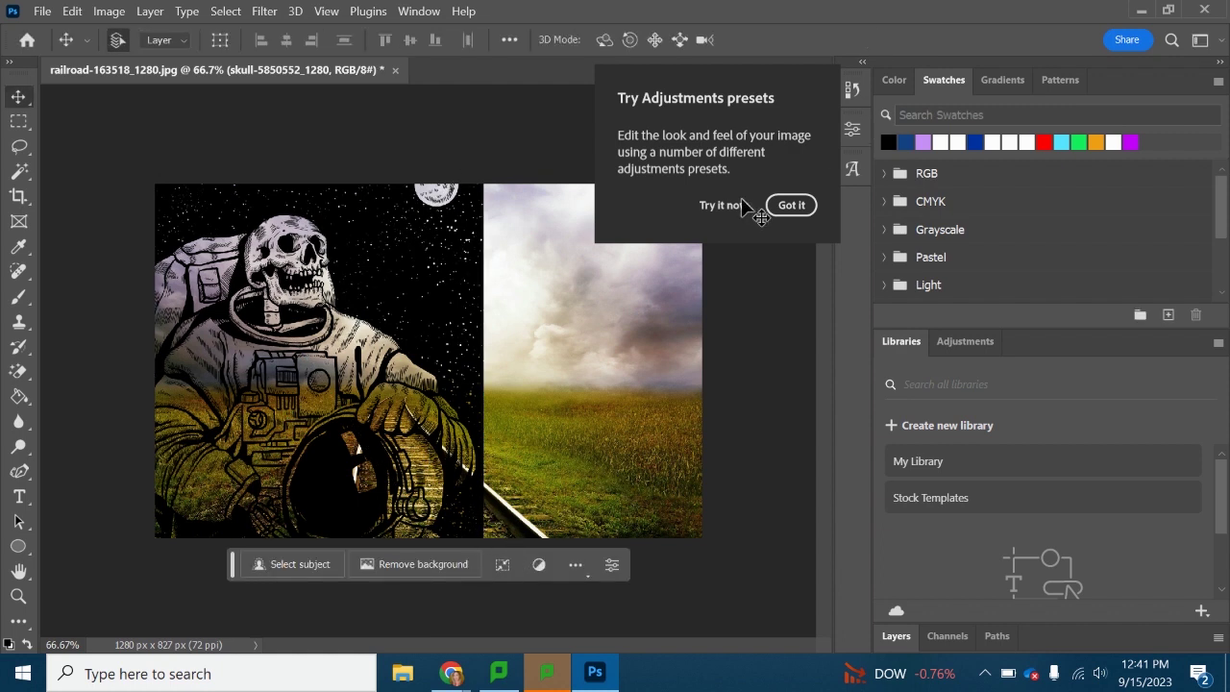
pyautogui.click(792, 206)
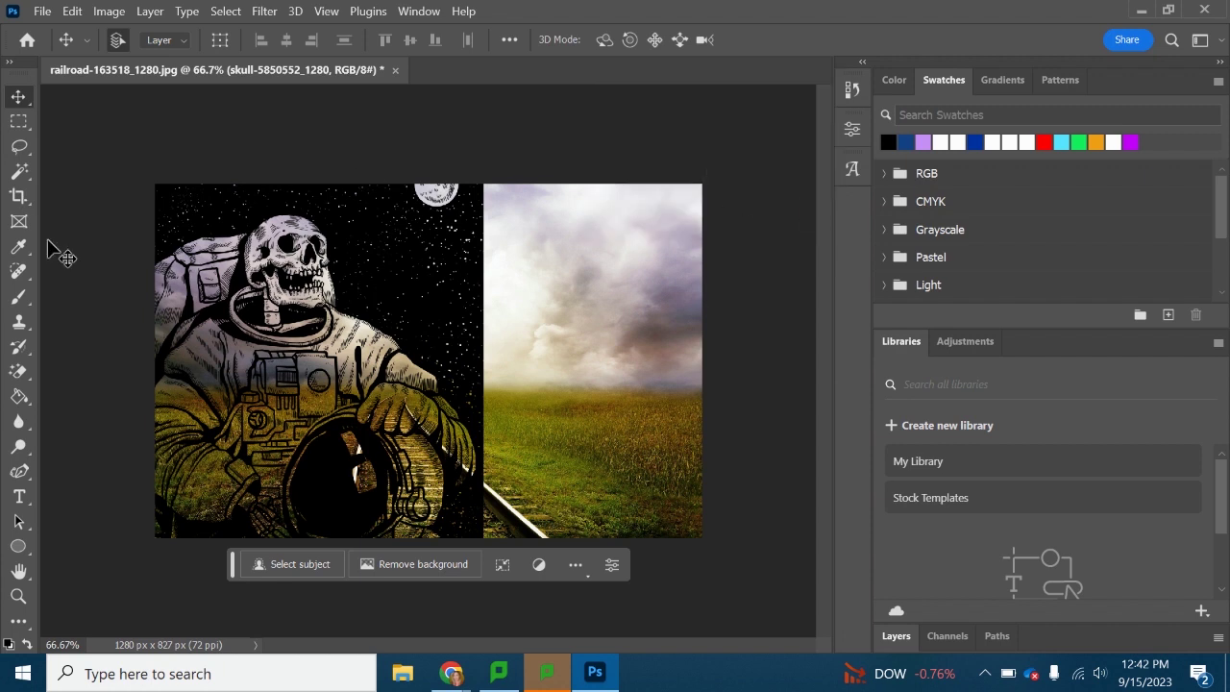
# Step: Choose the regular Eraser tool, show the layers, and set the eraser brush size to 50 px
pyautogui.click(16, 373)
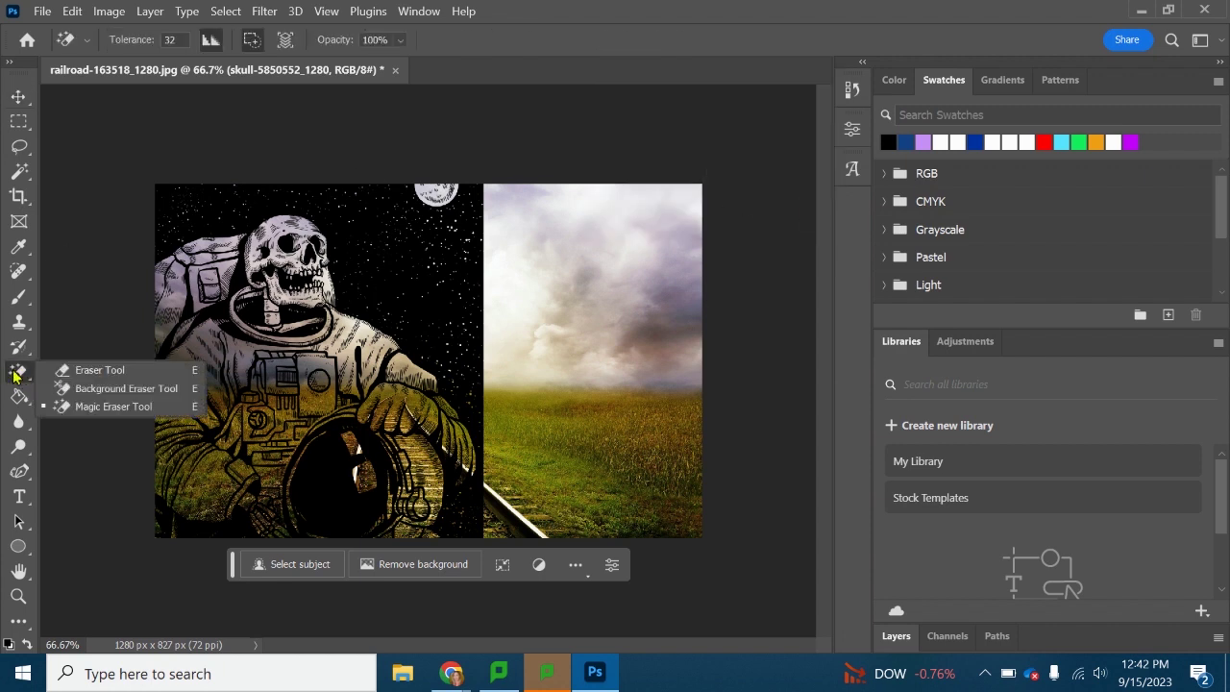
pyautogui.click(52, 371)
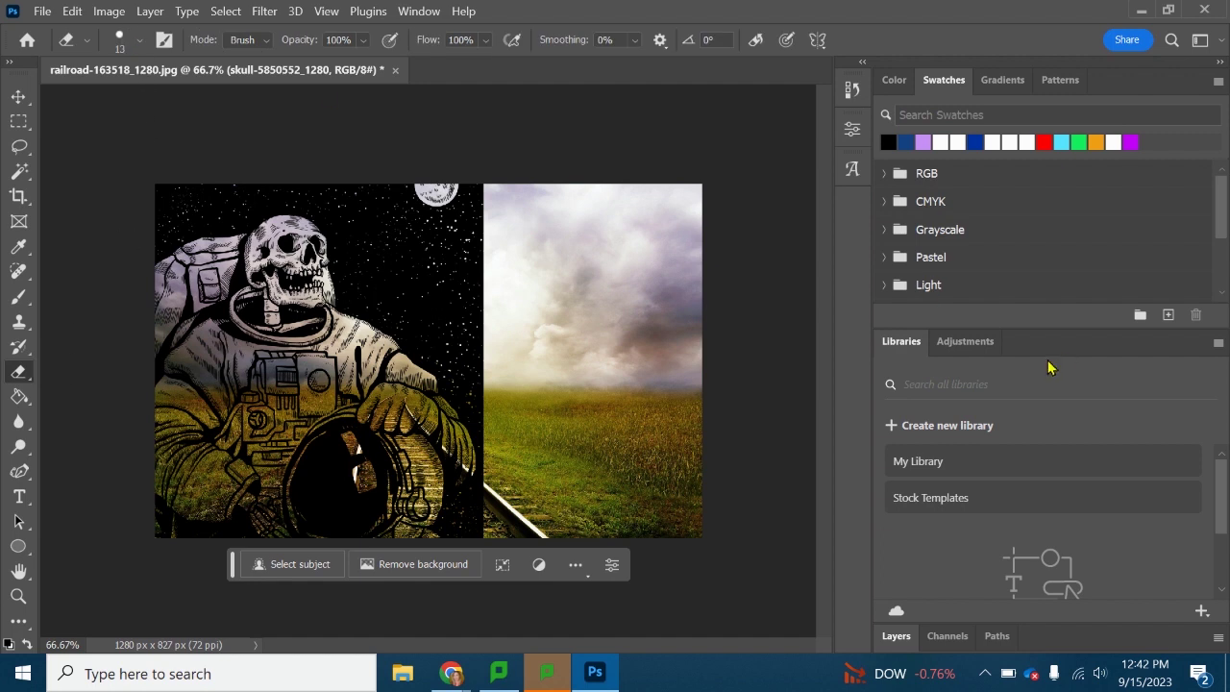
pyautogui.click(897, 637)
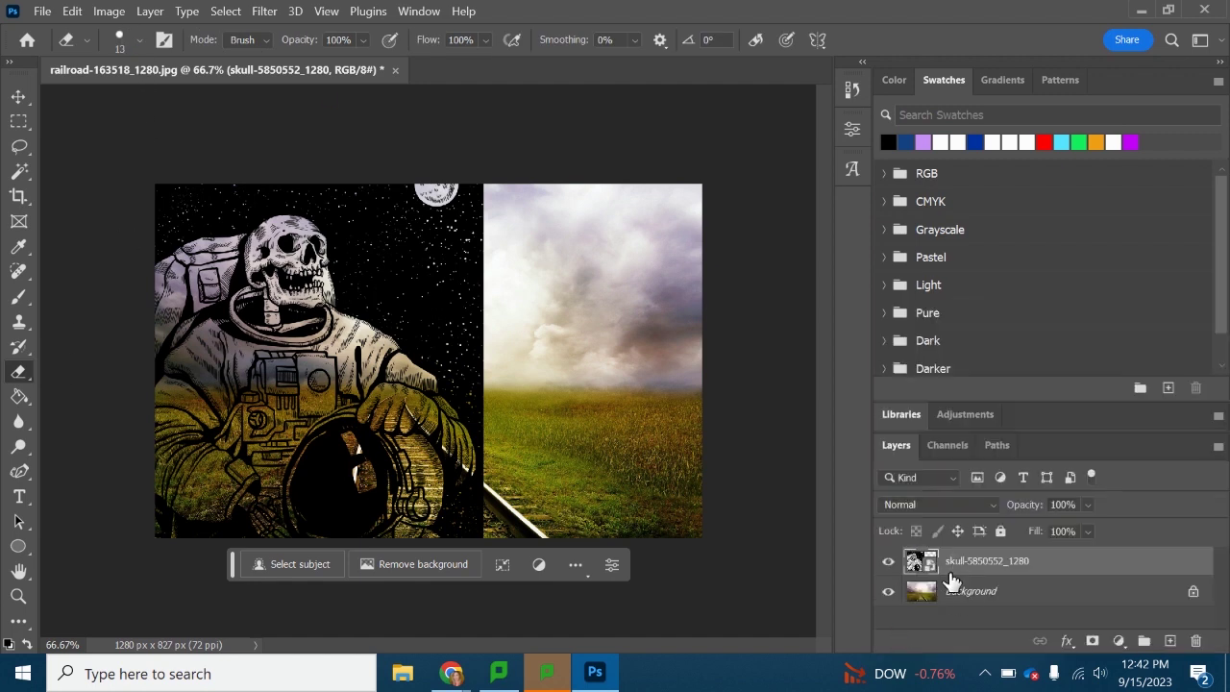
pyautogui.click(419, 10)
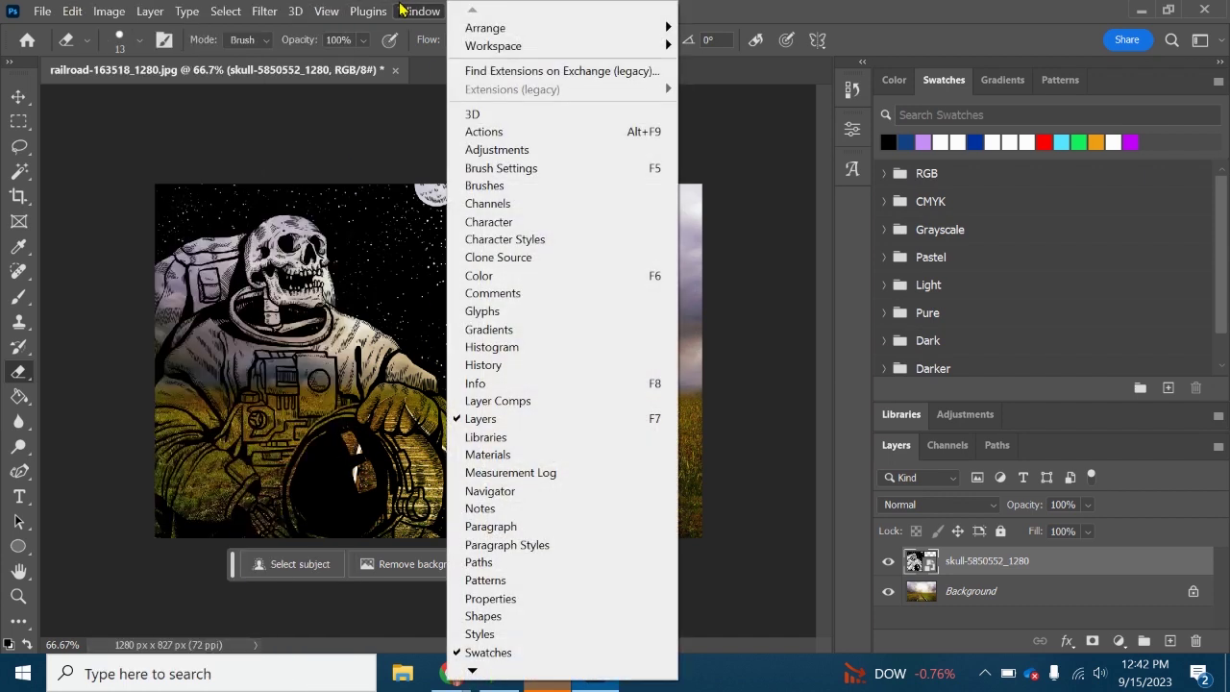
pyautogui.click(85, 27)
pyautogui.click(140, 42)
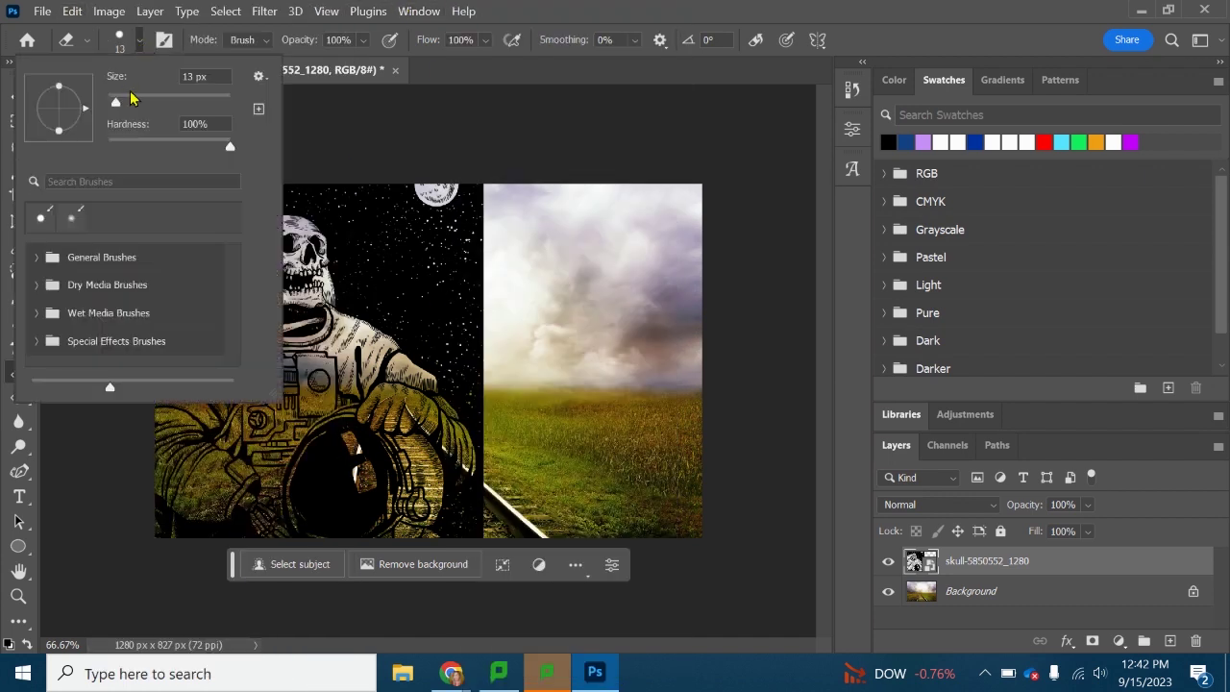
pyautogui.moveTo(115, 105); pyautogui.dragTo(137, 104)
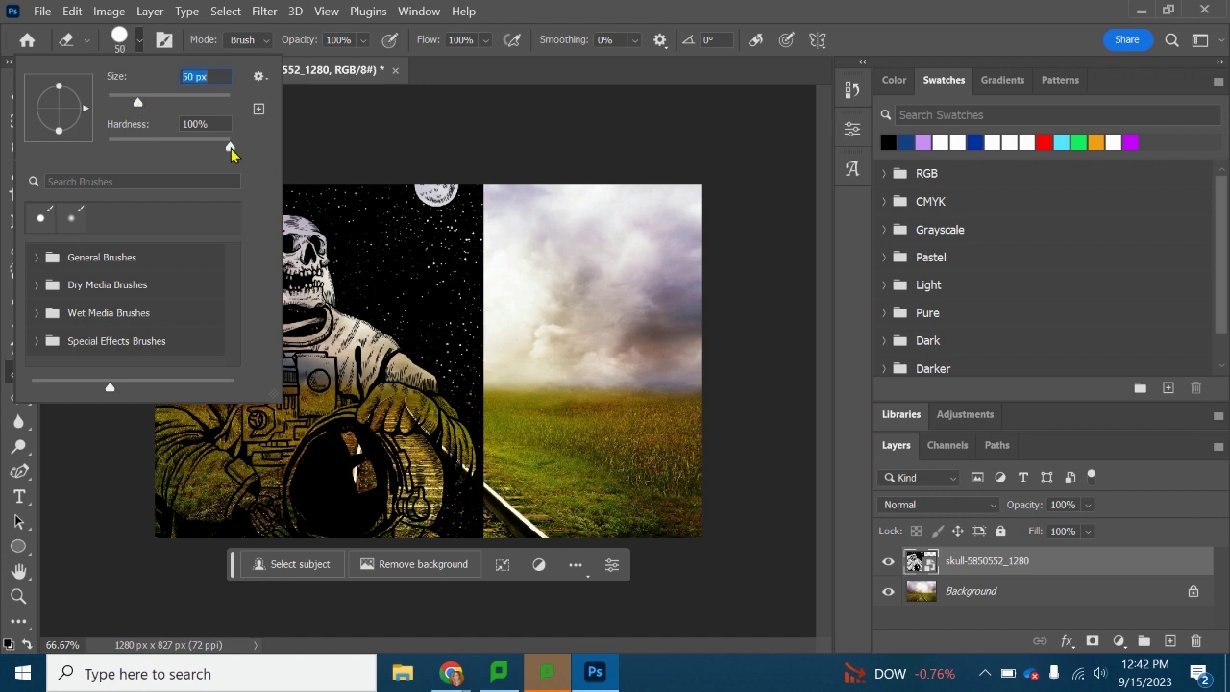
pyautogui.click(144, 48)
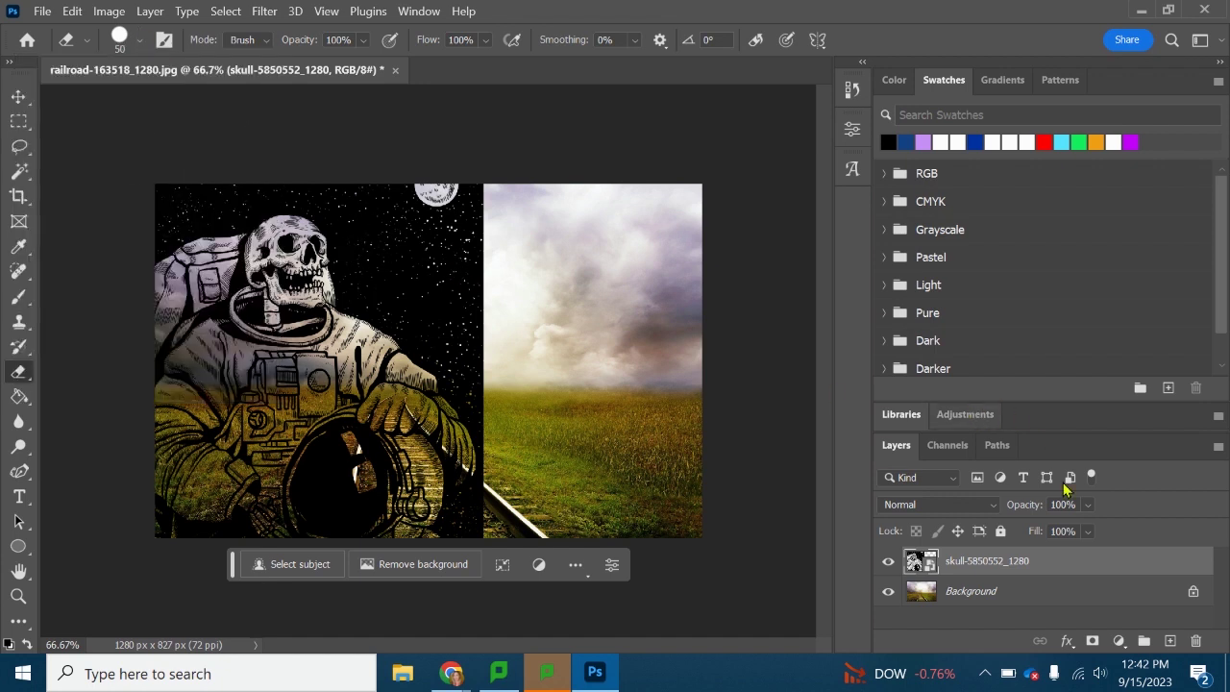
# Step: Rasterize the skull astronaut layer and erase a horizontal strip across the astronaut just below the horizon
pyautogui.click(364, 309)
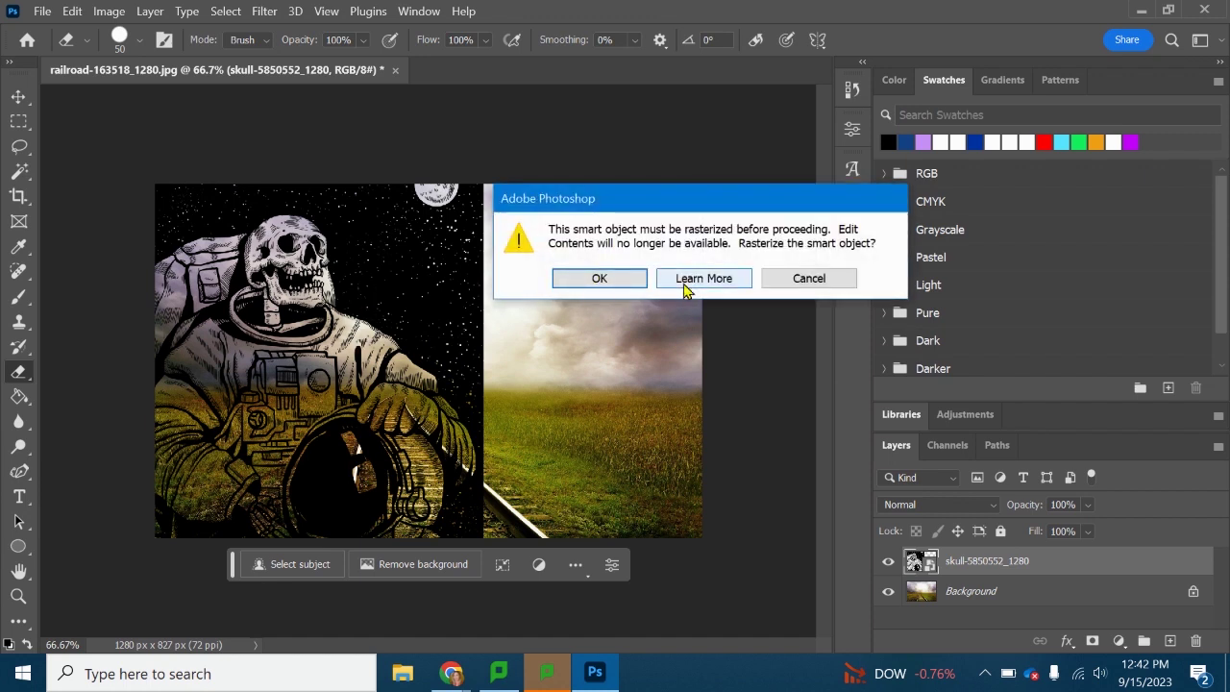
pyautogui.click(627, 280)
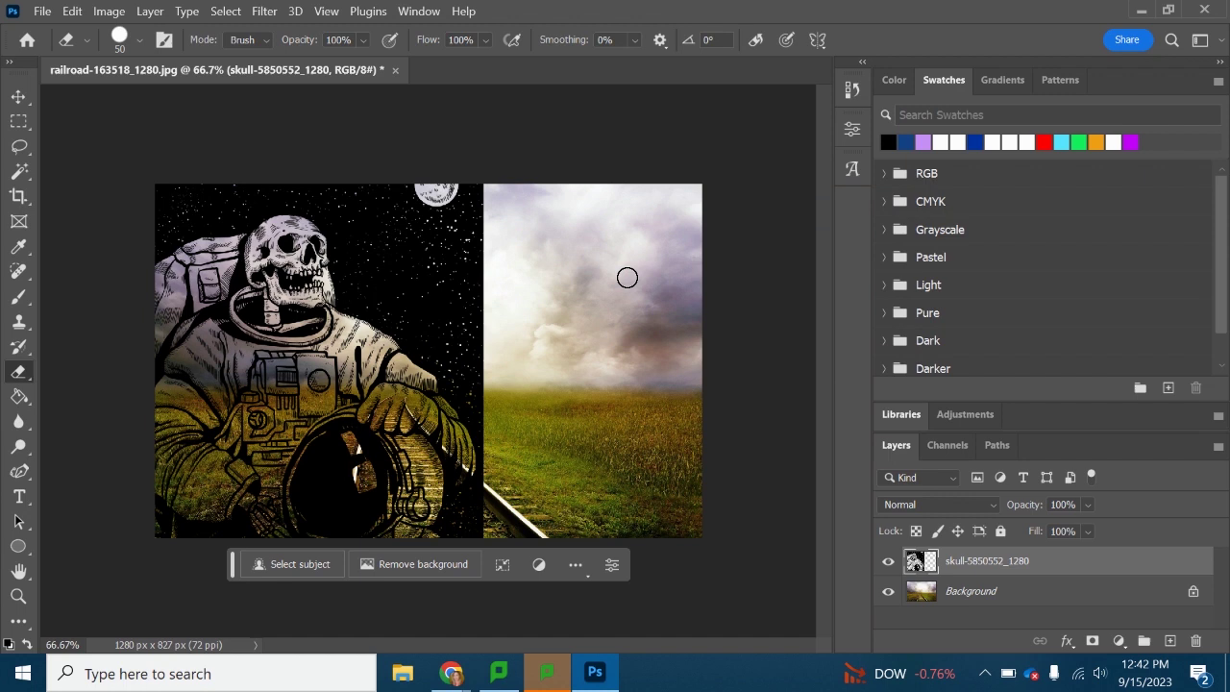
pyautogui.rightClick(923, 564)
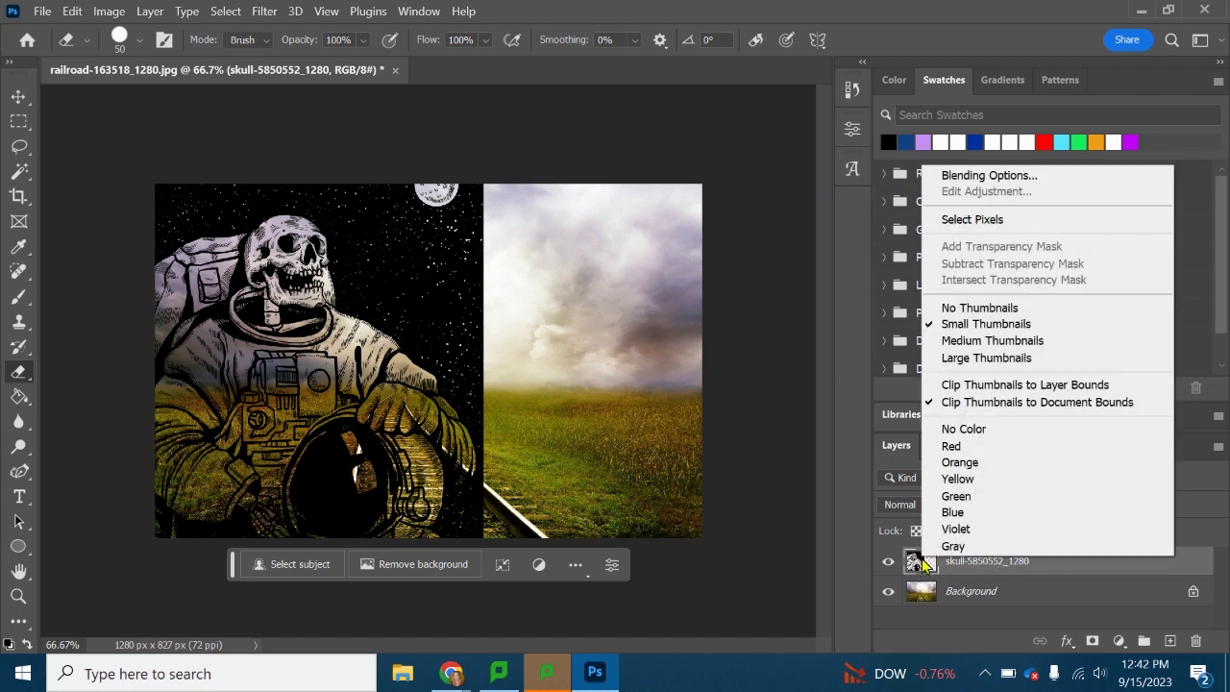
pyautogui.rightClick(976, 568)
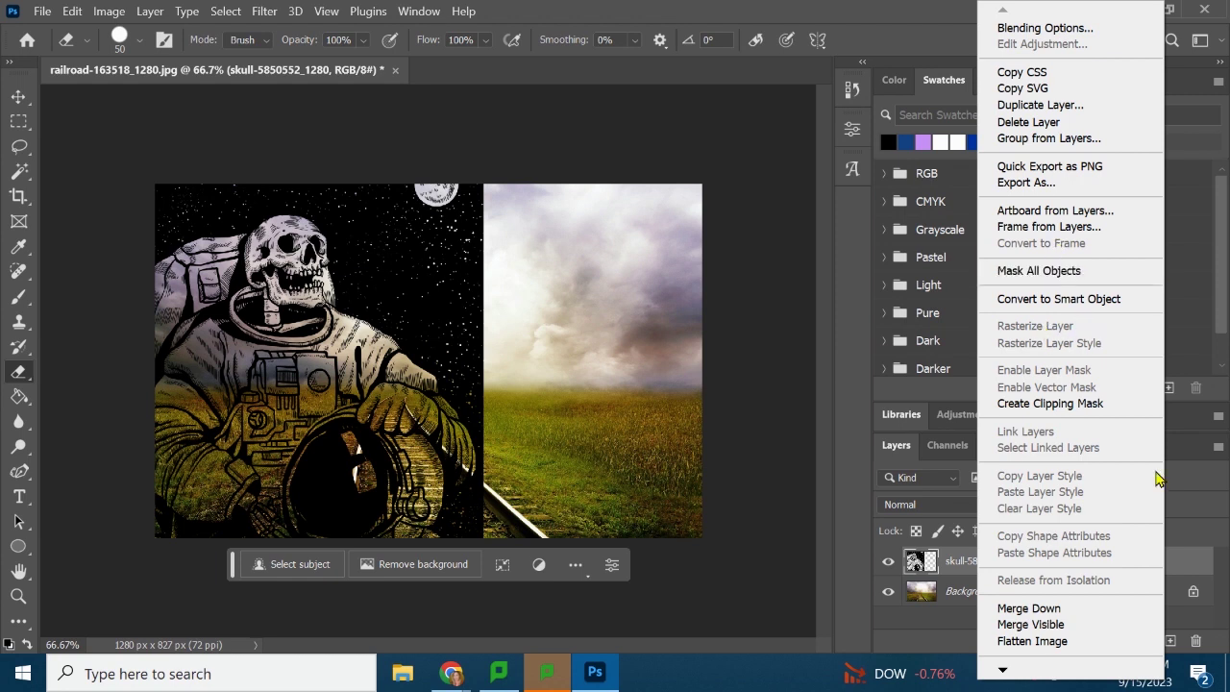
pyautogui.click(1176, 569)
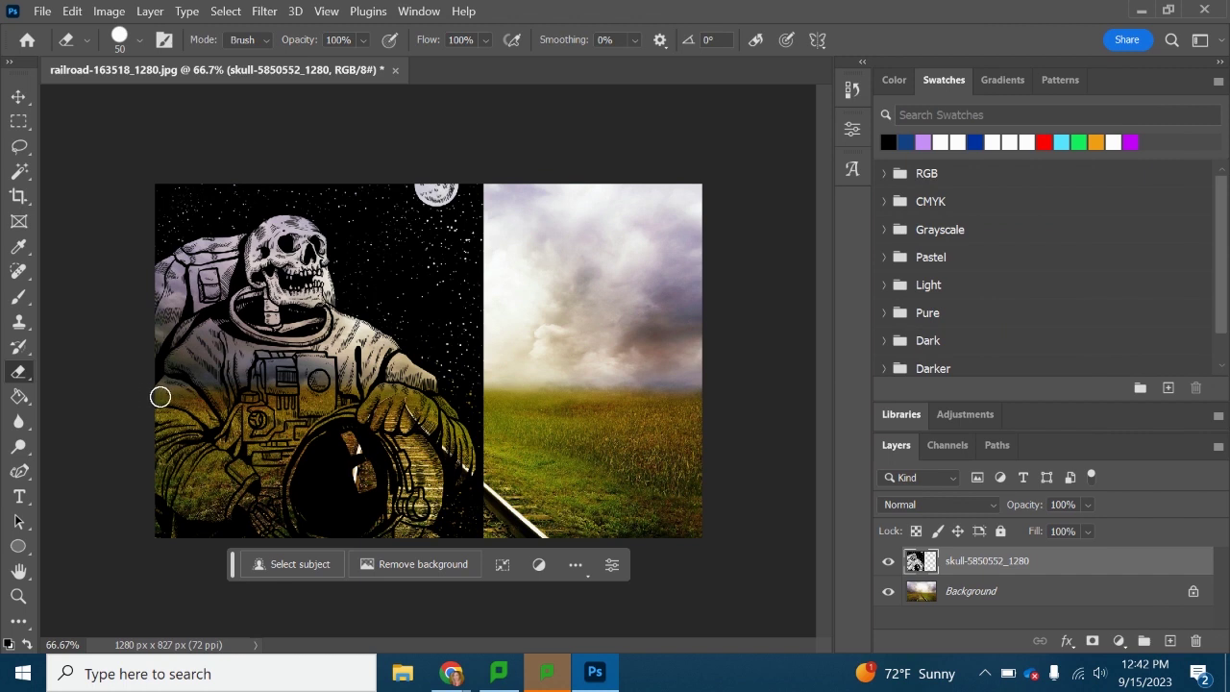
pyautogui.moveTo(196, 397); pyautogui.dragTo(488, 407)
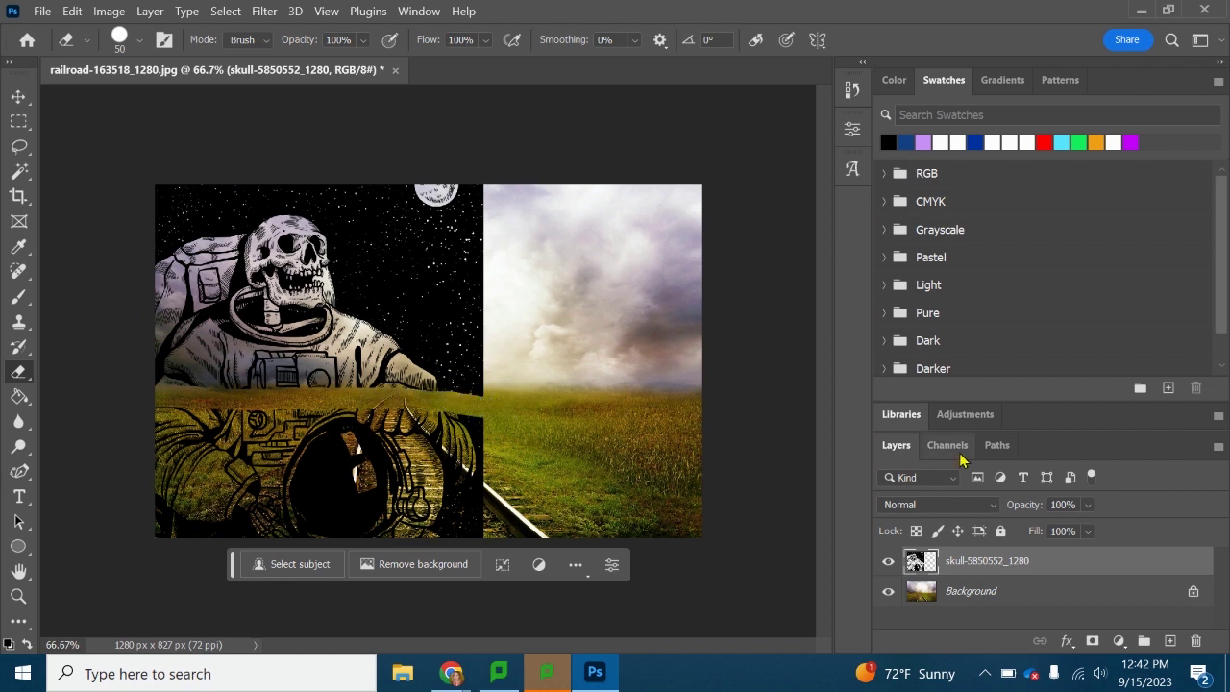
pyautogui.click(1089, 506)
pyautogui.moveTo(1115, 527); pyautogui.dragTo(1076, 527)
pyautogui.hotkey('ctrl', 'z')
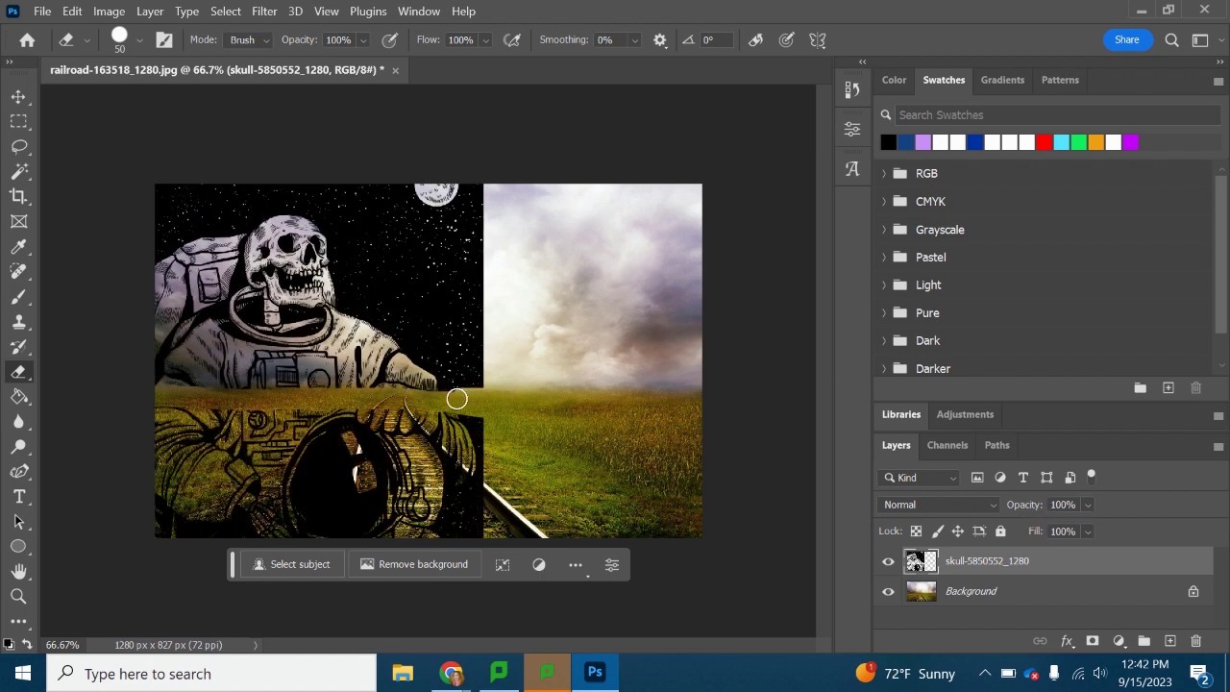
# Step: Set the eraser size to 196 px and erase the rest of the astronaut below the horizon to reveal the field and tracks
pyautogui.click(139, 41)
pyautogui.moveTo(140, 103); pyautogui.dragTo(202, 104)
pyautogui.click(498, 443)
pyautogui.moveTo(420, 437)
pyautogui.mouseDown()
pyautogui.moveTo(234, 439)
pyautogui.moveTo(186, 499)
pyautogui.mouseUp()
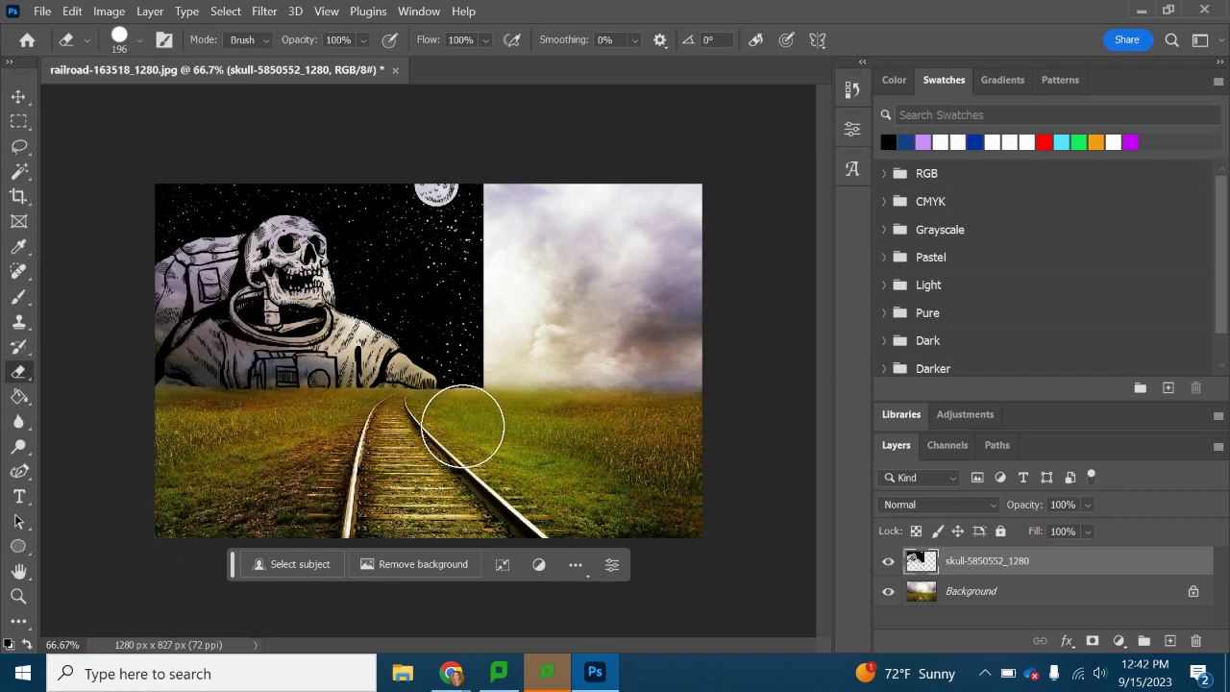
# Step: Lower the eraser's hardness, set its size to 72 px, and soften the astronaut's bottom edge along the horizon
pyautogui.click(138, 43)
pyautogui.moveTo(238, 146); pyautogui.dragTo(102, 151)
pyautogui.click(140, 40)
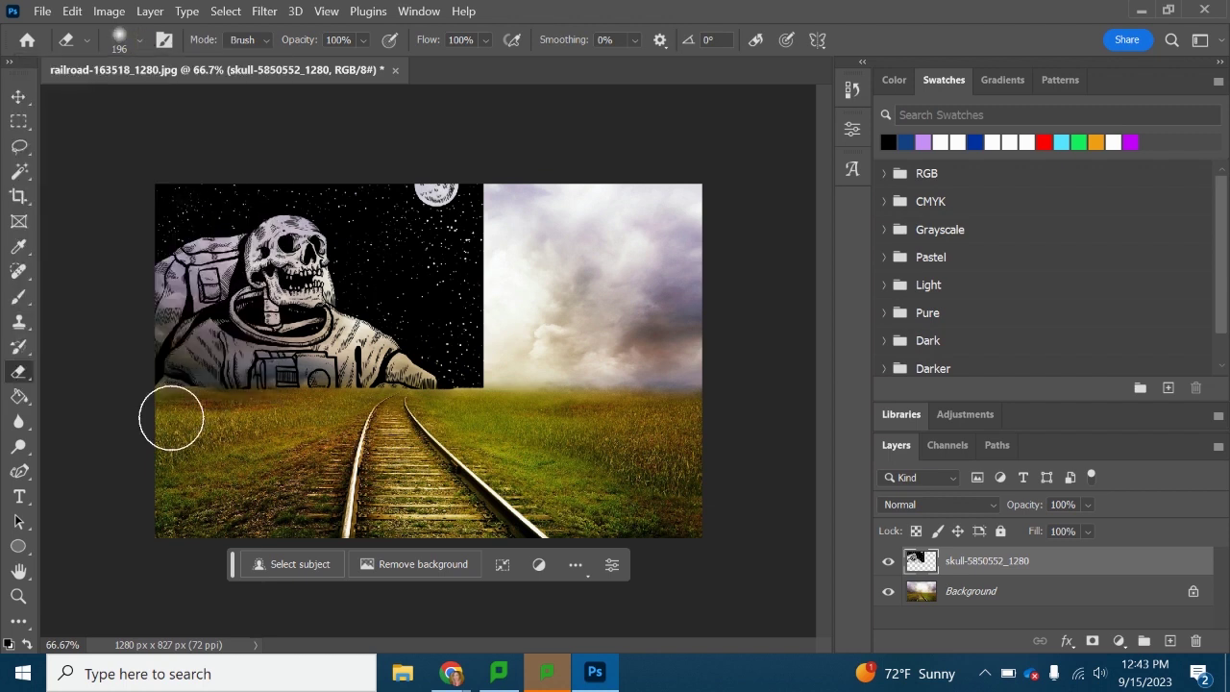
pyautogui.click(141, 43)
pyautogui.moveTo(161, 101); pyautogui.dragTo(154, 103)
pyautogui.click(141, 40)
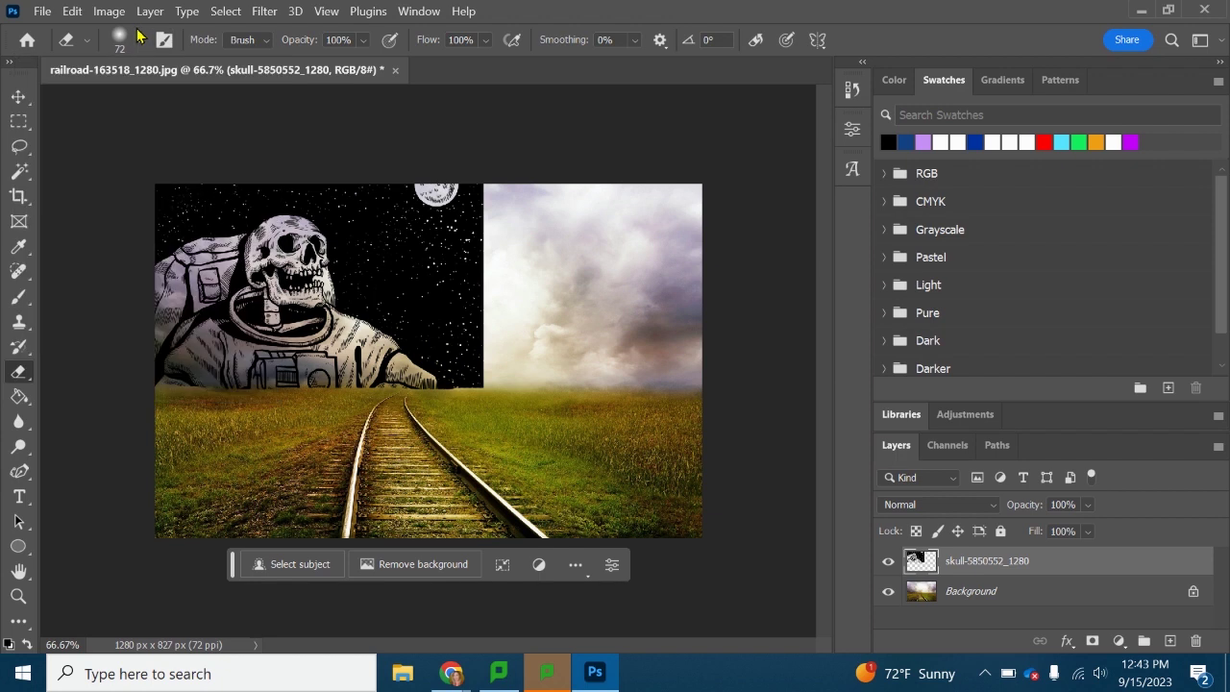
pyautogui.moveTo(168, 399)
pyautogui.mouseDown()
pyautogui.moveTo(487, 401)
pyautogui.moveTo(119, 389)
pyautogui.mouseUp()
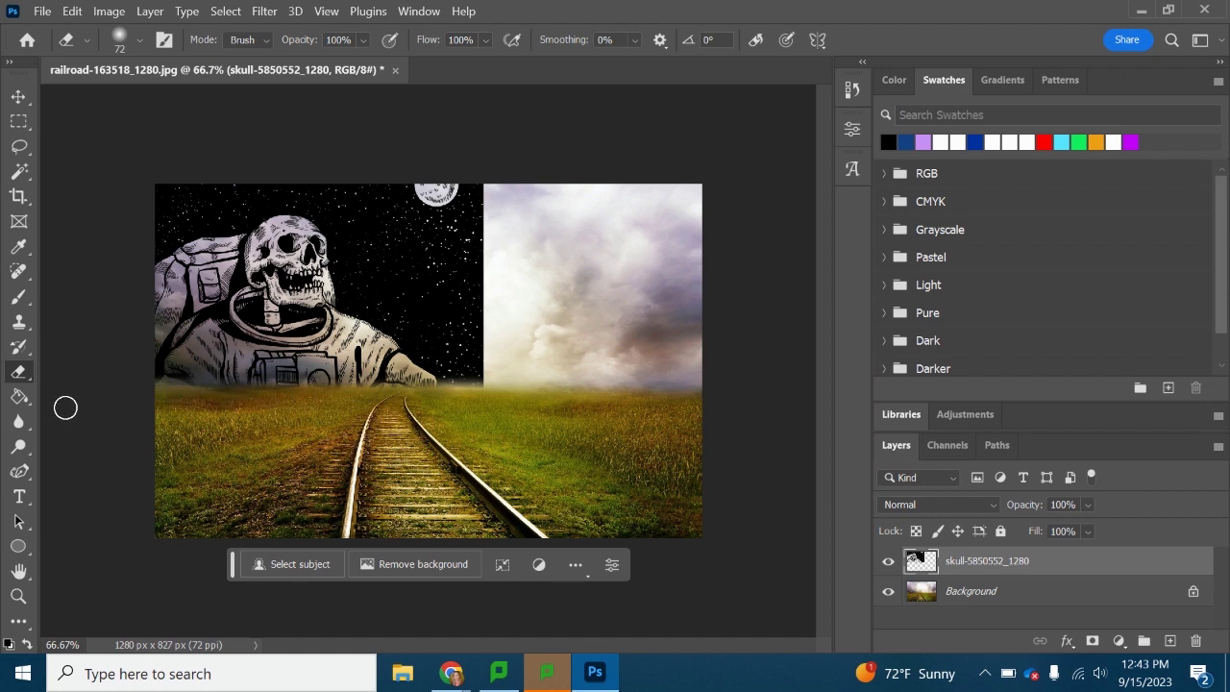
# Step: Save the composite as a Photoshop file named surrealistcomposite in Downloads, with Maximize Compatibility on
pyautogui.click(42, 10)
pyautogui.click(60, 216)
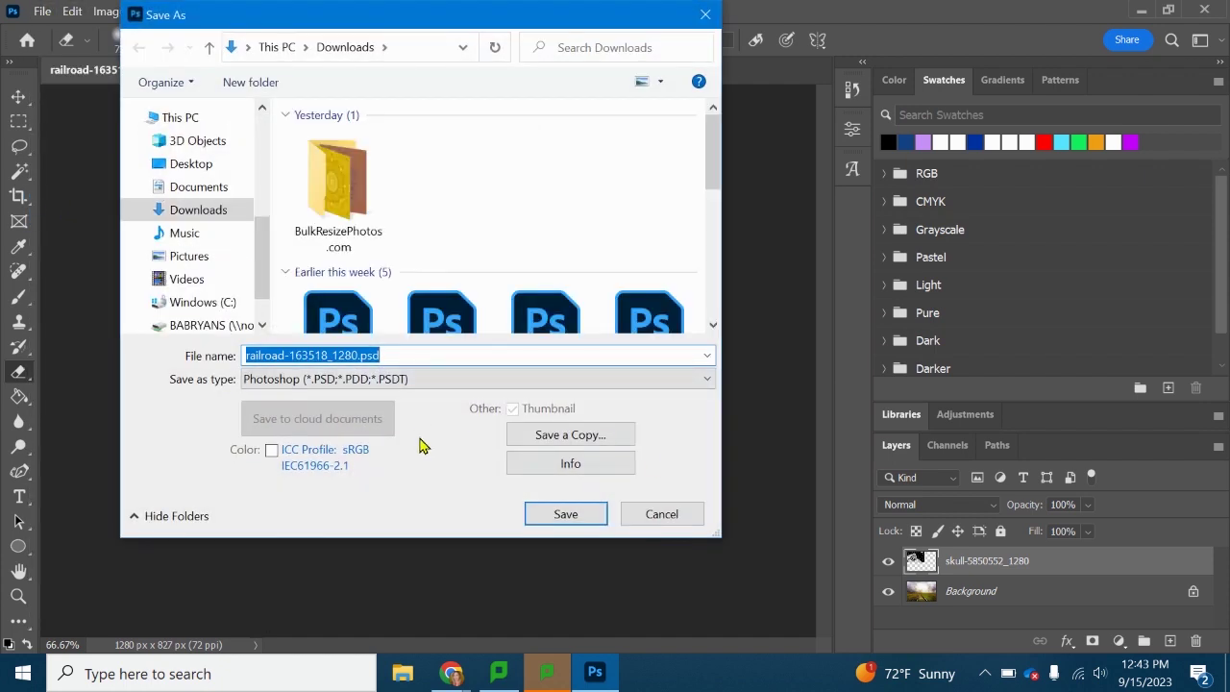
pyautogui.write('surrealistcomposite')
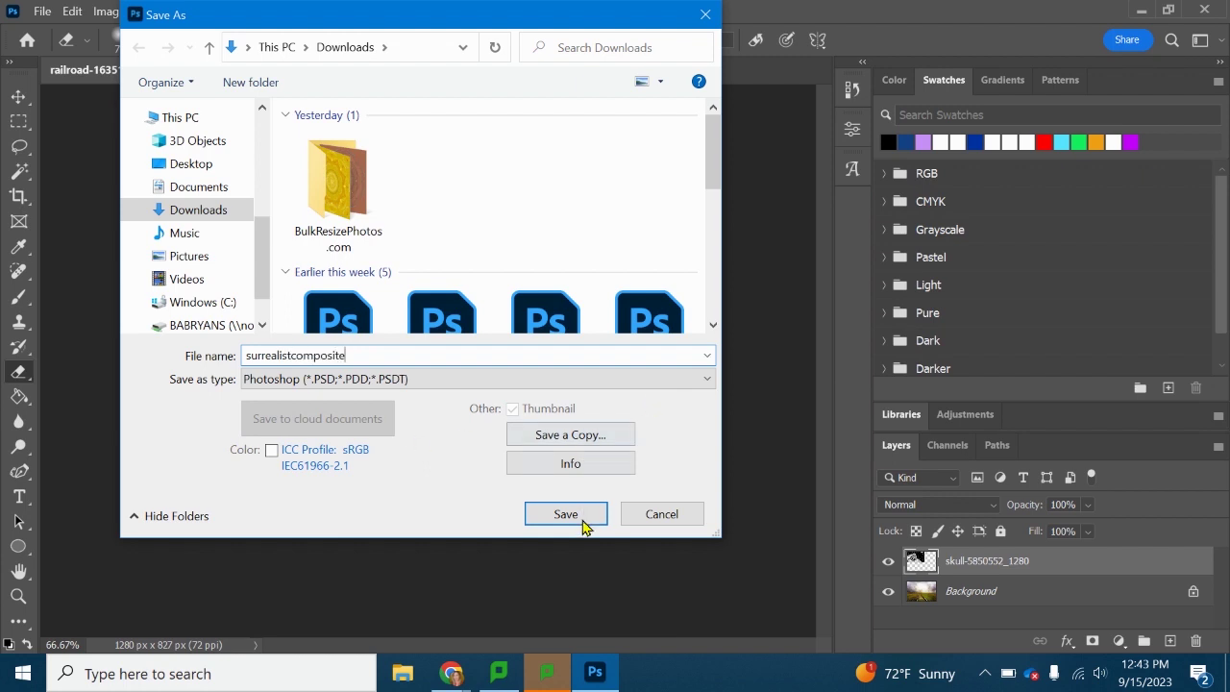
pyautogui.click(582, 524)
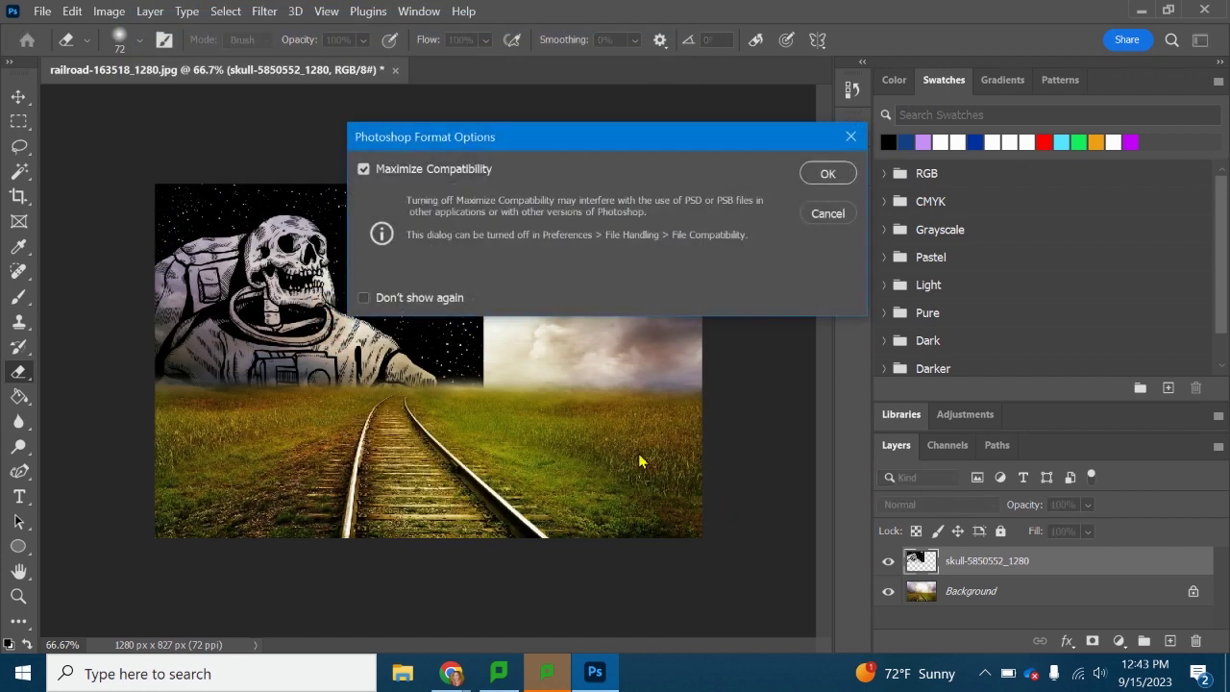
pyautogui.click(822, 179)
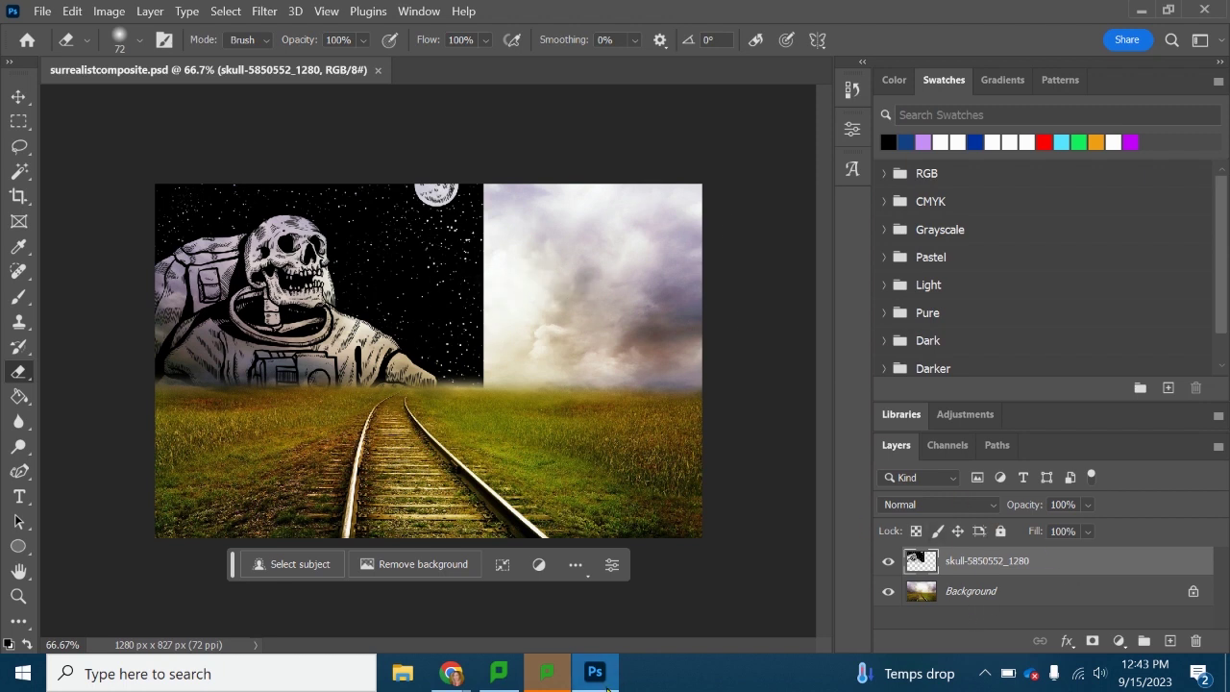
# Step: Switch to Pixabay in Chrome, search for galaxy, and limit the results to photos
pyautogui.click(317, 591)
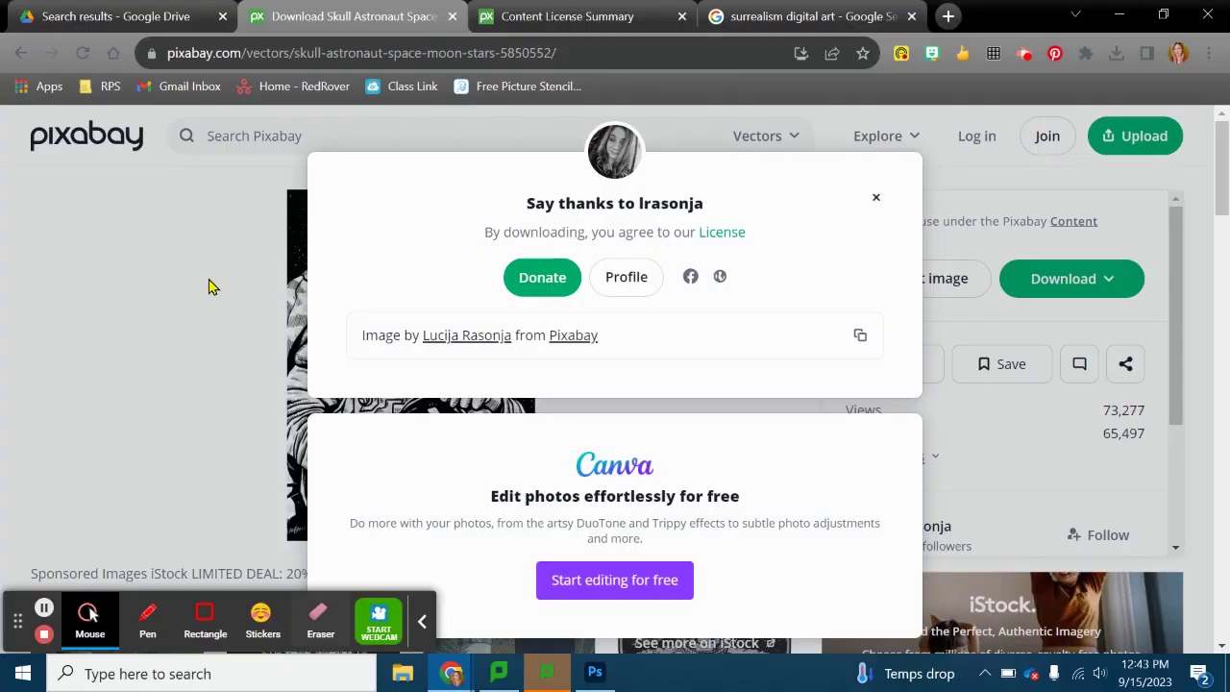
pyautogui.click(875, 196)
pyautogui.click(260, 135)
pyautogui.write('g')
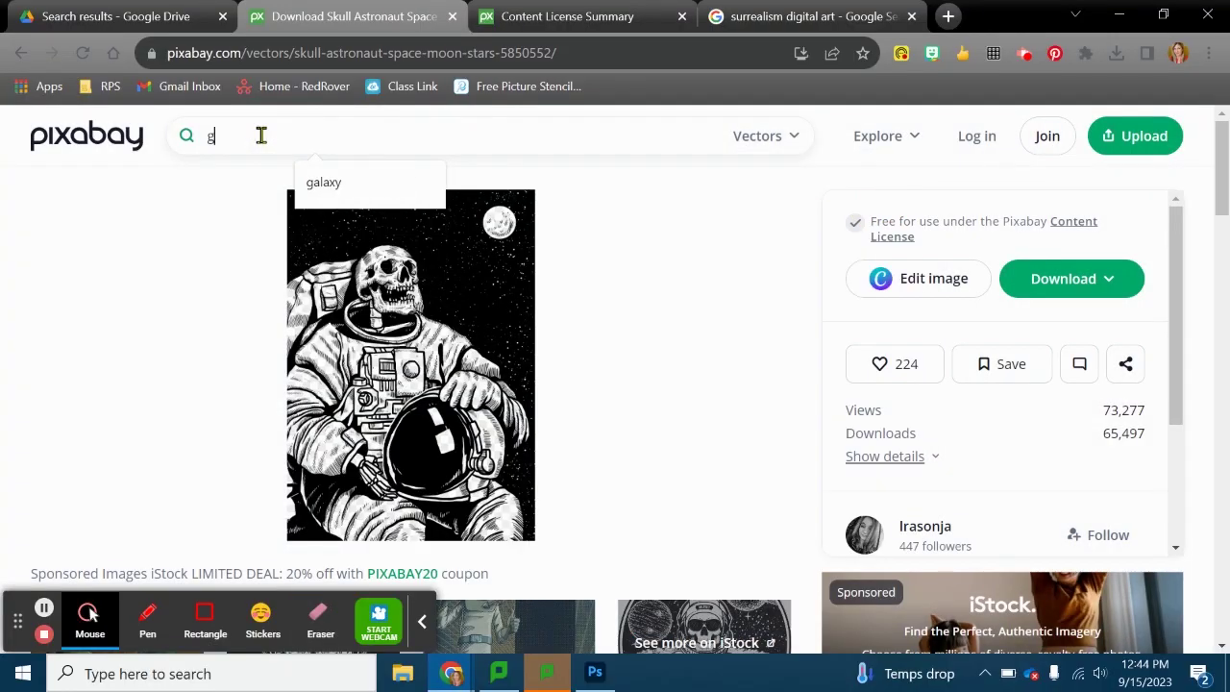
pyautogui.write('alazy')
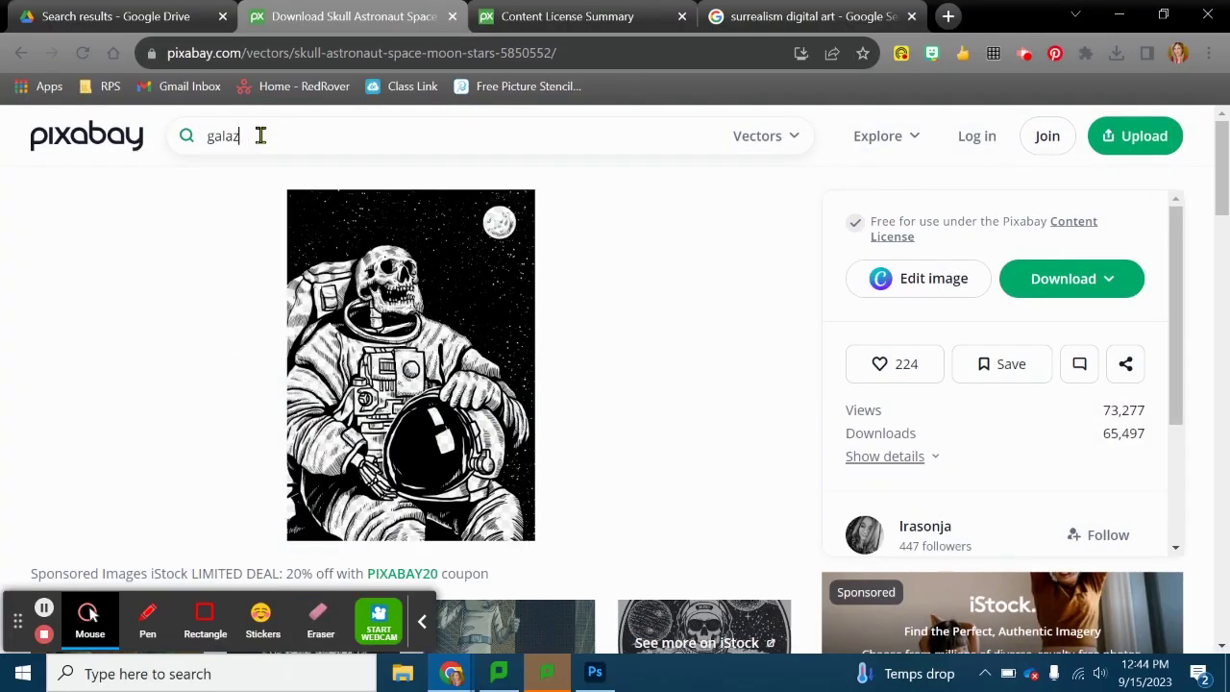
pyautogui.press('BackSpace')
pyautogui.write('xy')
pyautogui.press('Return')
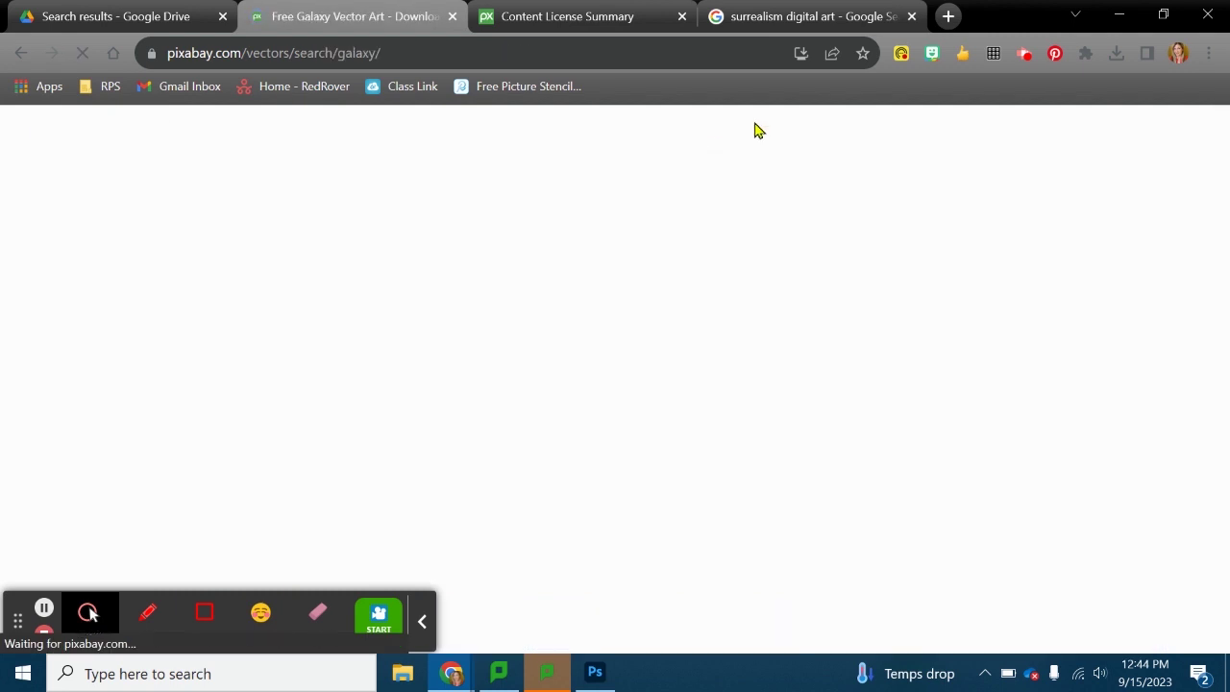
pyautogui.click(768, 142)
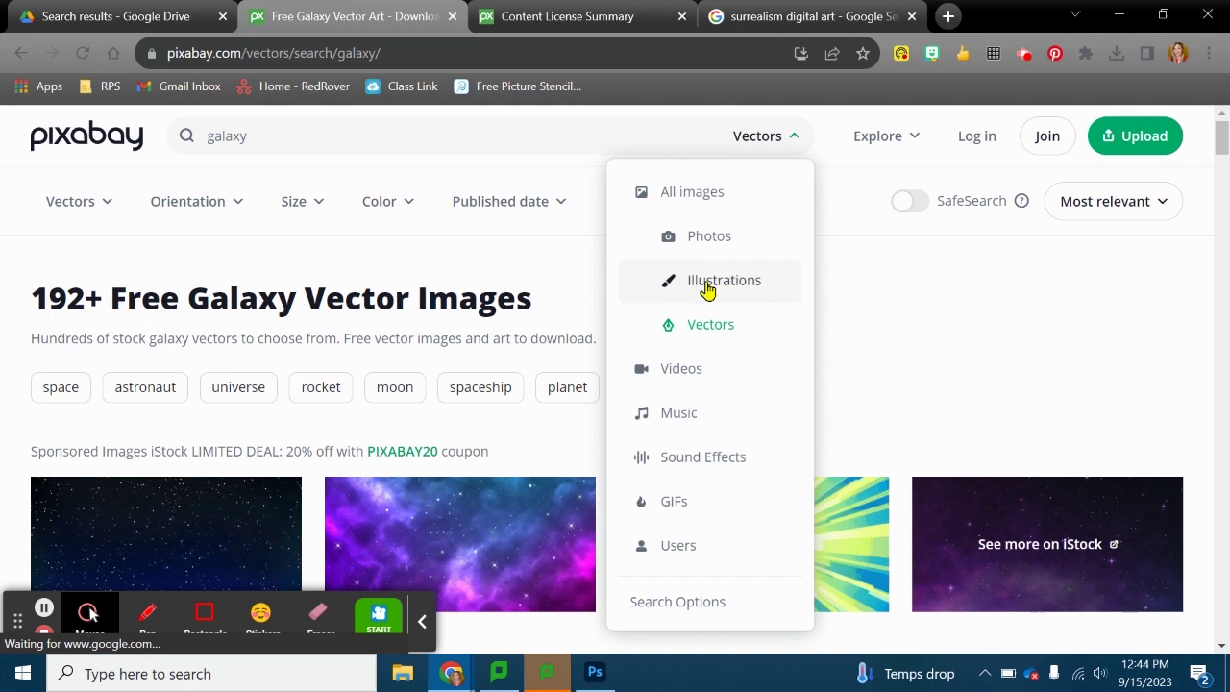
pyautogui.click(700, 239)
# Step: Browse the galaxy photo results for a suitable sky image for the composite
pyautogui.scroll(-10, 880, 389)
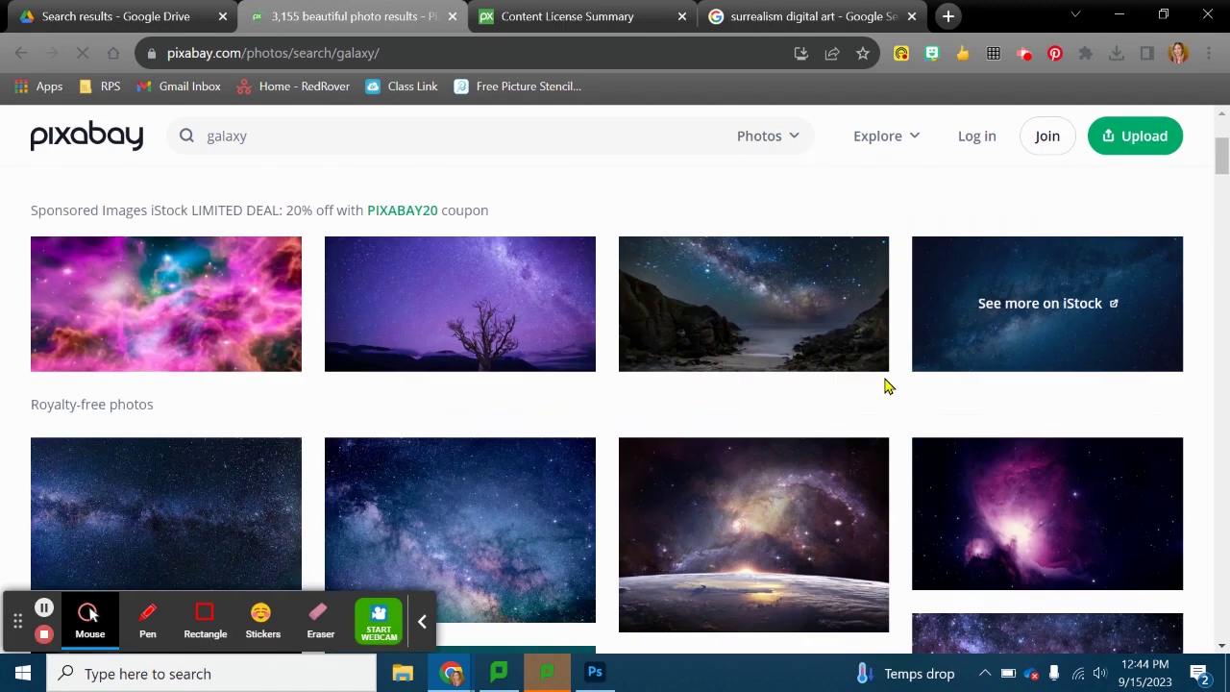
pyautogui.scroll(-7, 846, 514)
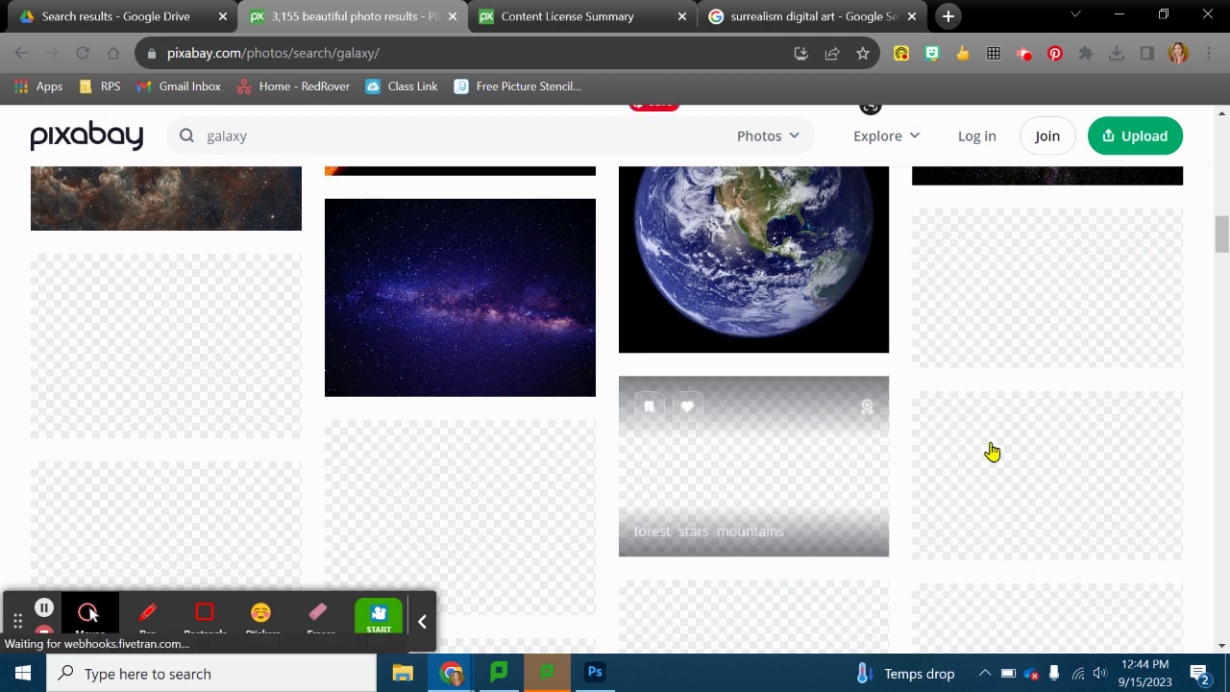
pyautogui.scroll(2, 833, 371)
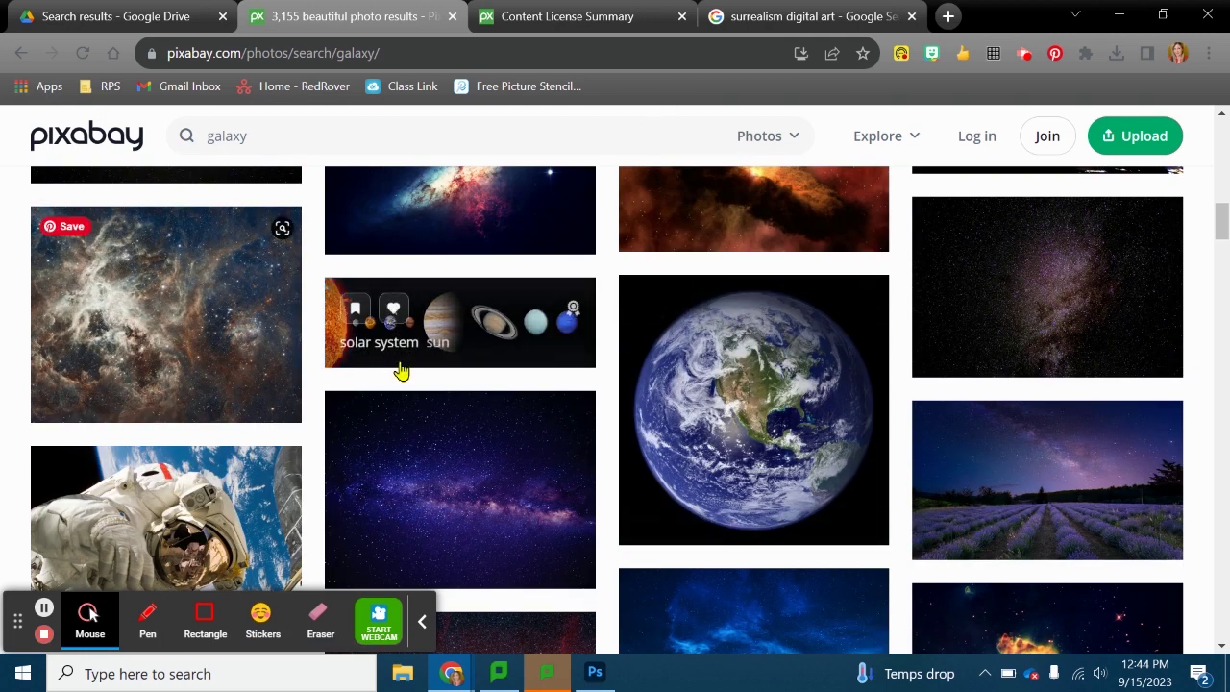
pyautogui.scroll(-4, 398, 365)
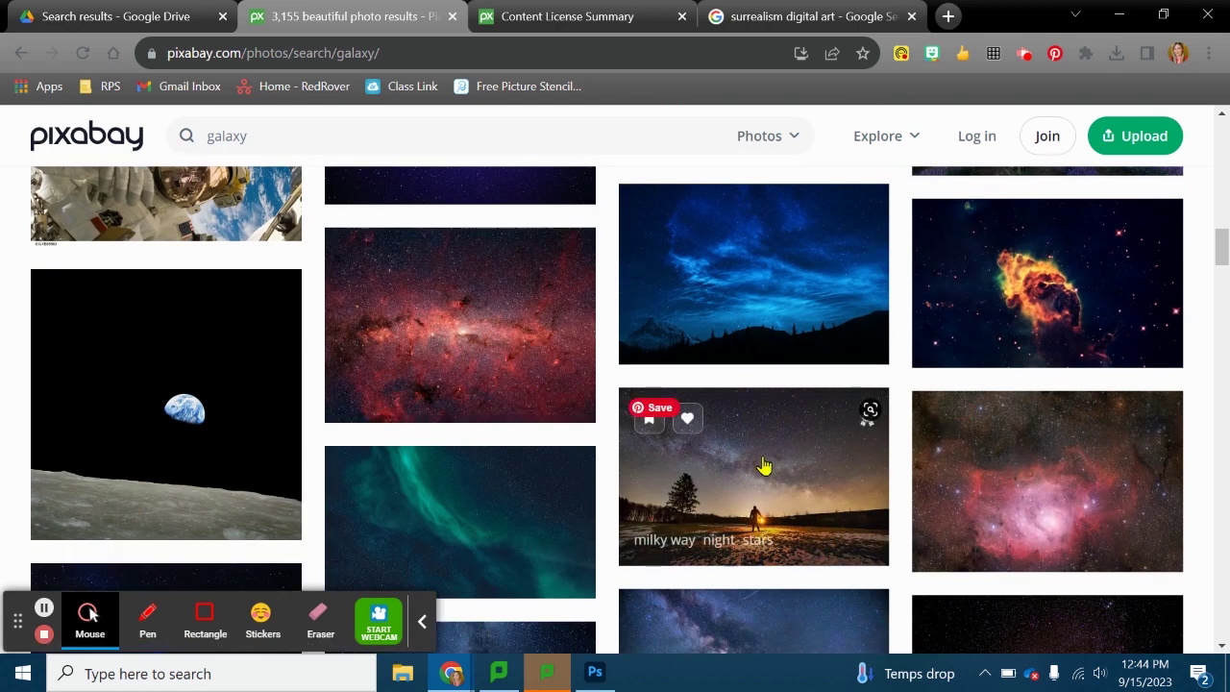
pyautogui.scroll(-5, 1106, 527)
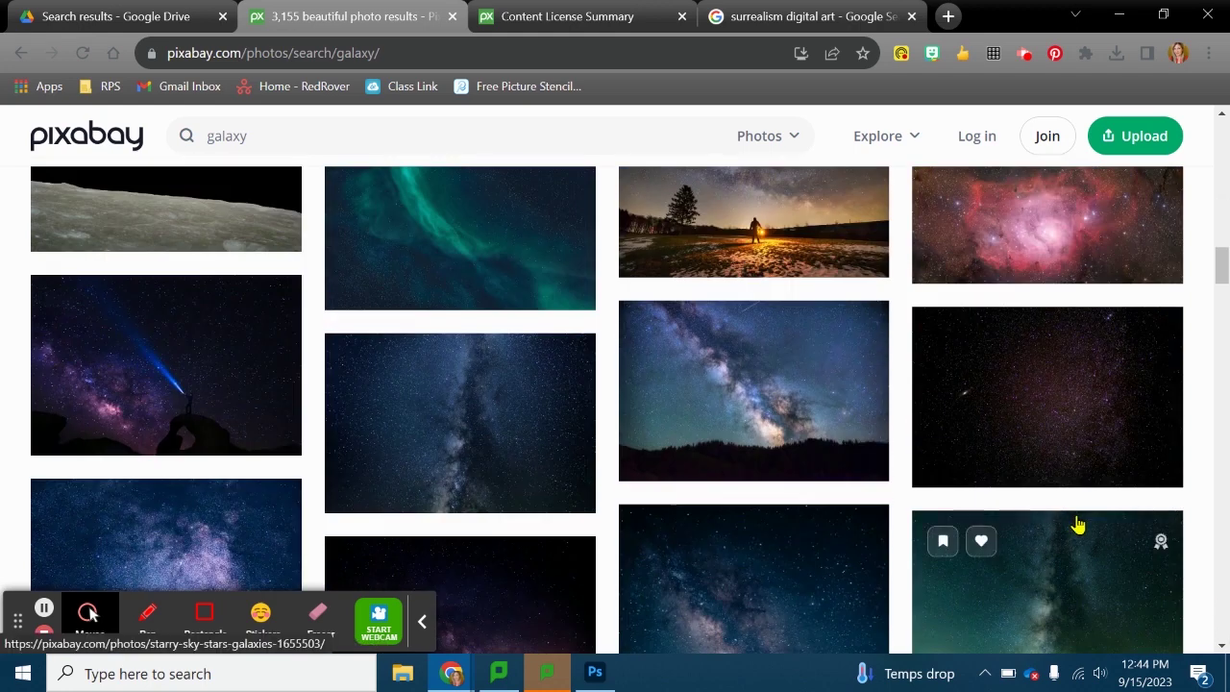
pyautogui.scroll(-3, 1008, 459)
pyautogui.scroll(-3, 769, 393)
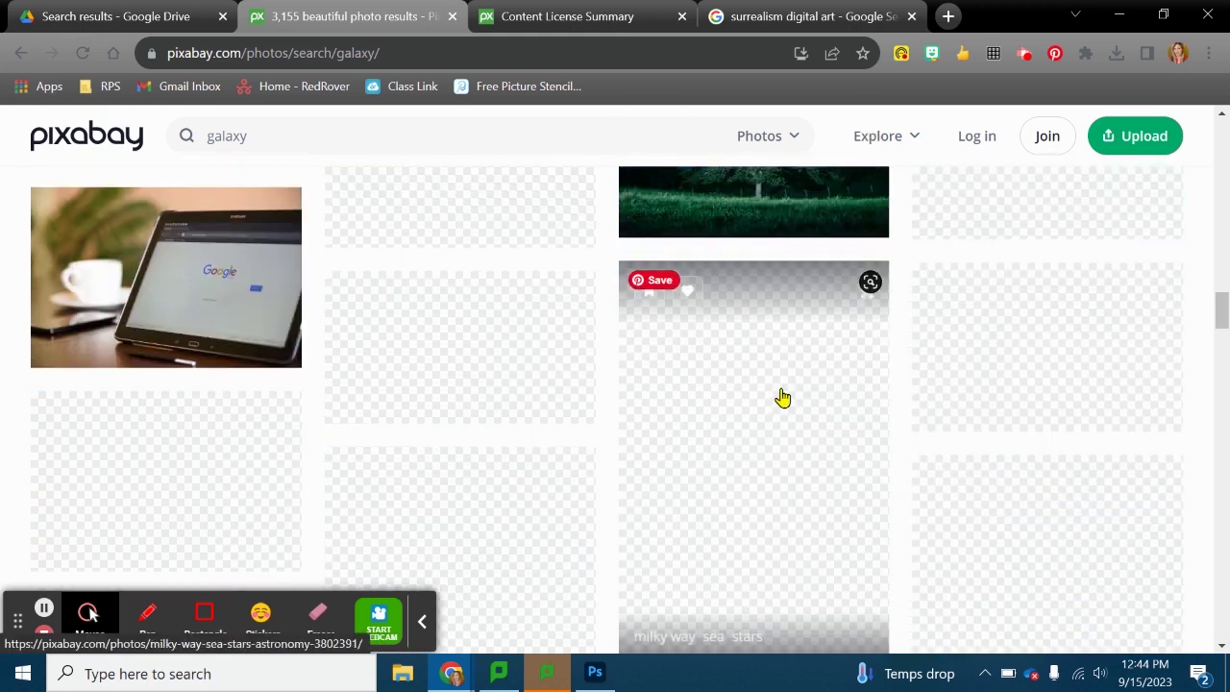
pyautogui.scroll(-1, 827, 352)
pyautogui.scroll(-3, 1128, 563)
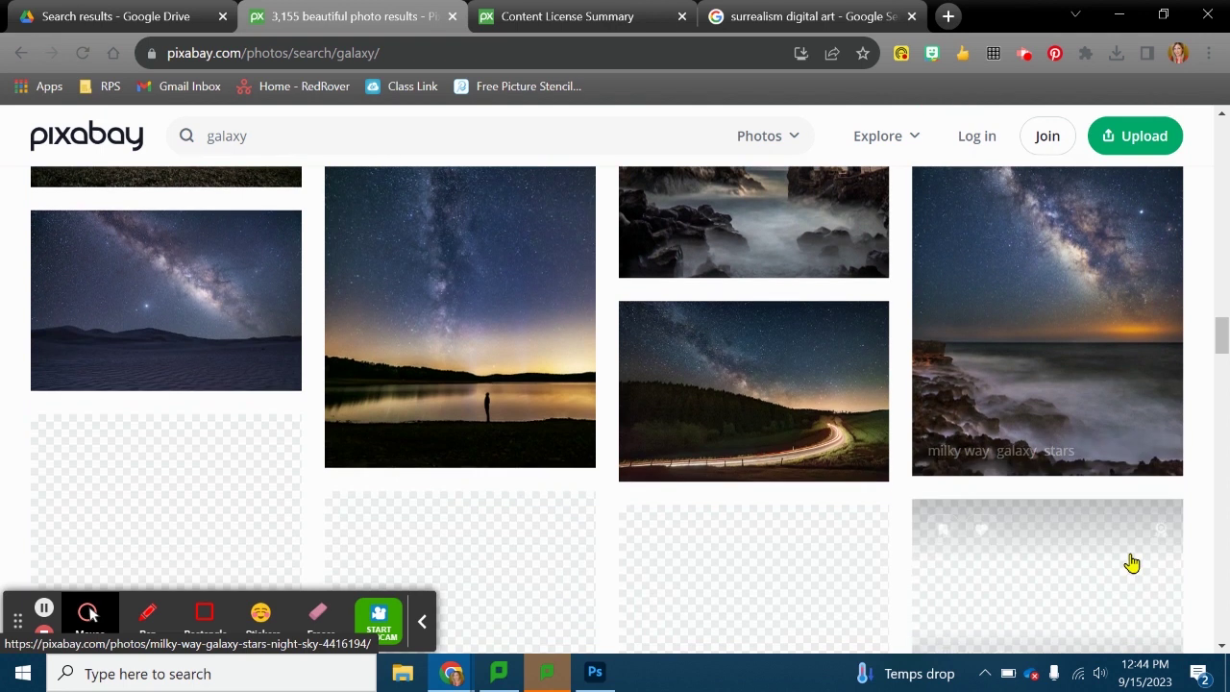
pyautogui.scroll(-3, 530, 500)
pyautogui.scroll(-1, 487, 448)
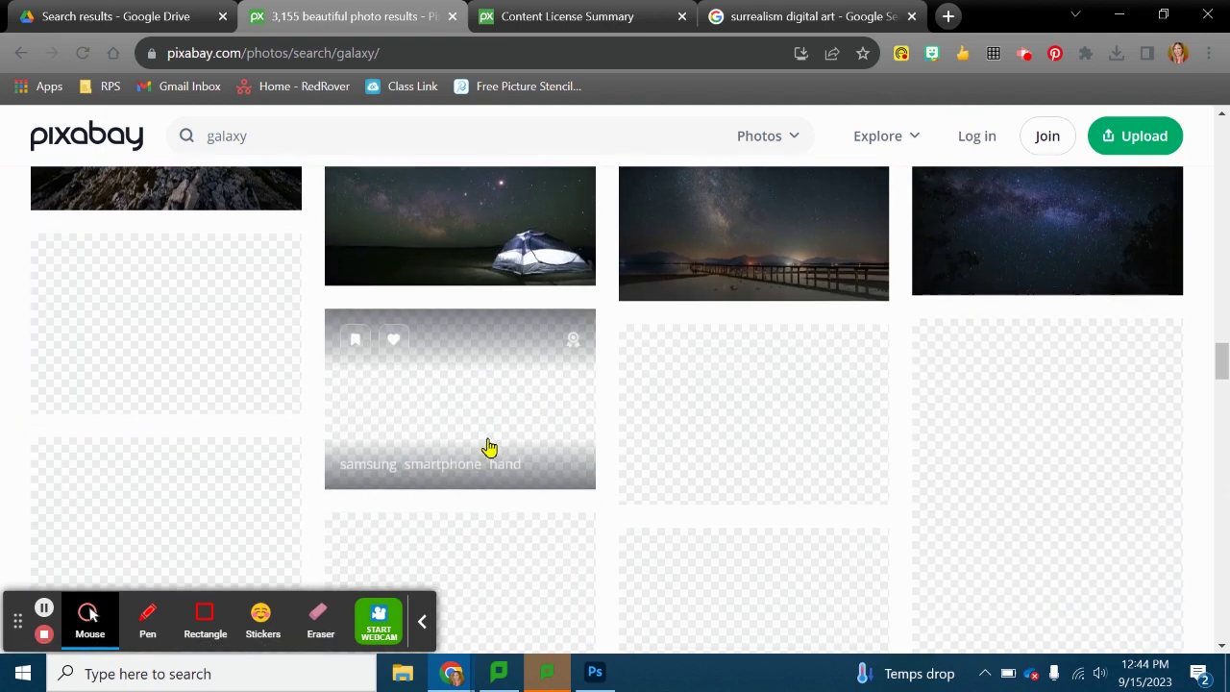
pyautogui.scroll(-2, 488, 447)
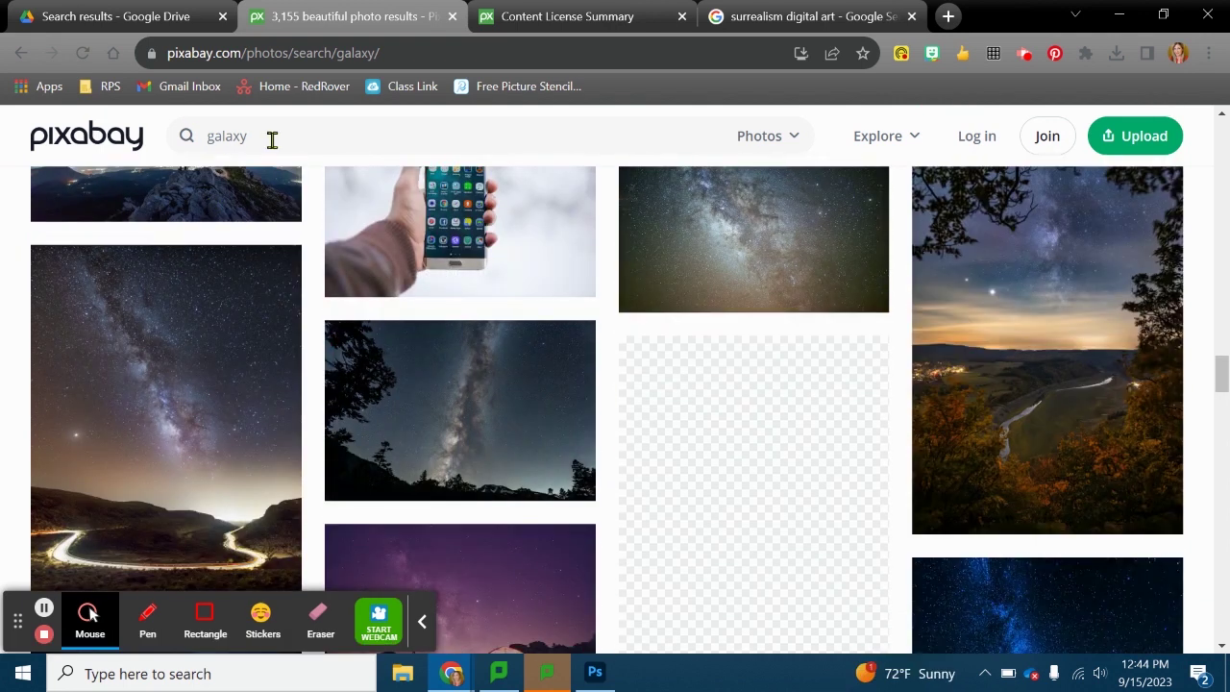
# Step: Search the Pixabay photos for nebula and look through the results
pyautogui.doubleClick(212, 138)
pyautogui.write('nebula')
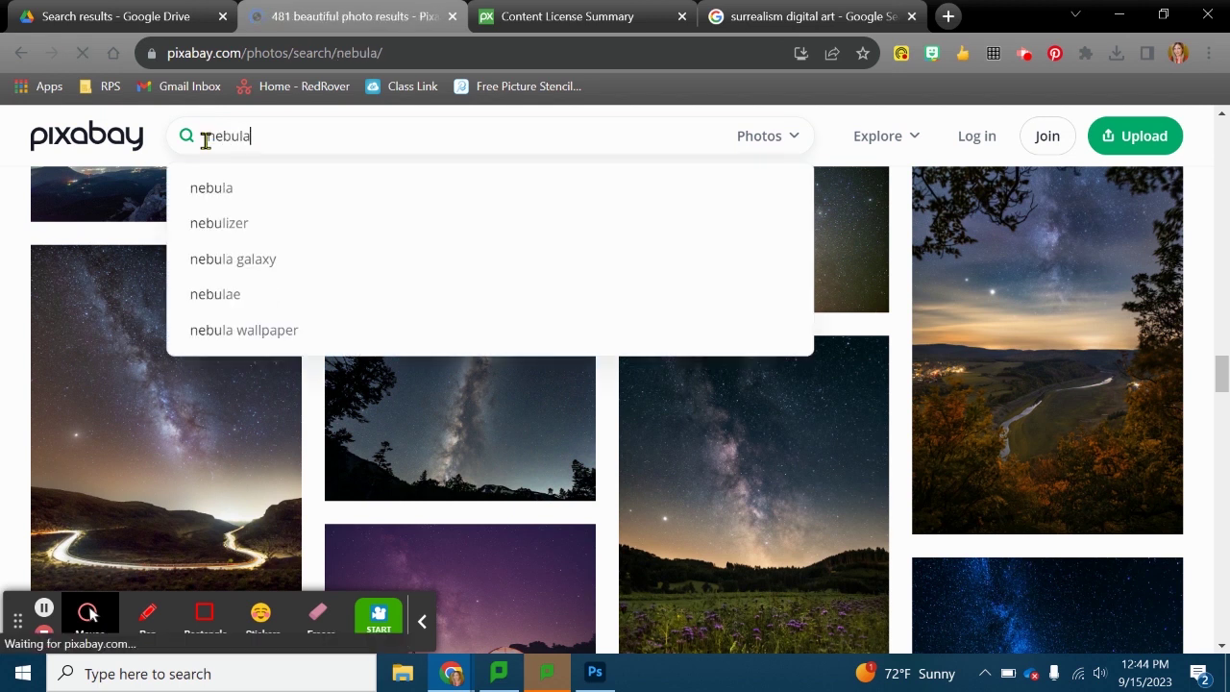
pyautogui.press('Return')
pyautogui.scroll(-4, 514, 382)
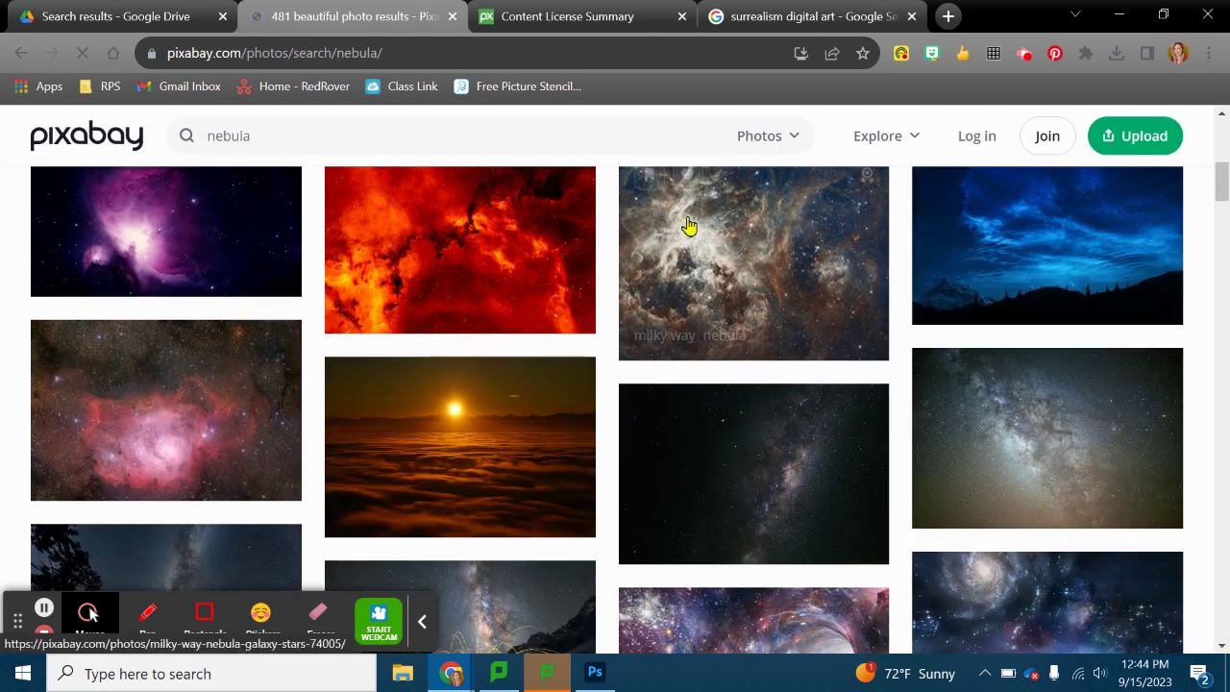
pyautogui.scroll(-2, 702, 289)
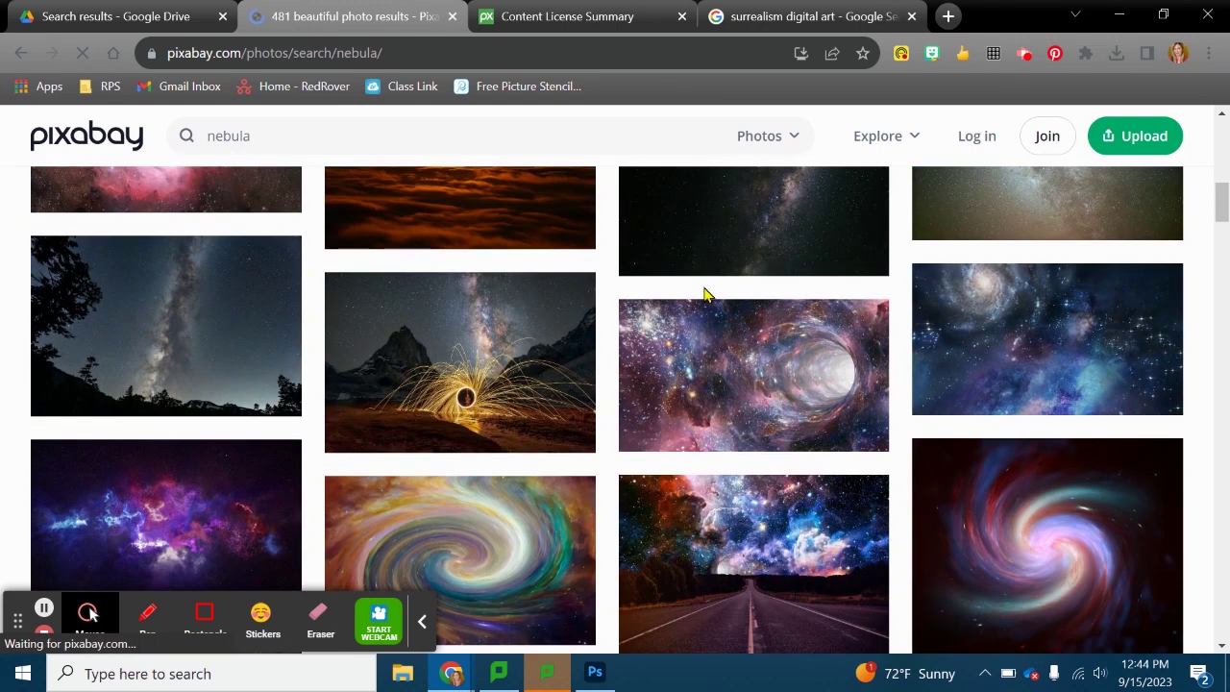
# Step: Open the wormhole time travel portal photo and download it as a 1280×720 JPG
pyautogui.click(795, 393)
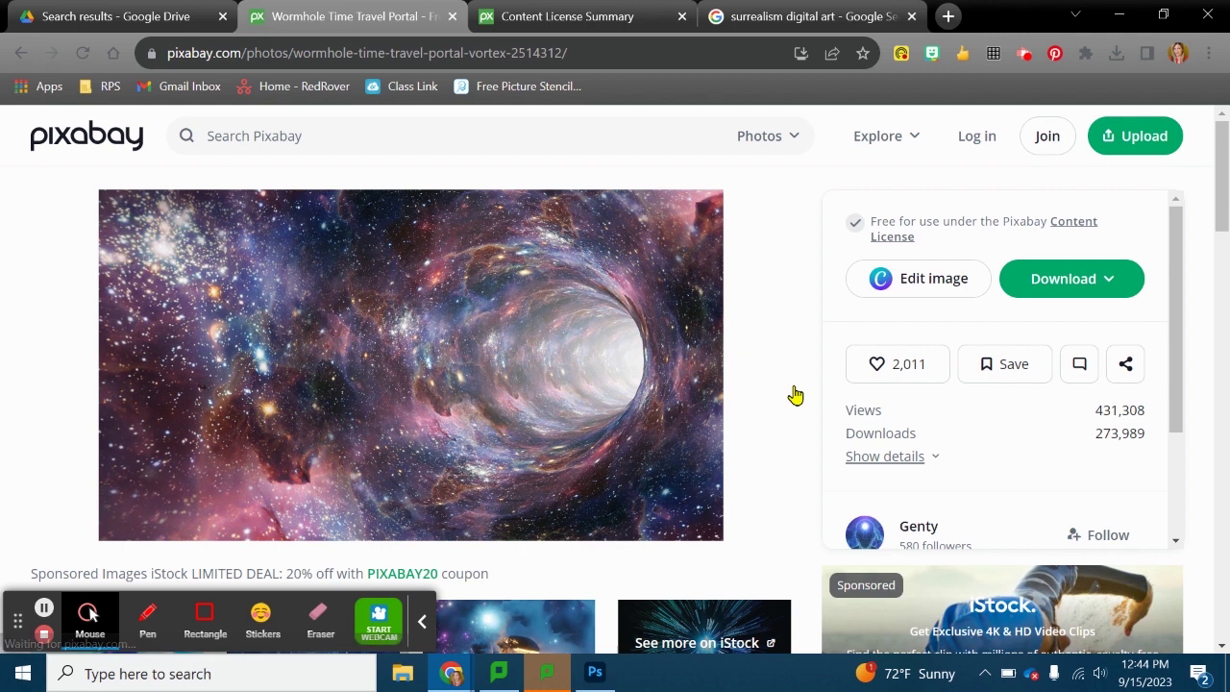
pyautogui.click(1034, 279)
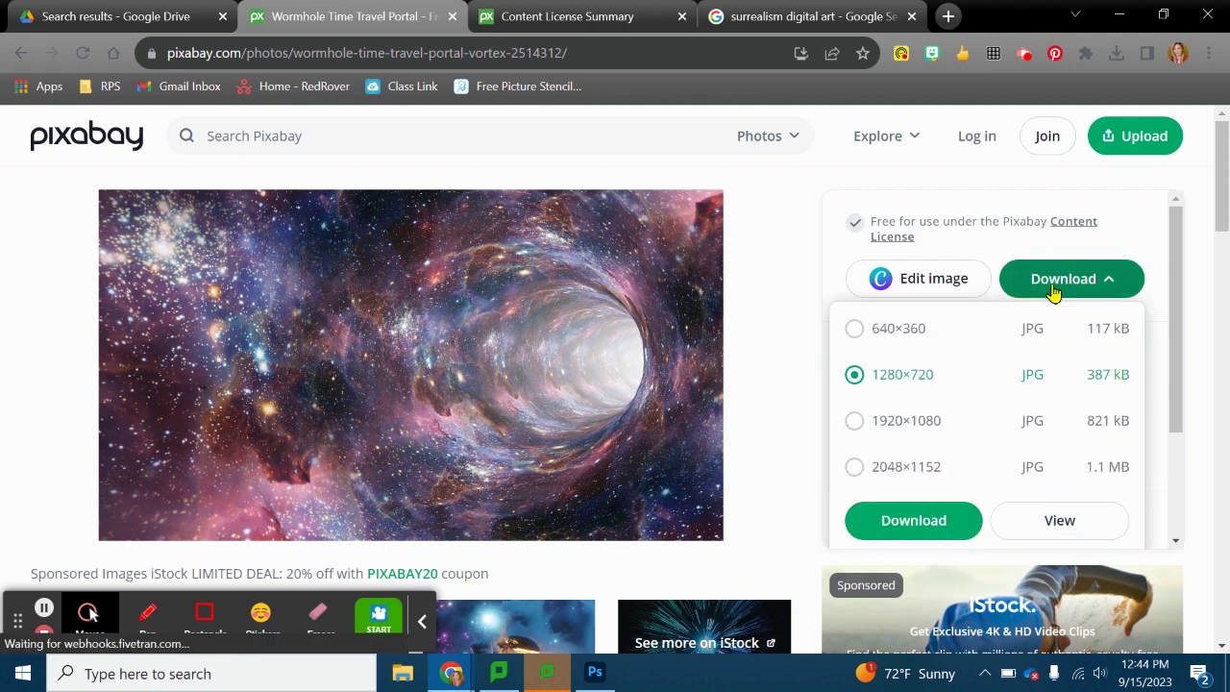
pyautogui.click(953, 535)
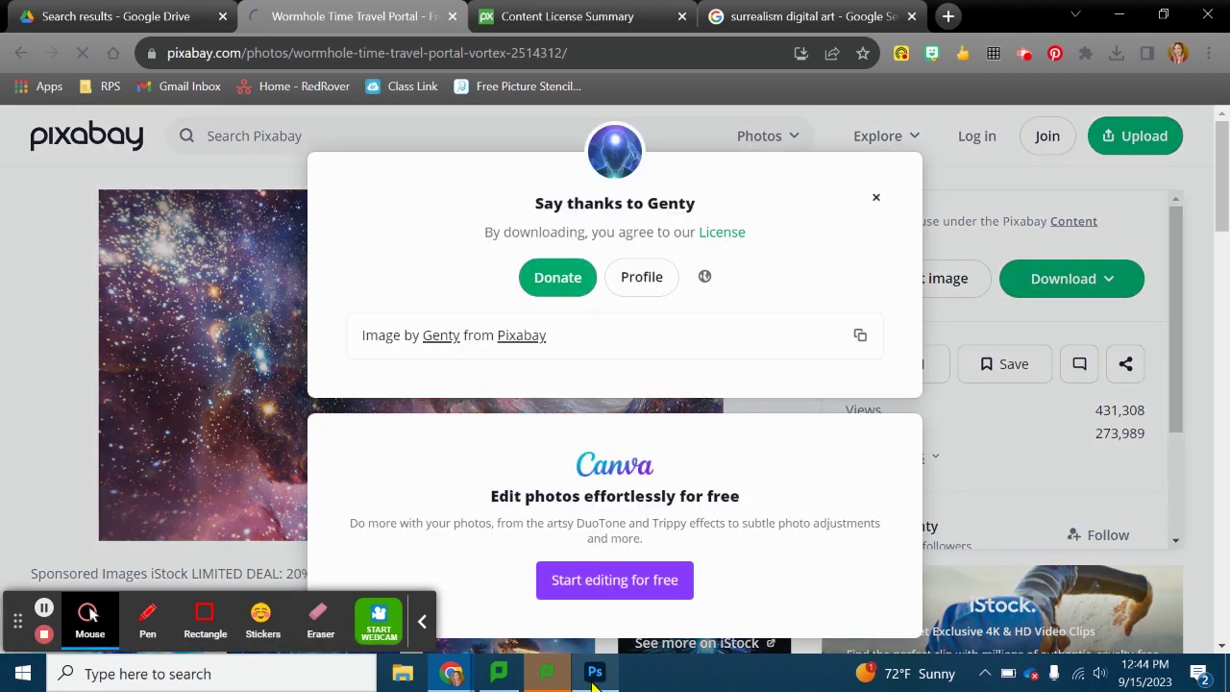
# Step: Switch to Photoshop, place the wormhole image as an embedded layer, and position it over the upper part of the composite
pyautogui.click(595, 673)
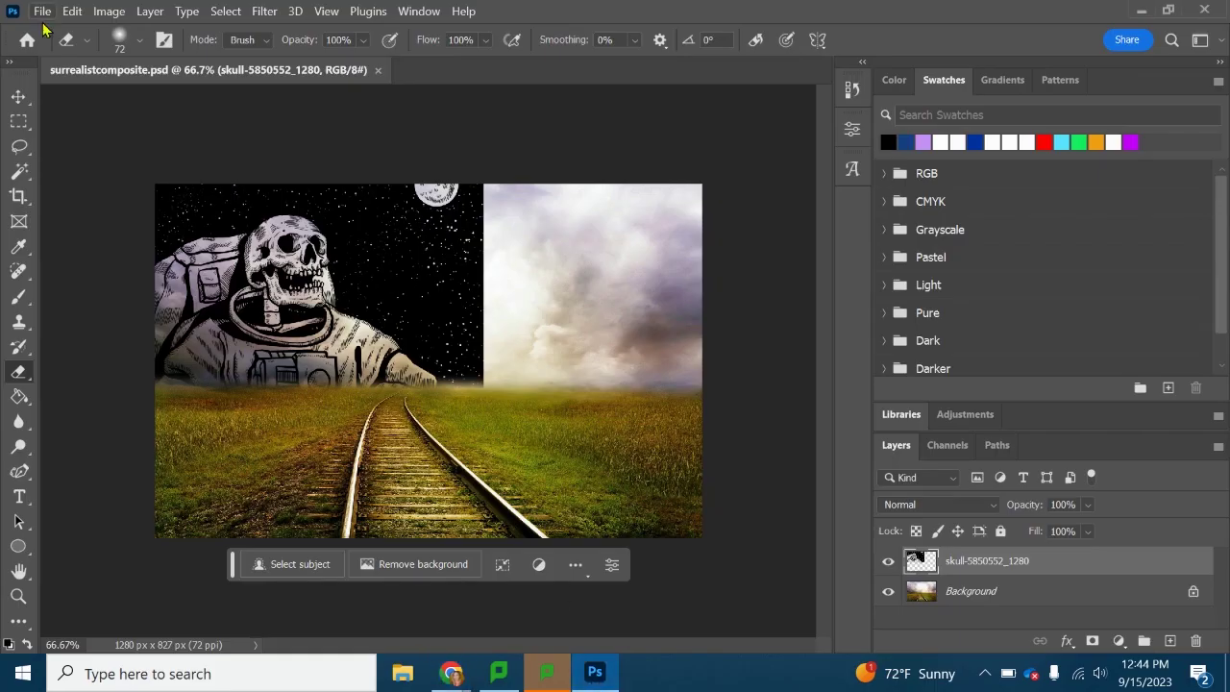
pyautogui.click(44, 12)
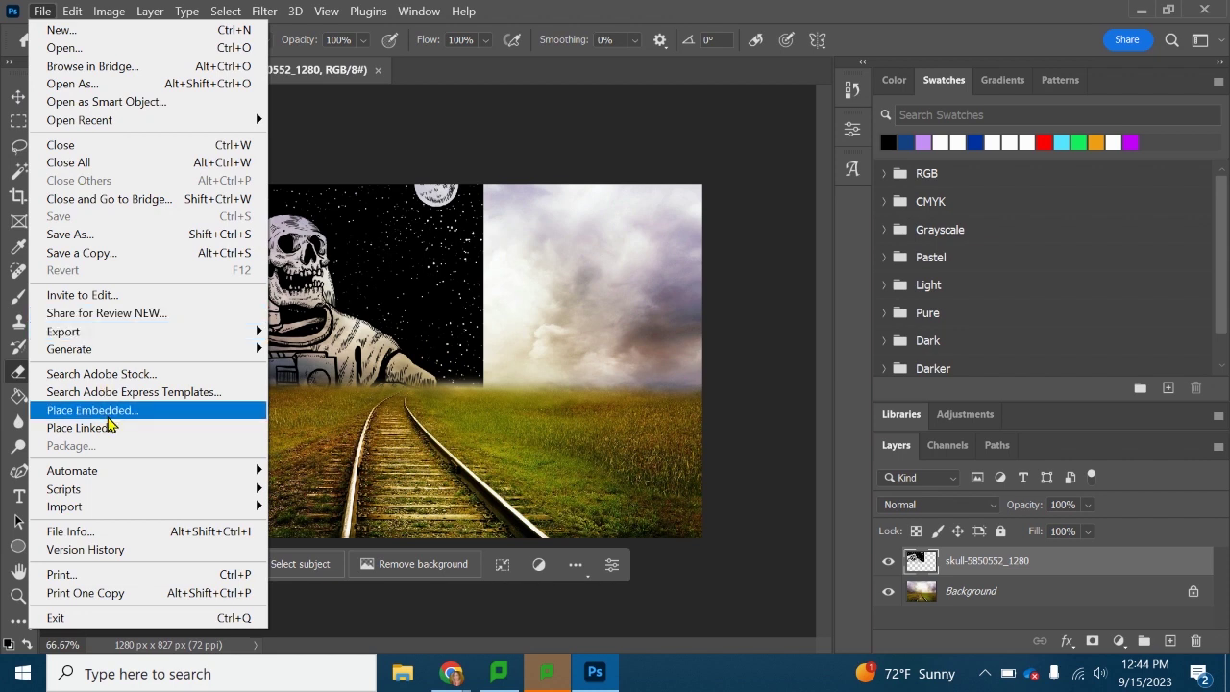
pyautogui.click(106, 414)
pyautogui.doubleClick(337, 193)
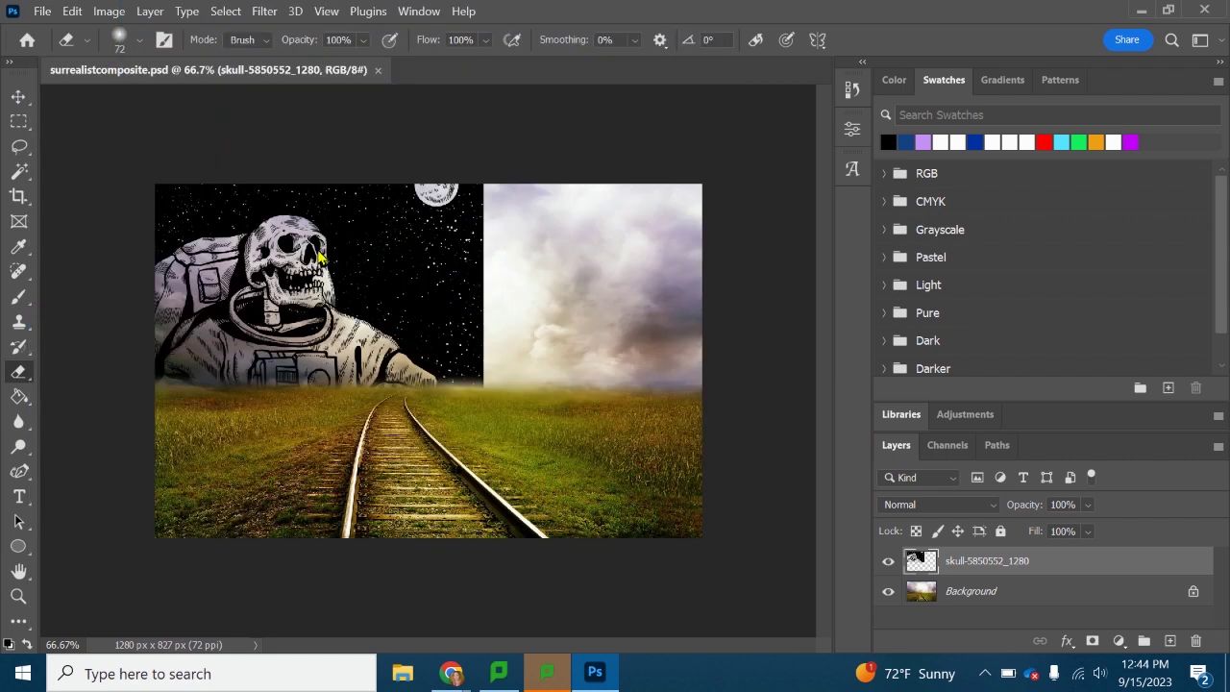
pyautogui.moveTo(528, 354); pyautogui.dragTo(526, 323)
pyautogui.press('Return')
pyautogui.press('e')
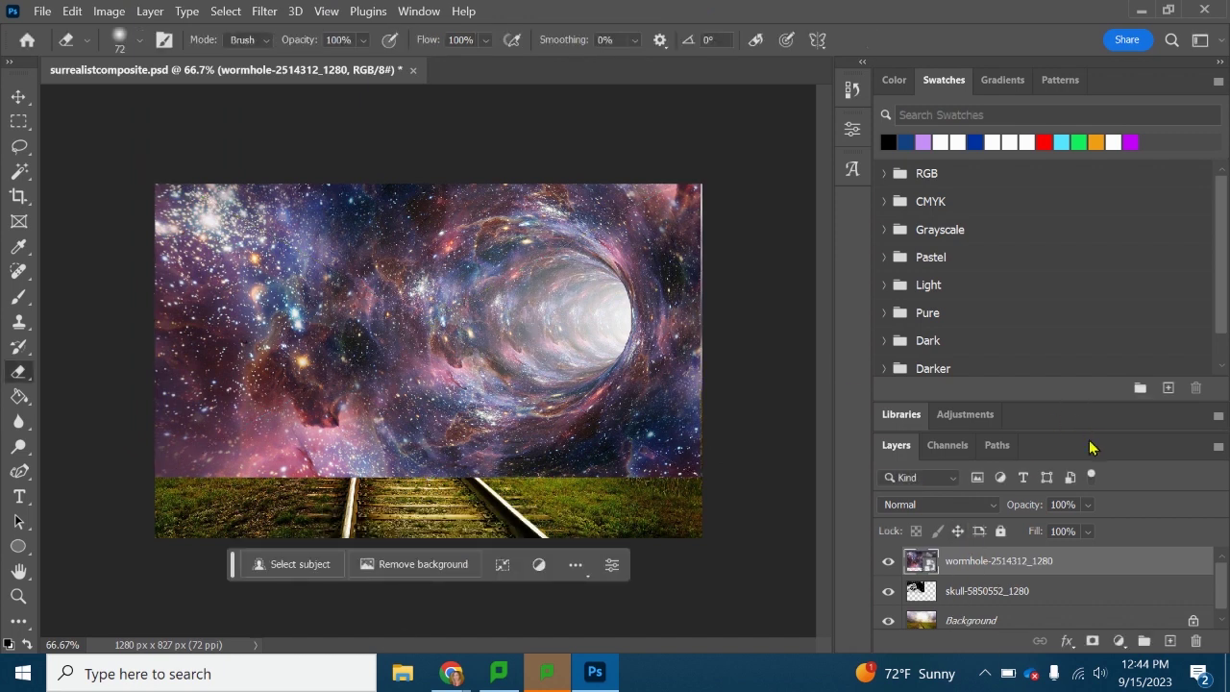
# Step: Enlarge the Layers panel to fit all three layers and select the Background layer
pyautogui.moveTo(1088, 402); pyautogui.dragTo(1091, 223)
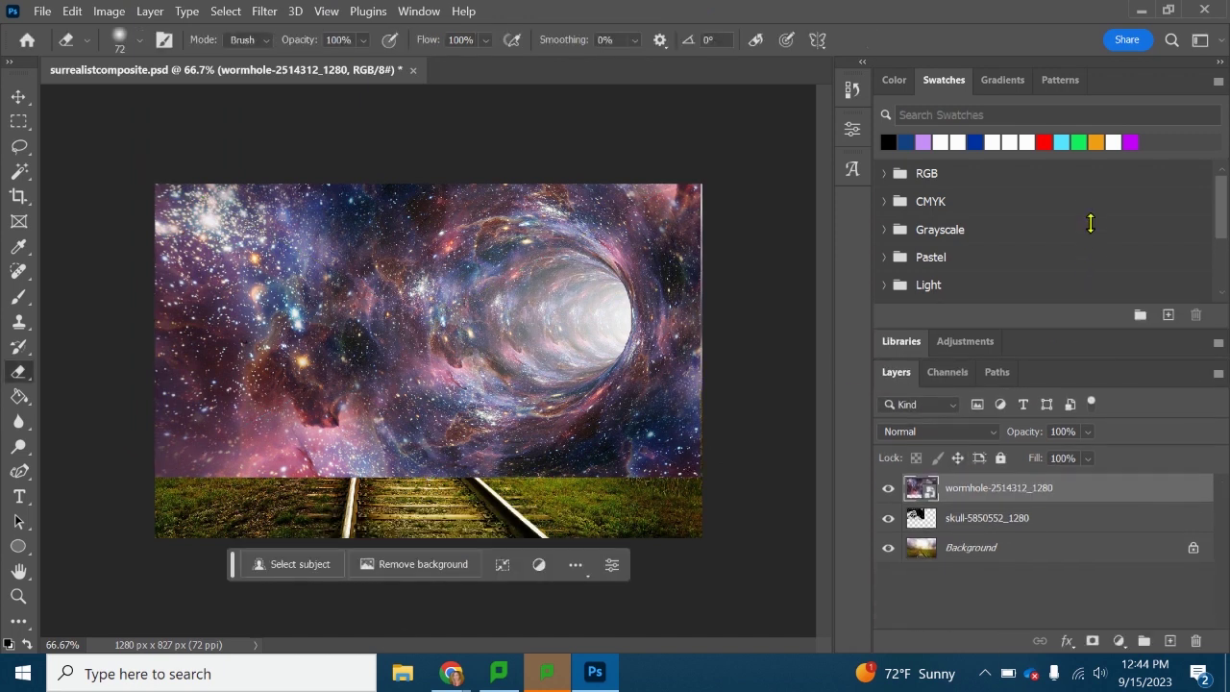
pyautogui.click(947, 519)
pyautogui.click(994, 546)
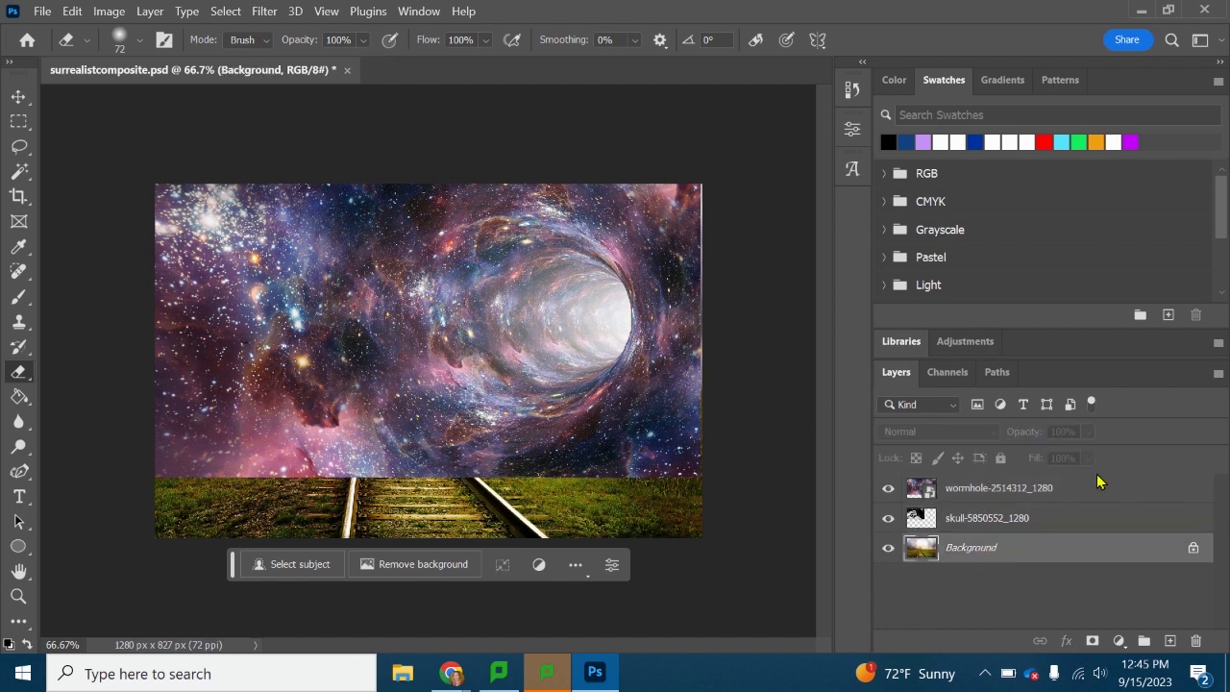
# Step: Scale up the wormhole layer with Free Transform so it covers the full canvas width
pyautogui.click(18, 97)
pyautogui.moveTo(631, 385); pyautogui.dragTo(626, 385)
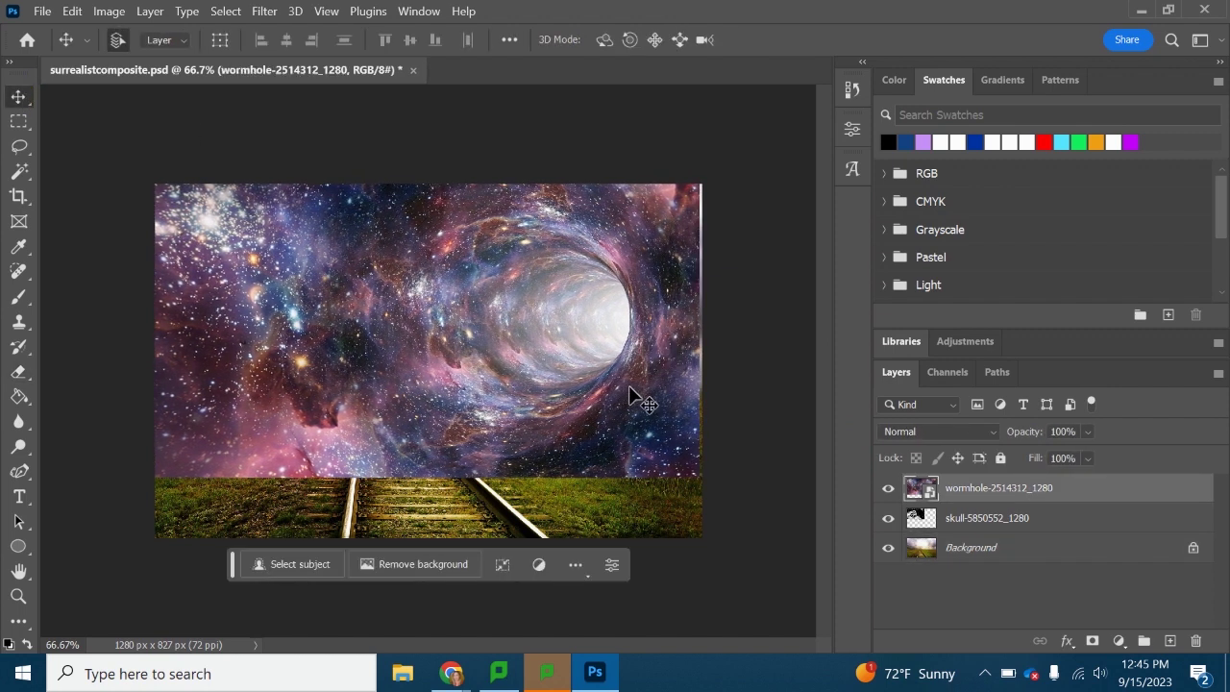
pyautogui.hotkey('ctrl', 't')
pyautogui.moveTo(705, 171); pyautogui.dragTo(728, 160)
pyautogui.press('Return')
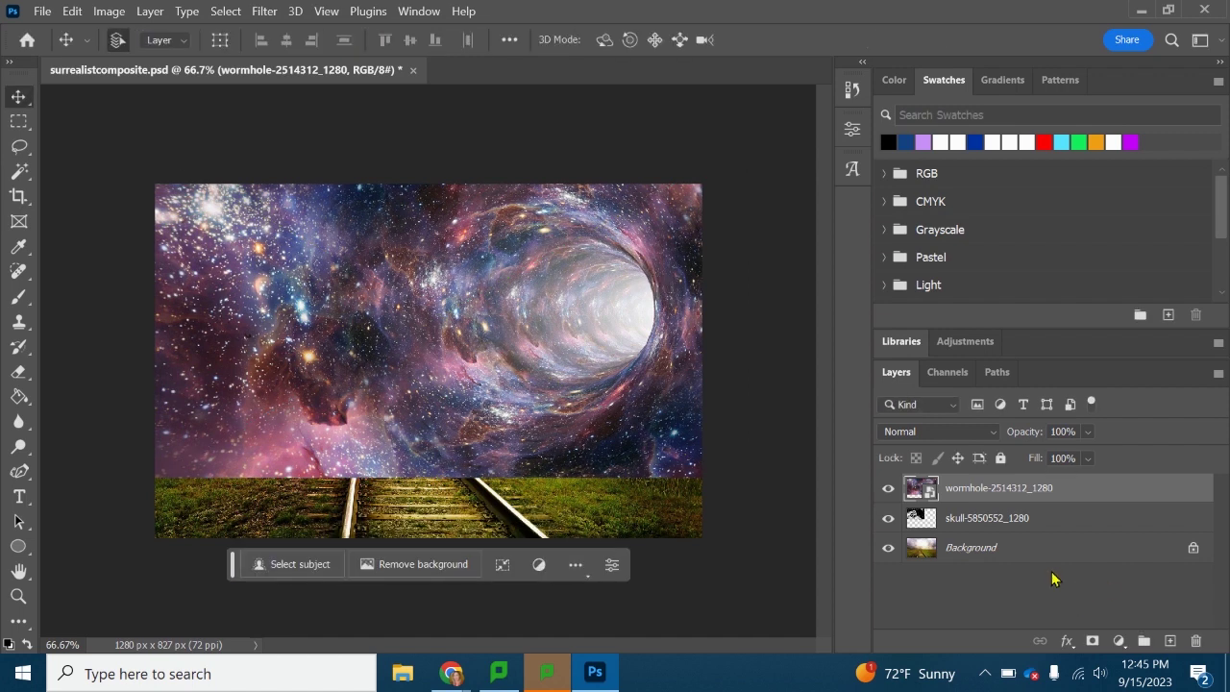
# Step: Unlock the railroad Background layer and move the wormhole layer beneath it to the bottom of the stack
pyautogui.click(1194, 551)
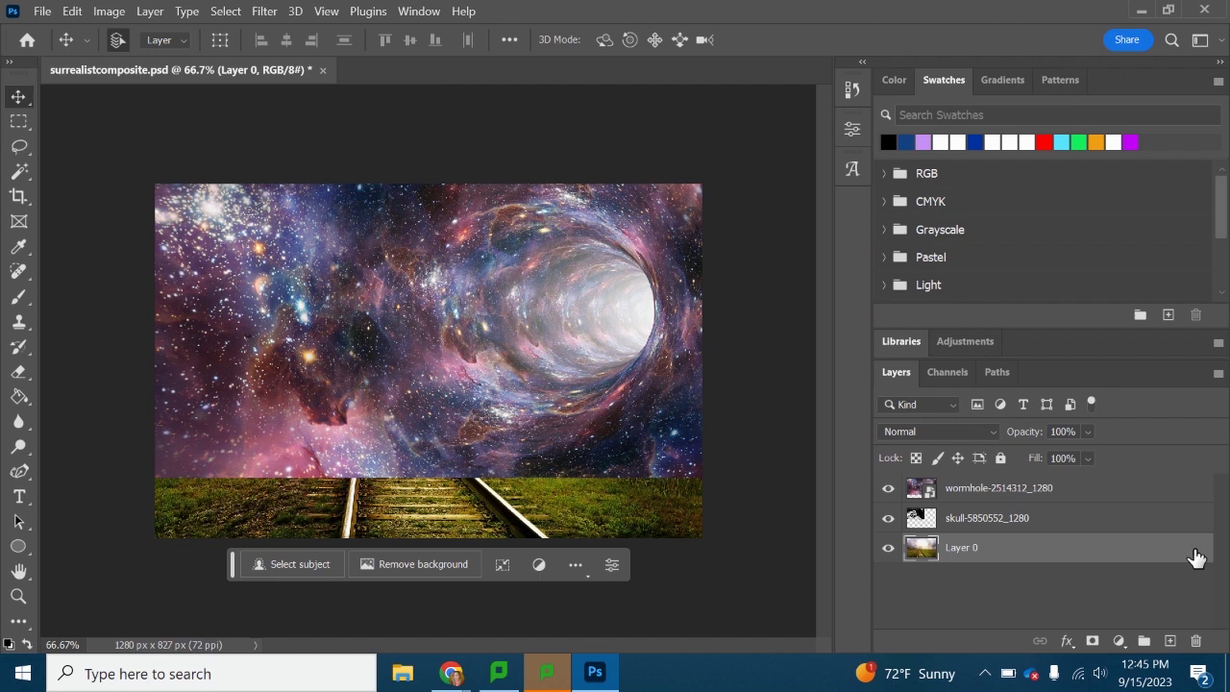
pyautogui.moveTo(947, 492); pyautogui.dragTo(978, 569)
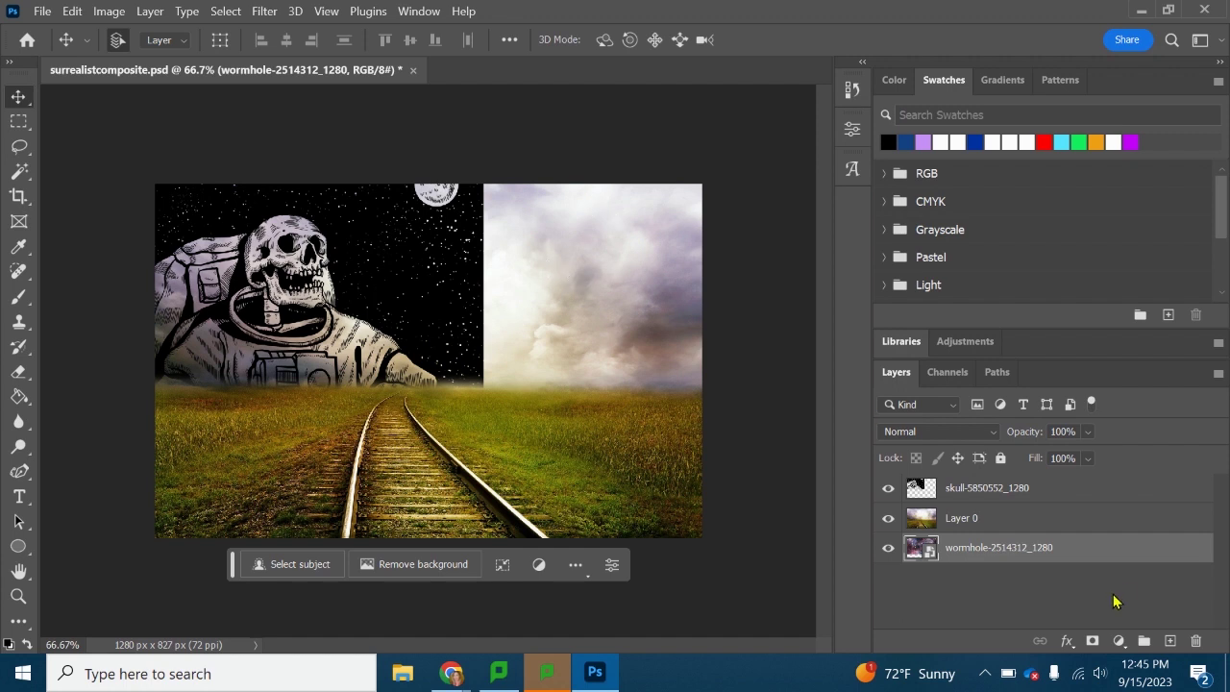
# Step: Erase areas of the cloudy sky on Layer 0 with the Magic Eraser to reveal the wormhole behind it
pyautogui.click(1007, 527)
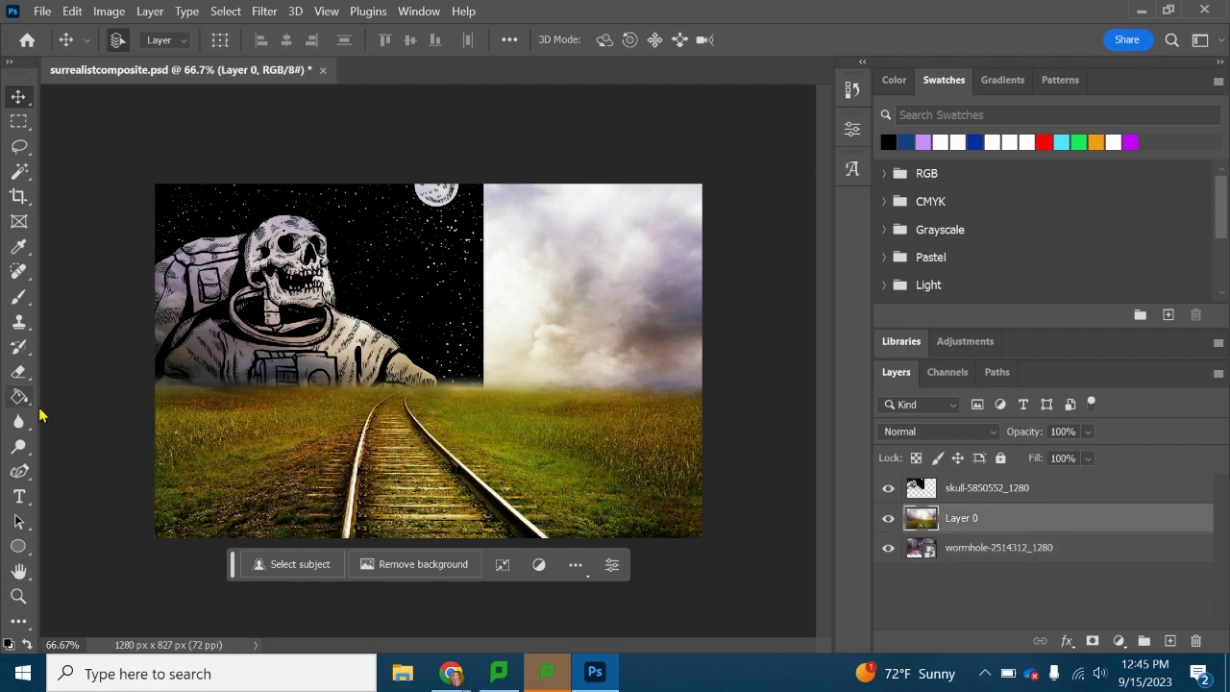
pyautogui.click(19, 377)
pyautogui.rightClick(19, 377)
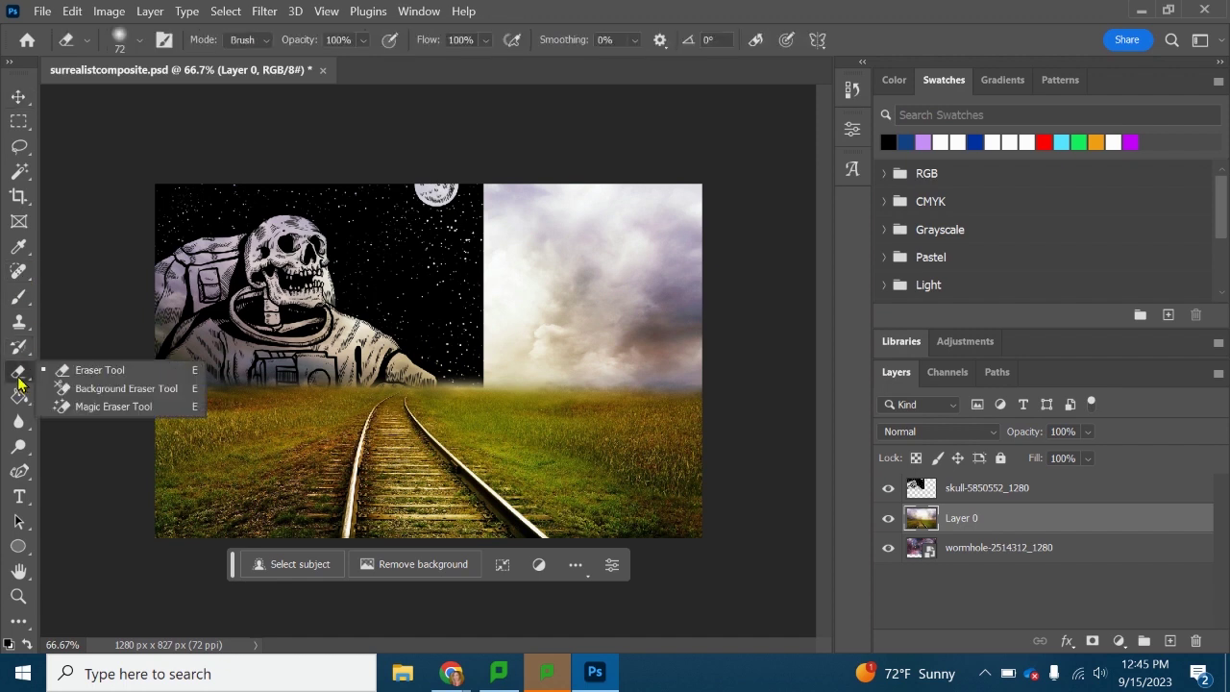
pyautogui.click(70, 409)
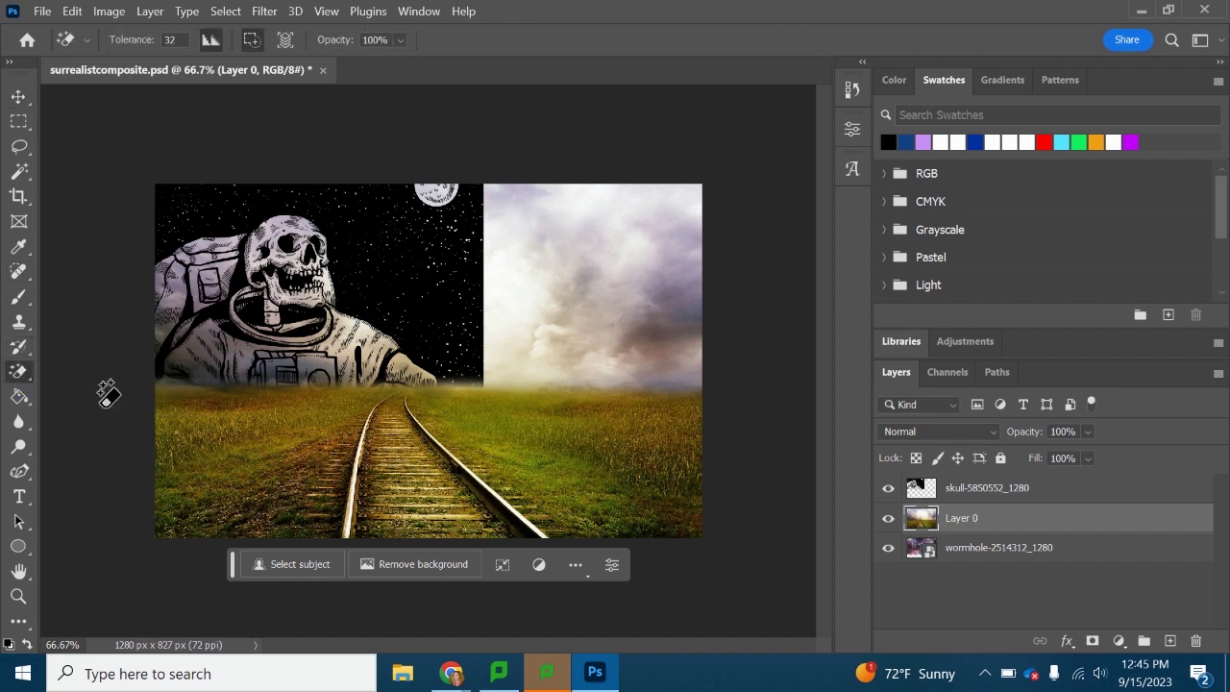
pyautogui.click(660, 245)
pyautogui.click(612, 321)
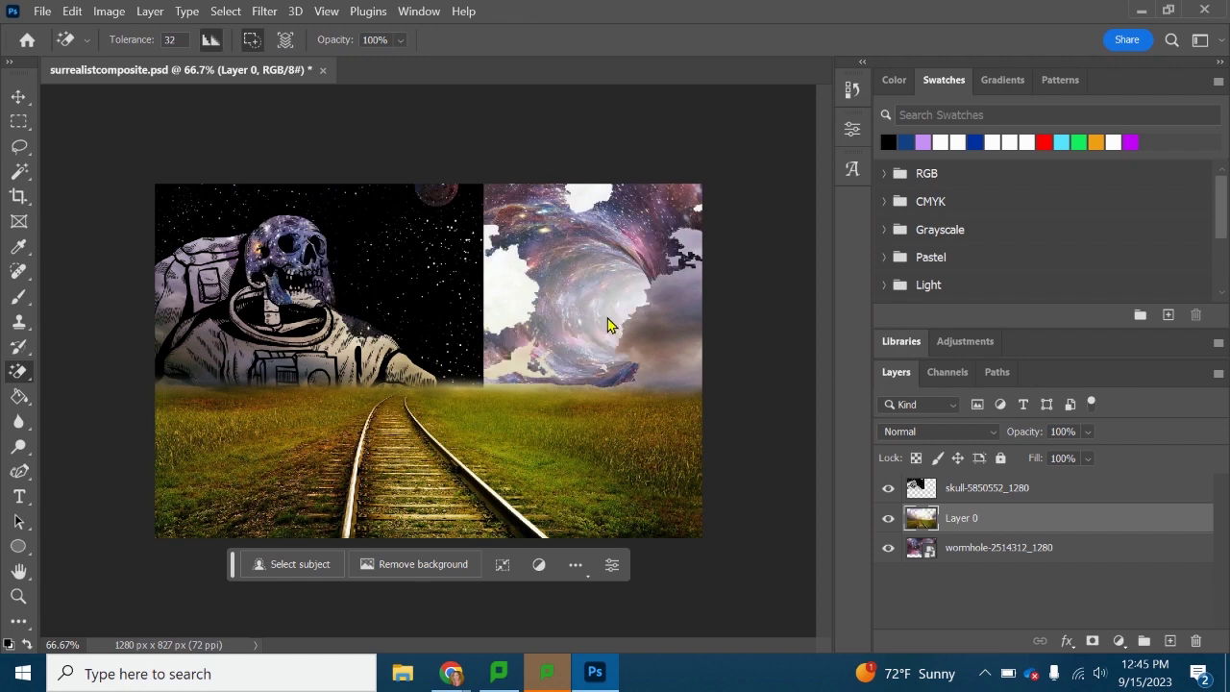
pyautogui.click(680, 306)
pyautogui.click(694, 268)
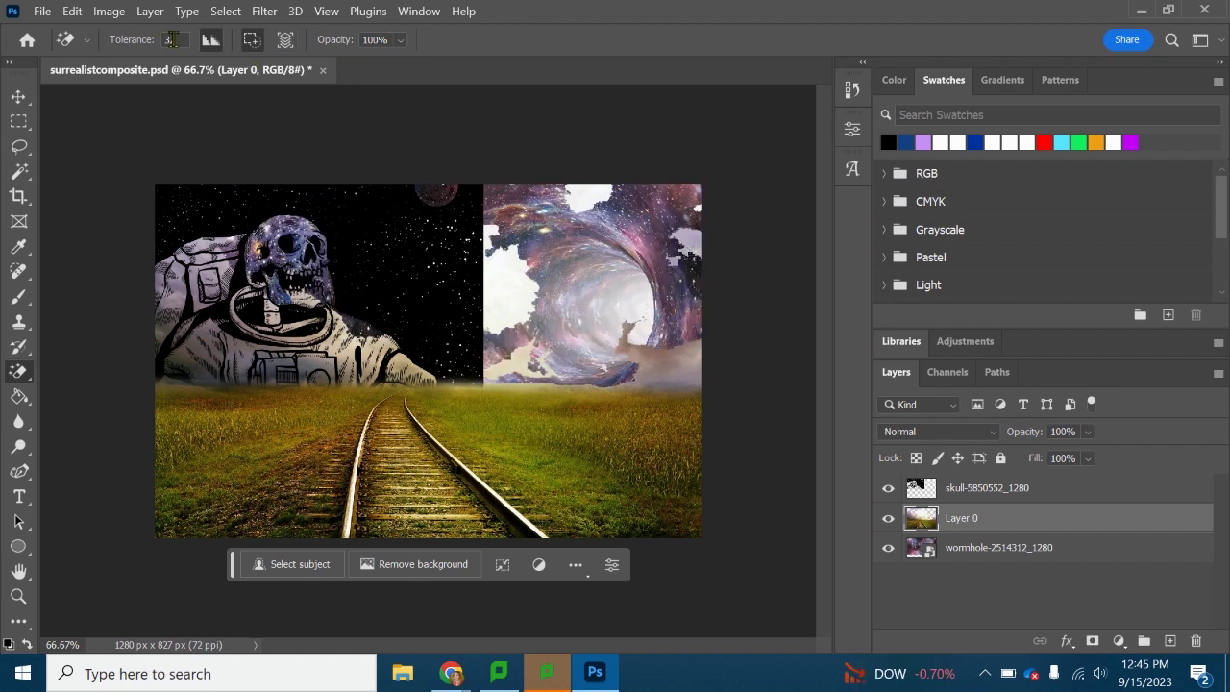
# Step: Undo all the Magic Eraser erasures made on Layer 0's cloudy sky
pyautogui.hotkey('ctrl', 'z')
pyautogui.hotkey('ctrl', 'z')
pyautogui.hotkey('ctrl', 'z')
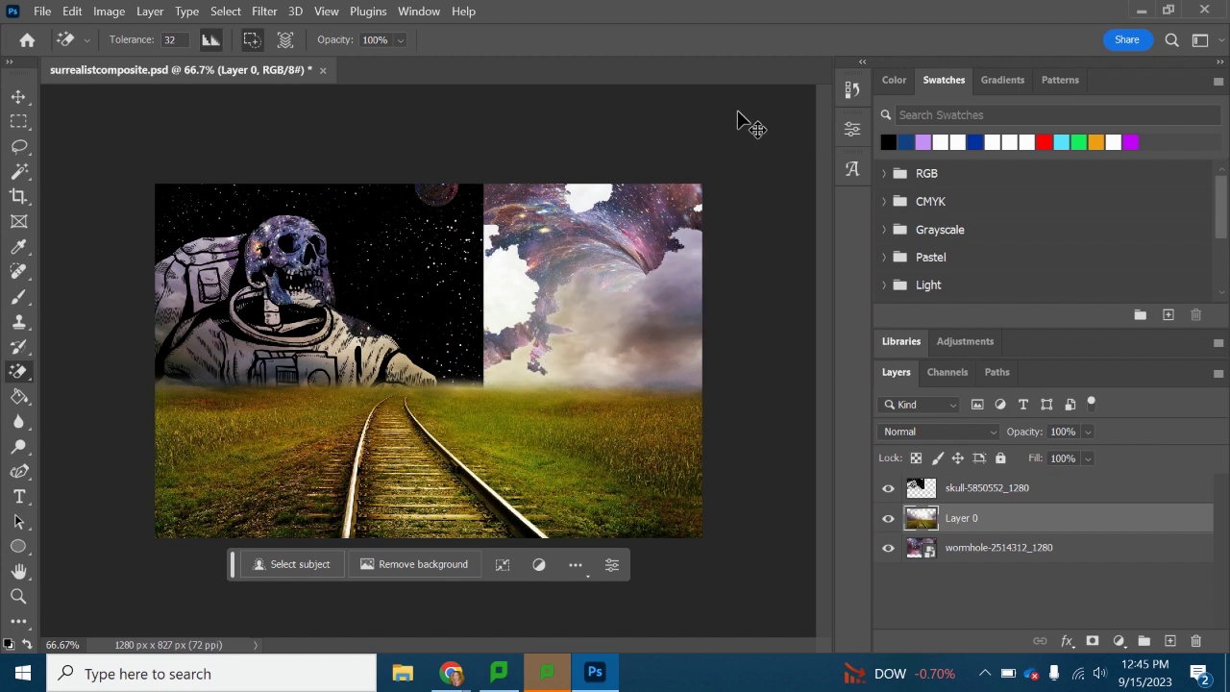
pyautogui.hotkey('ctrl', 'z')
pyautogui.hotkey('ctrl', 'z')
pyautogui.hotkey('ctrl', 'z')
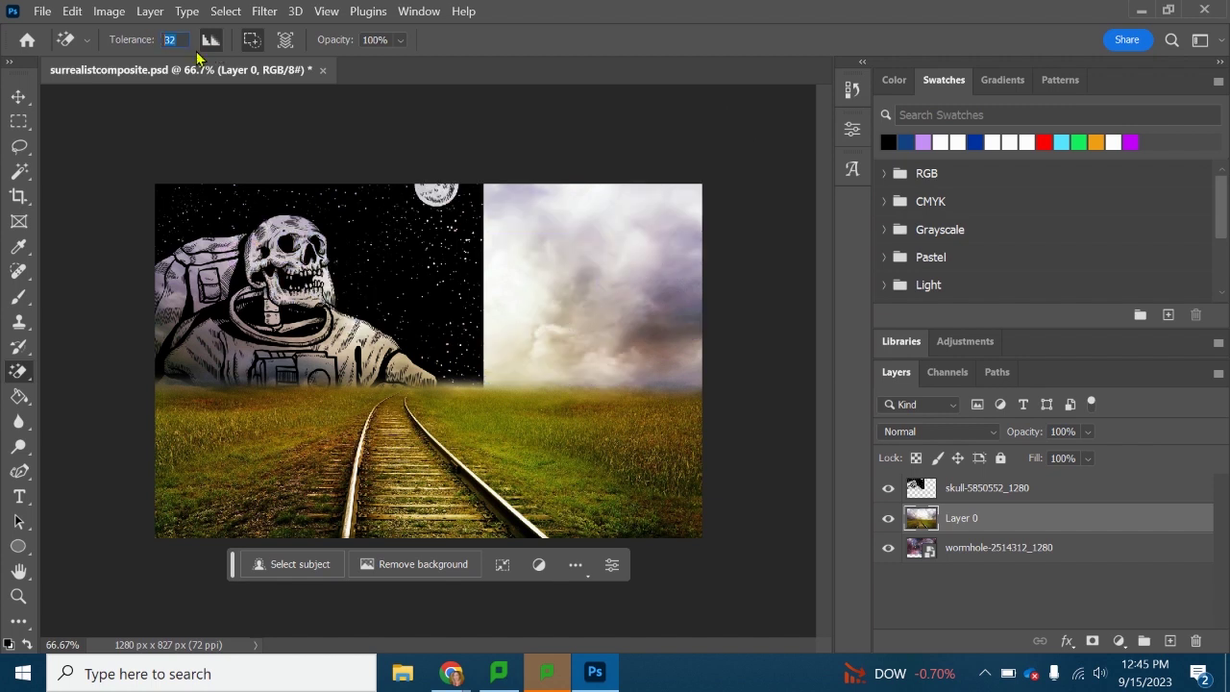
# Step: Set the Magic Eraser tolerance to 60 and erase Layer 0's cloudy sky beside the astronaut to reveal the wormhole
pyautogui.click(636, 257)
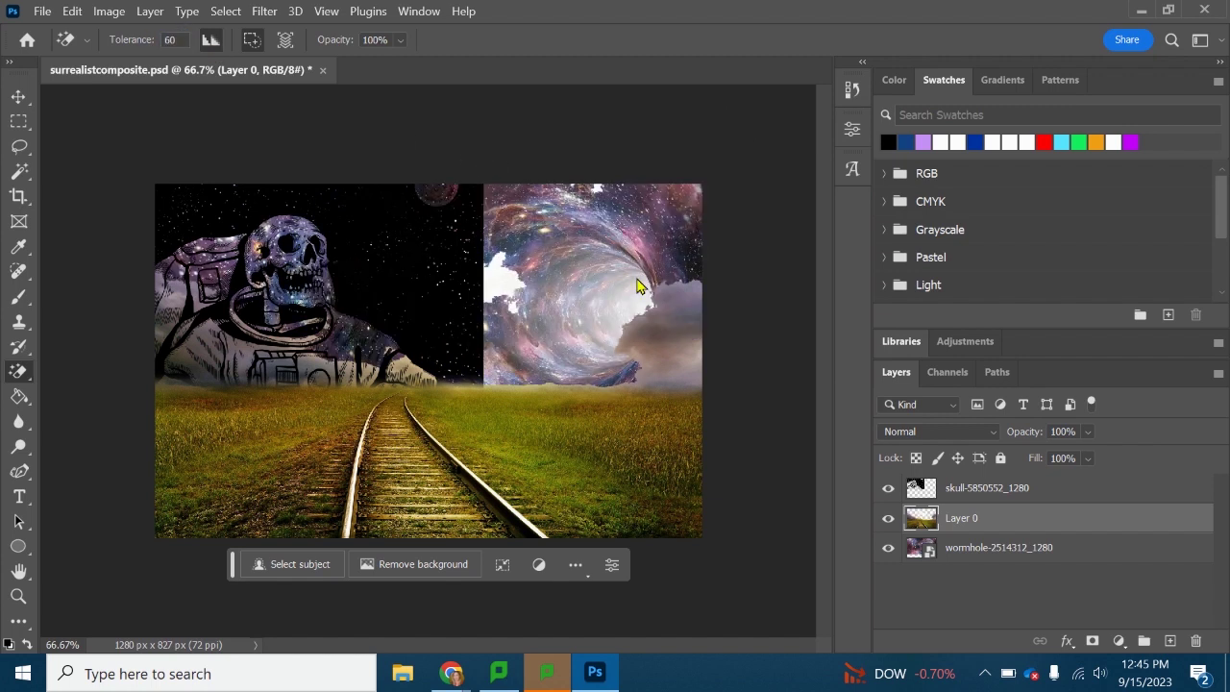
pyautogui.click(682, 336)
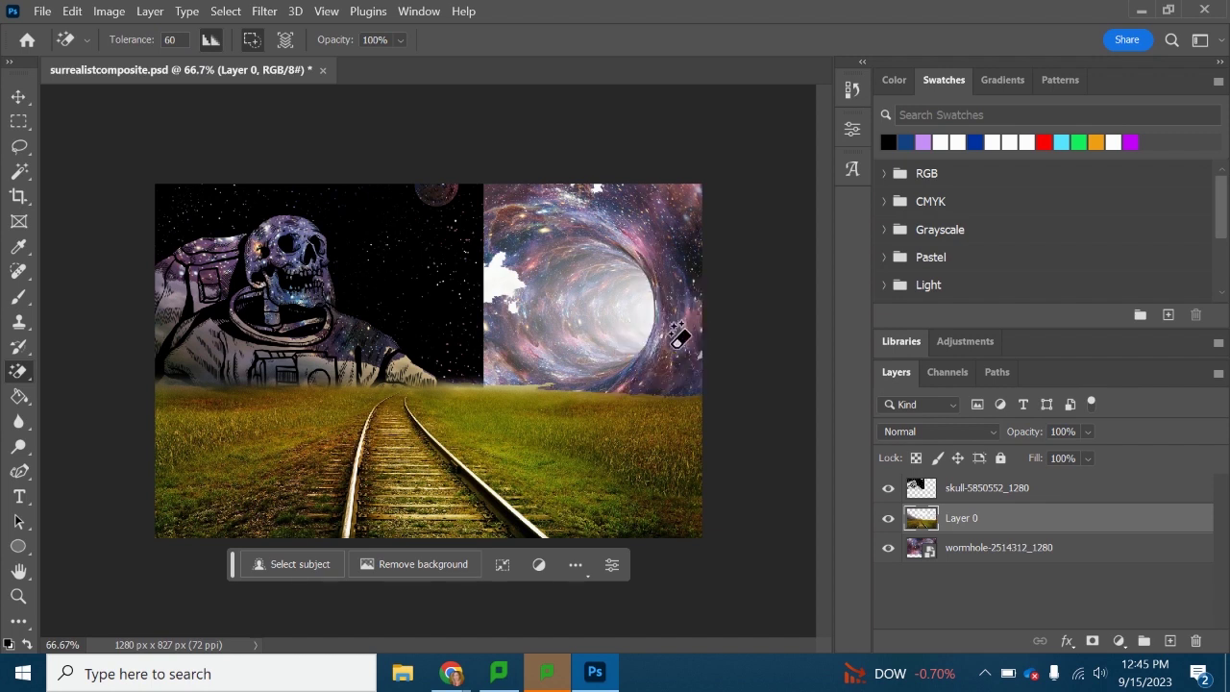
pyautogui.click(516, 275)
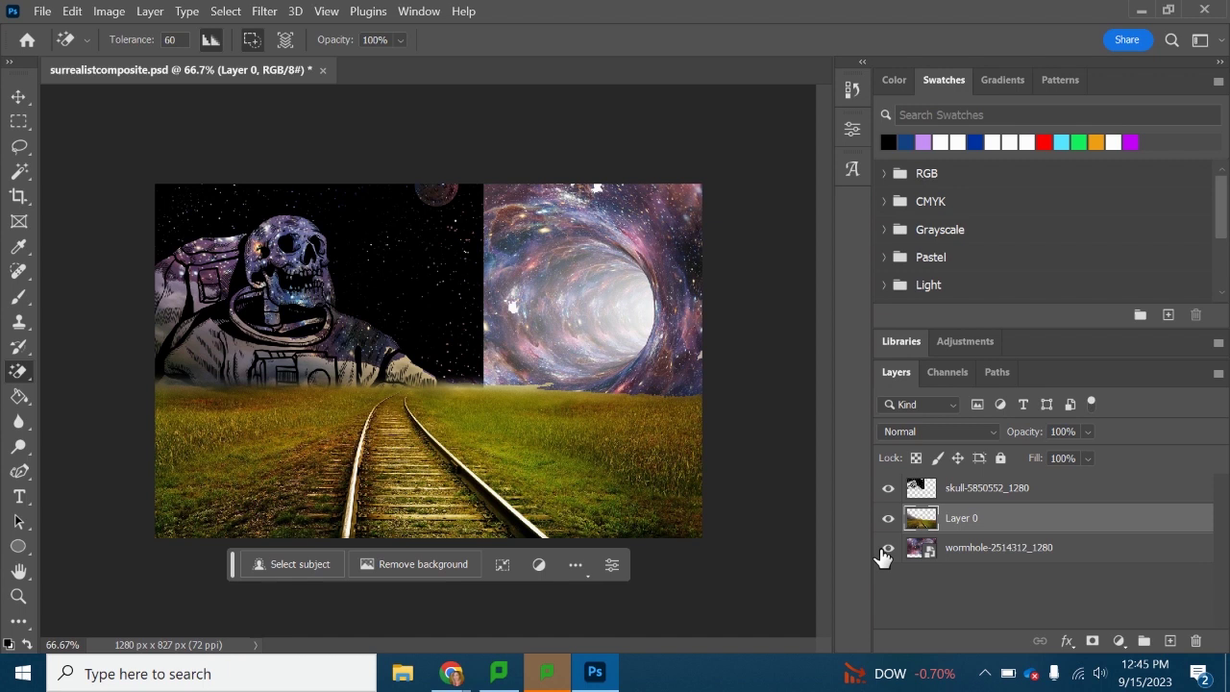
# Step: Hide the skull layer and erase the leftover white cloud patches in Layer 0's sky with the regular Eraser
pyautogui.click(889, 549)
pyautogui.click(889, 549)
pyautogui.click(887, 489)
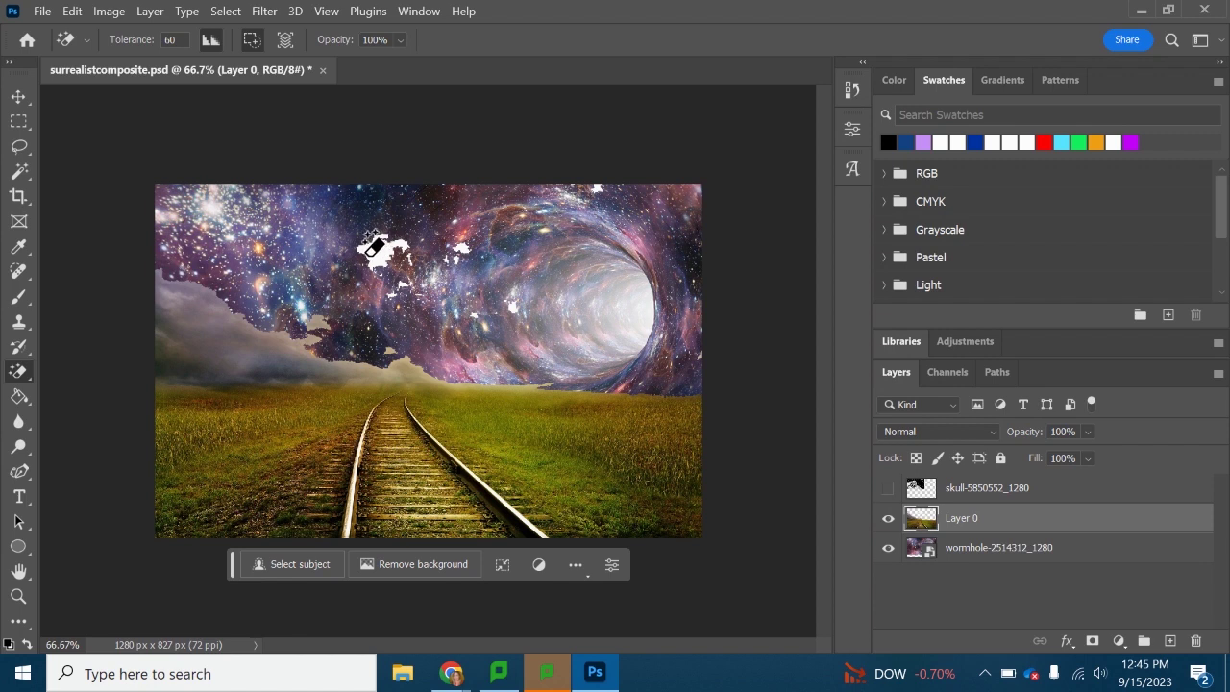
pyautogui.rightClick(19, 373)
pyautogui.click(91, 369)
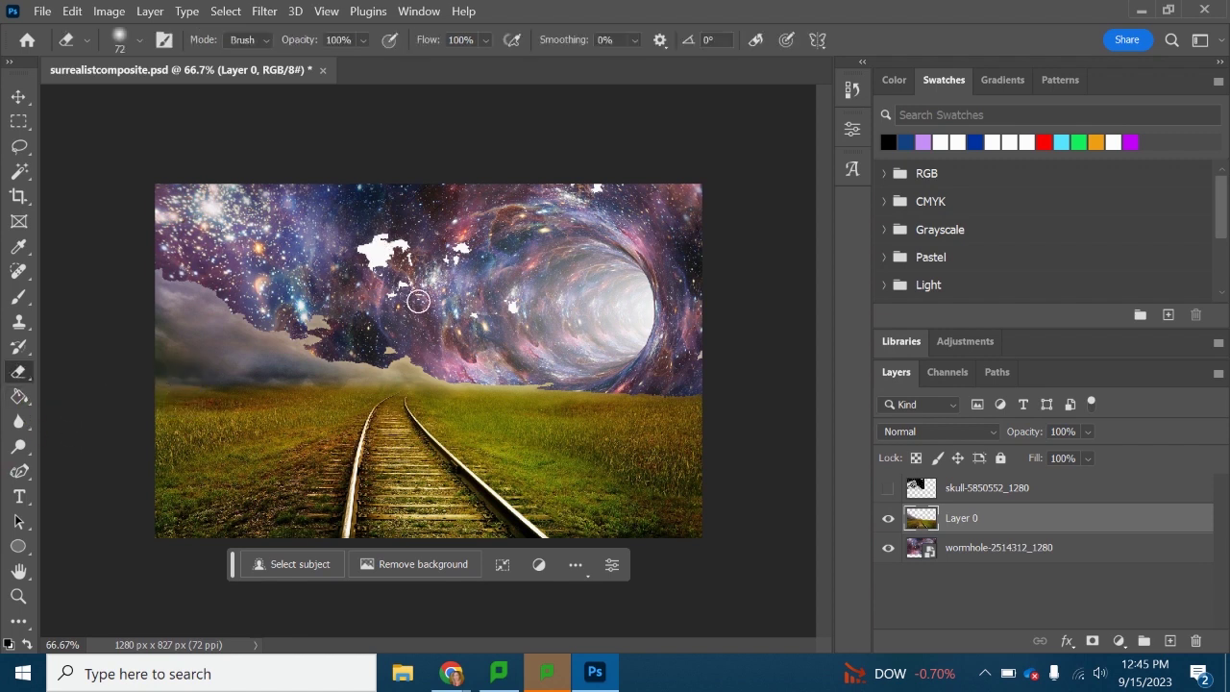
pyautogui.moveTo(351, 239)
pyautogui.mouseDown()
pyautogui.moveTo(390, 281)
pyautogui.moveTo(396, 298)
pyautogui.moveTo(481, 239)
pyautogui.moveTo(427, 273)
pyautogui.moveTo(497, 316)
pyautogui.mouseUp()
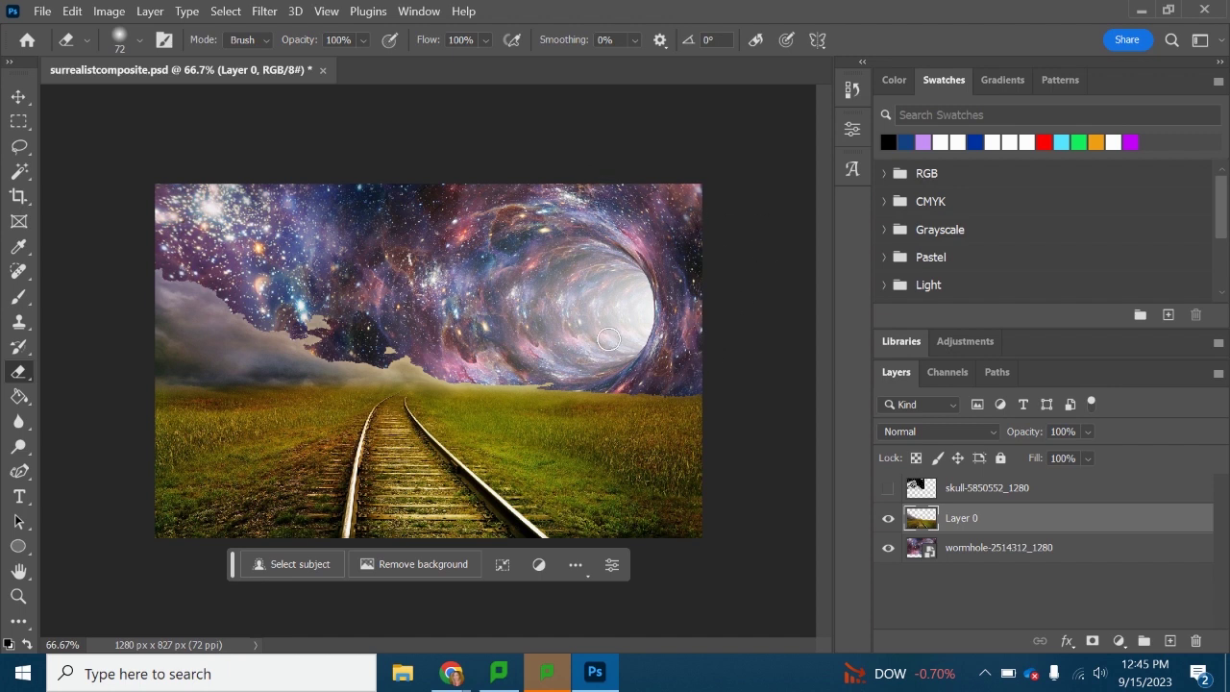
# Step: Erase the grey cloud bank and beige cloud remnants above the horizon on Layer 0 with the Magic Eraser
pyautogui.rightClick(18, 370)
pyautogui.click(124, 406)
pyautogui.click(231, 313)
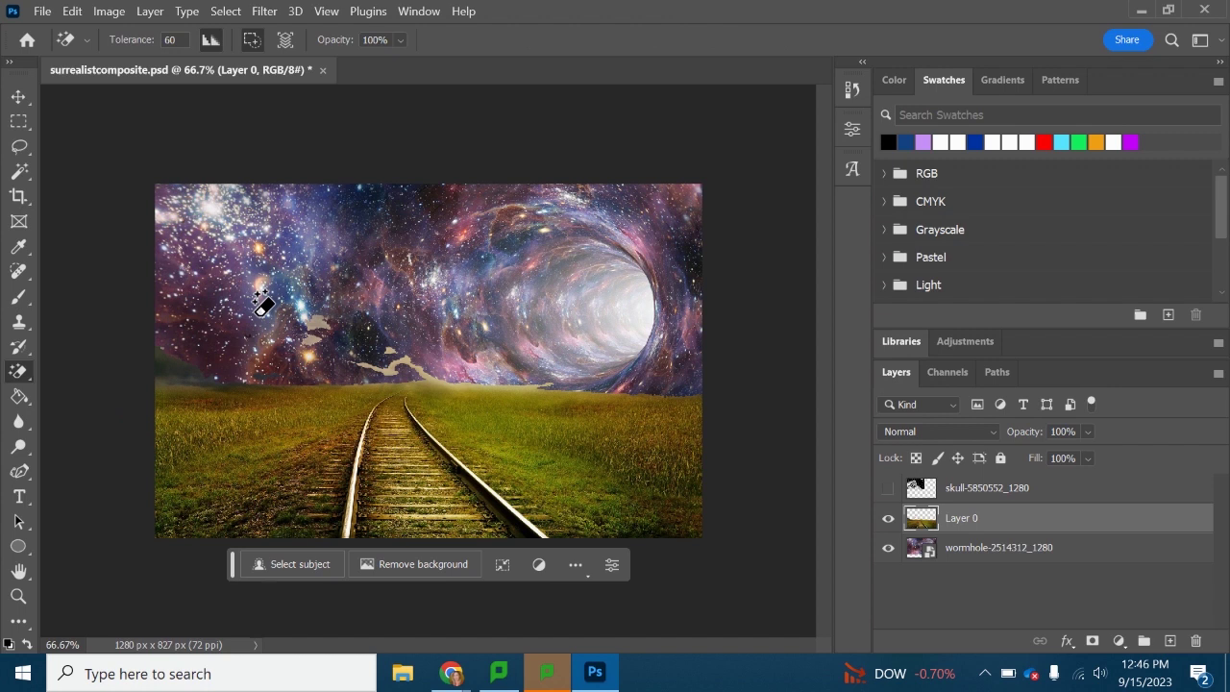
pyautogui.click(319, 320)
pyautogui.click(414, 357)
# Step: Undo the last erase at the horizon's left end, then erase that dark cloud again with Magic Eraser tolerance 30
pyautogui.click(177, 350)
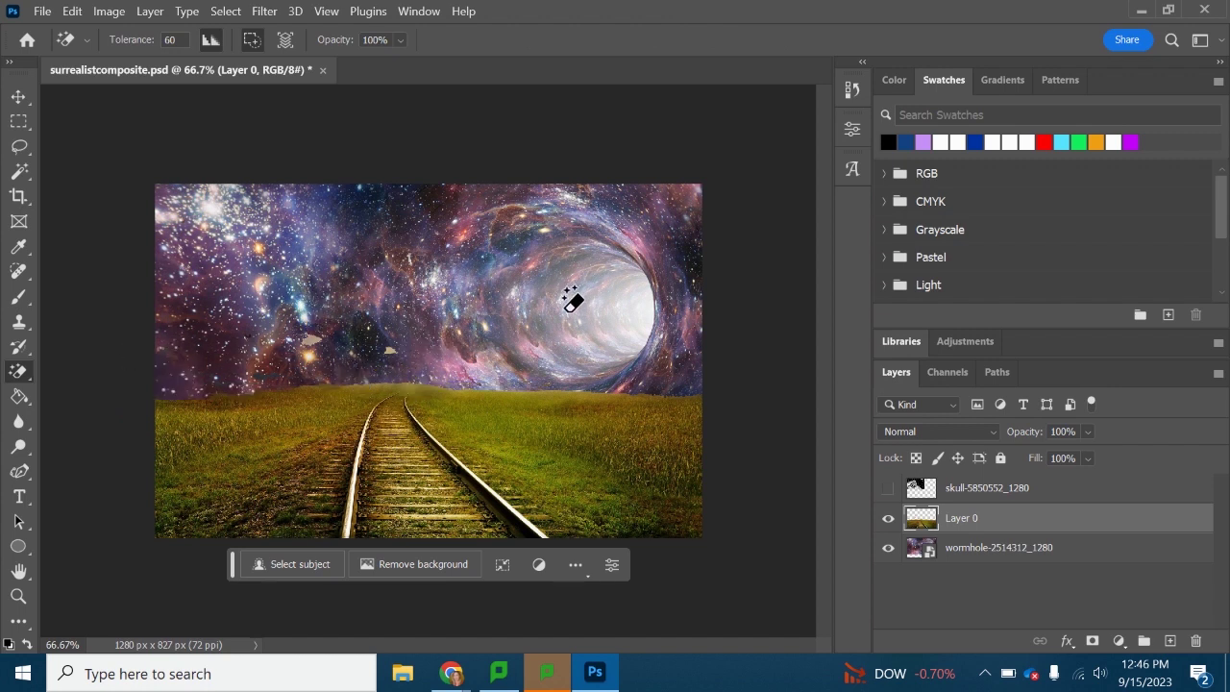
pyautogui.hotkey('ctrl', 'z')
pyautogui.write('30')
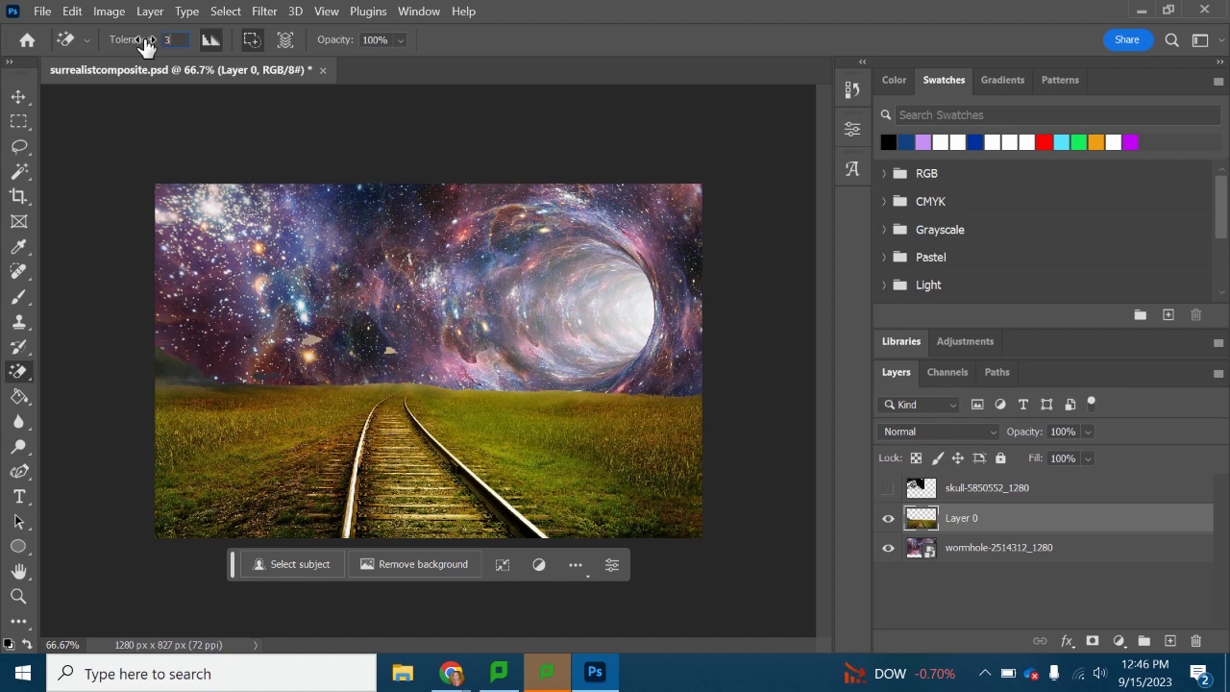
pyautogui.click(179, 352)
# Step: Erase the remaining small cloud specks above the horizon with the regular Eraser and show the skull layer again
pyautogui.rightClick(19, 371)
pyautogui.click(77, 370)
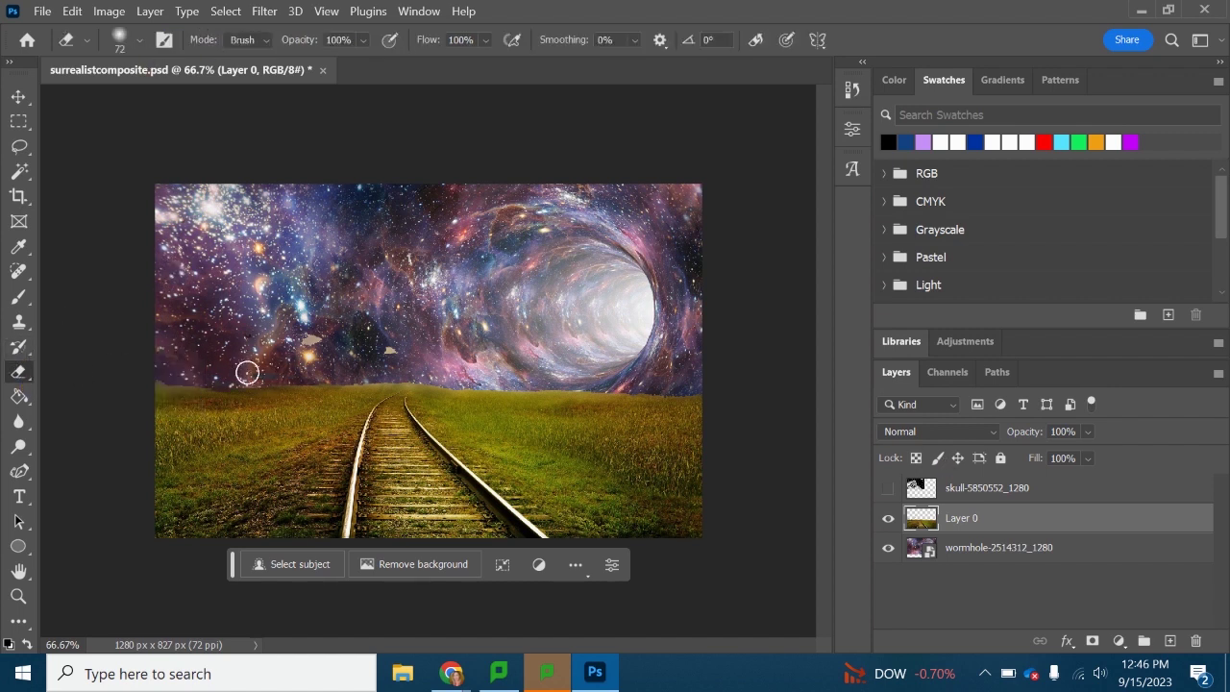
pyautogui.moveTo(260, 339); pyautogui.dragTo(414, 341)
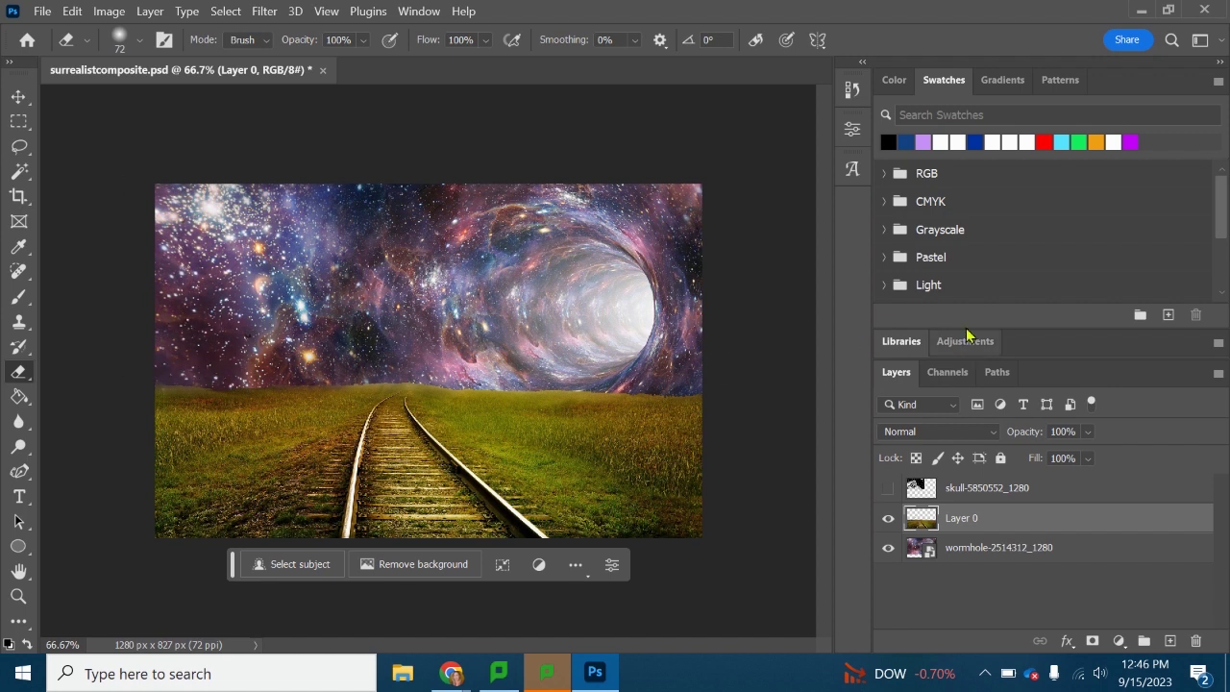
pyautogui.click(889, 488)
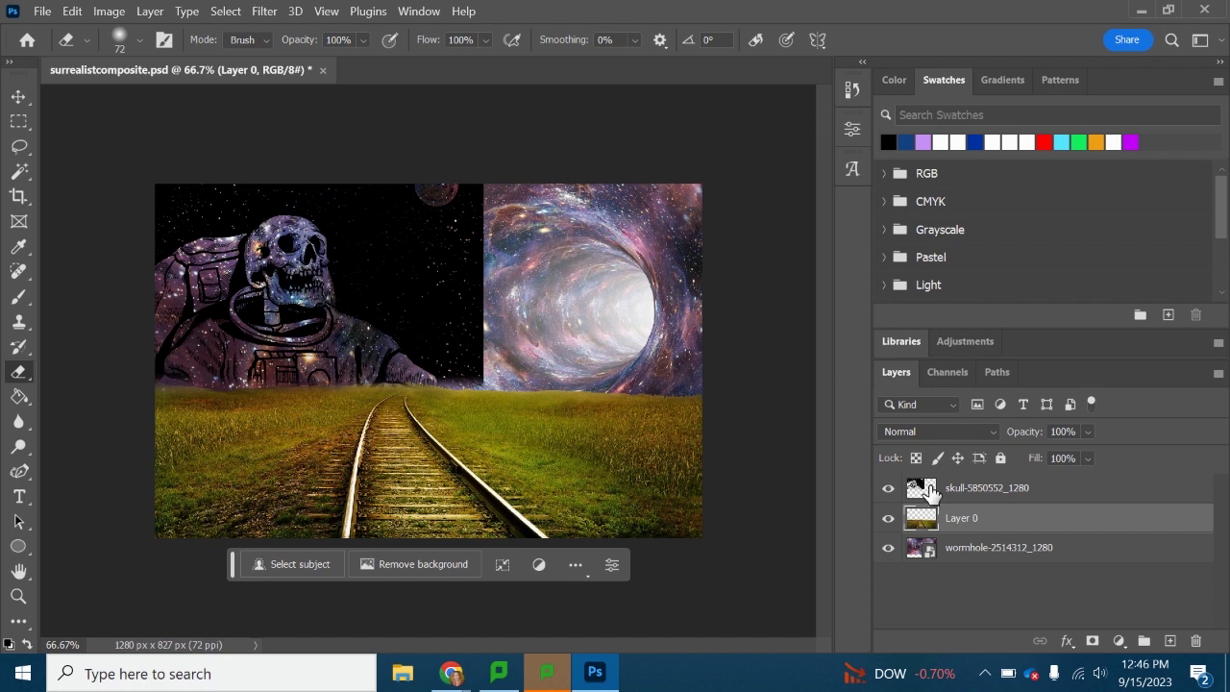
# Step: On the skull layer, use the Clone Stamp at size 42 to extend the starry black sky past its hard right edge
pyautogui.click(930, 491)
pyautogui.click(20, 322)
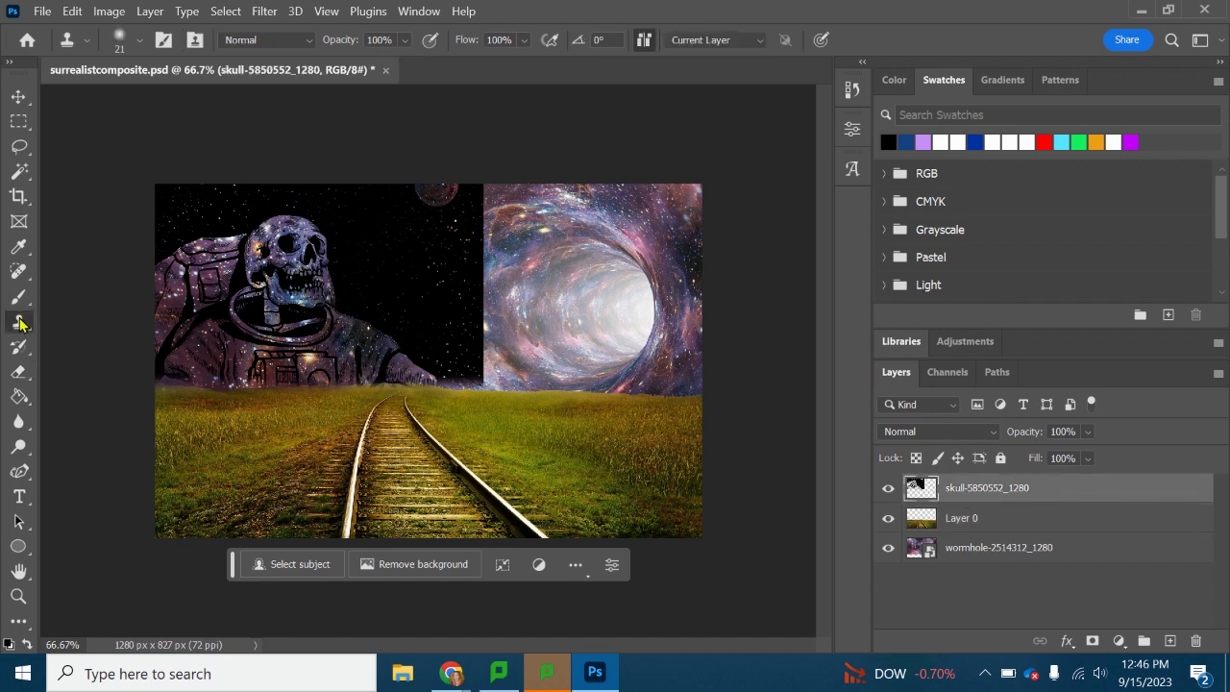
pyautogui.click(136, 43)
pyautogui.moveTo(481, 257)
pyautogui.mouseDown()
pyautogui.moveTo(503, 255)
pyautogui.moveTo(486, 187)
pyautogui.mouseUp()
pyautogui.moveTo(479, 232)
pyautogui.mouseDown()
pyautogui.moveTo(486, 330)
pyautogui.moveTo(531, 370)
pyautogui.mouseUp()
pyautogui.moveTo(494, 306)
pyautogui.mouseDown()
pyautogui.moveTo(510, 310)
pyautogui.moveTo(507, 325)
pyautogui.mouseUp()
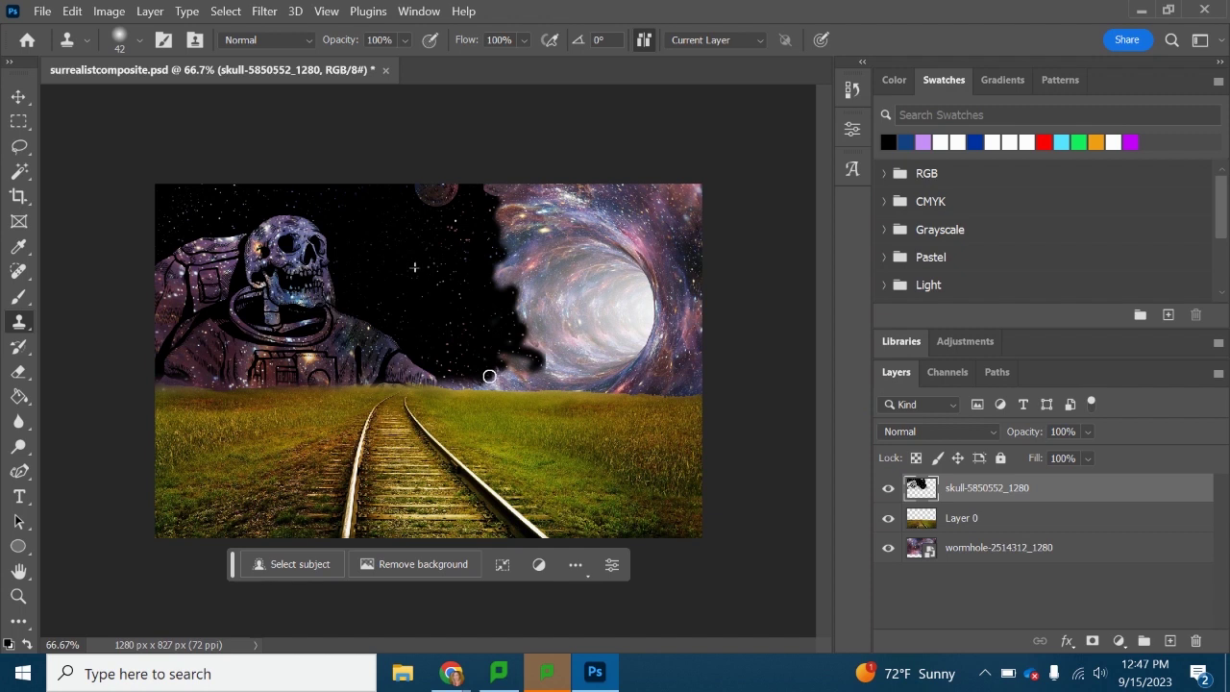
# Step: Clone the starry black sky into the gaps along the horizon and outward over the wormhole's left side
pyautogui.moveTo(492, 379); pyautogui.dragTo(468, 380)
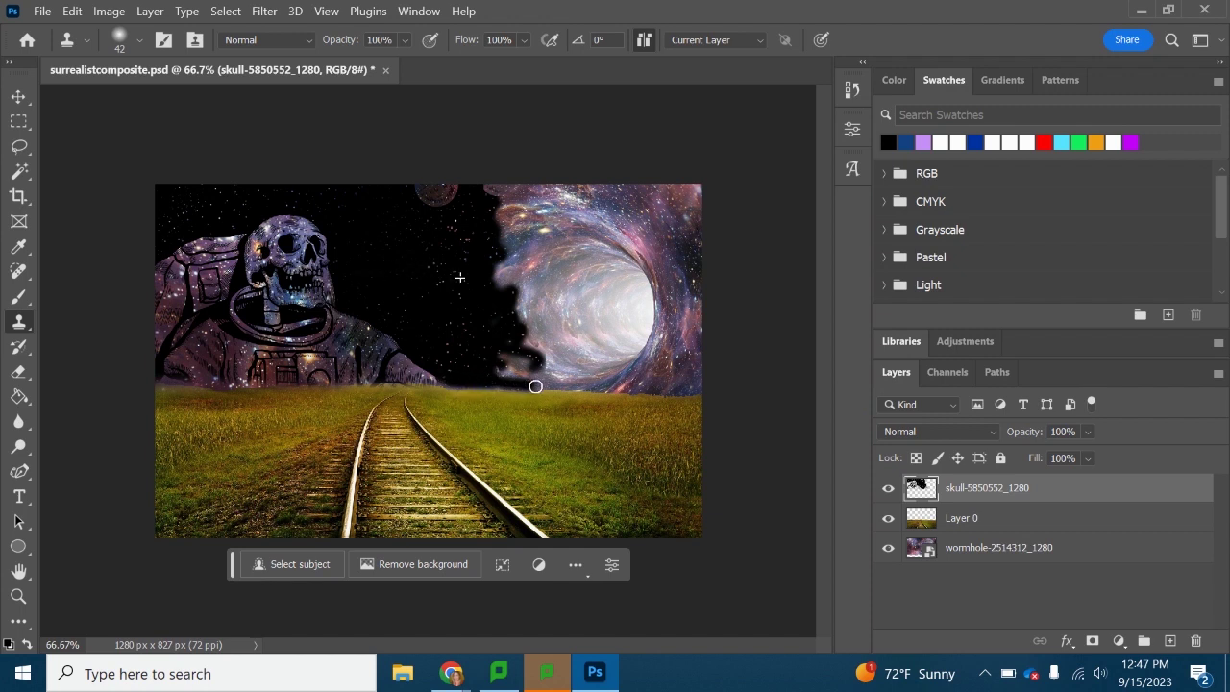
pyautogui.moveTo(499, 379)
pyautogui.mouseDown()
pyautogui.moveTo(523, 376)
pyautogui.moveTo(500, 359)
pyautogui.mouseUp()
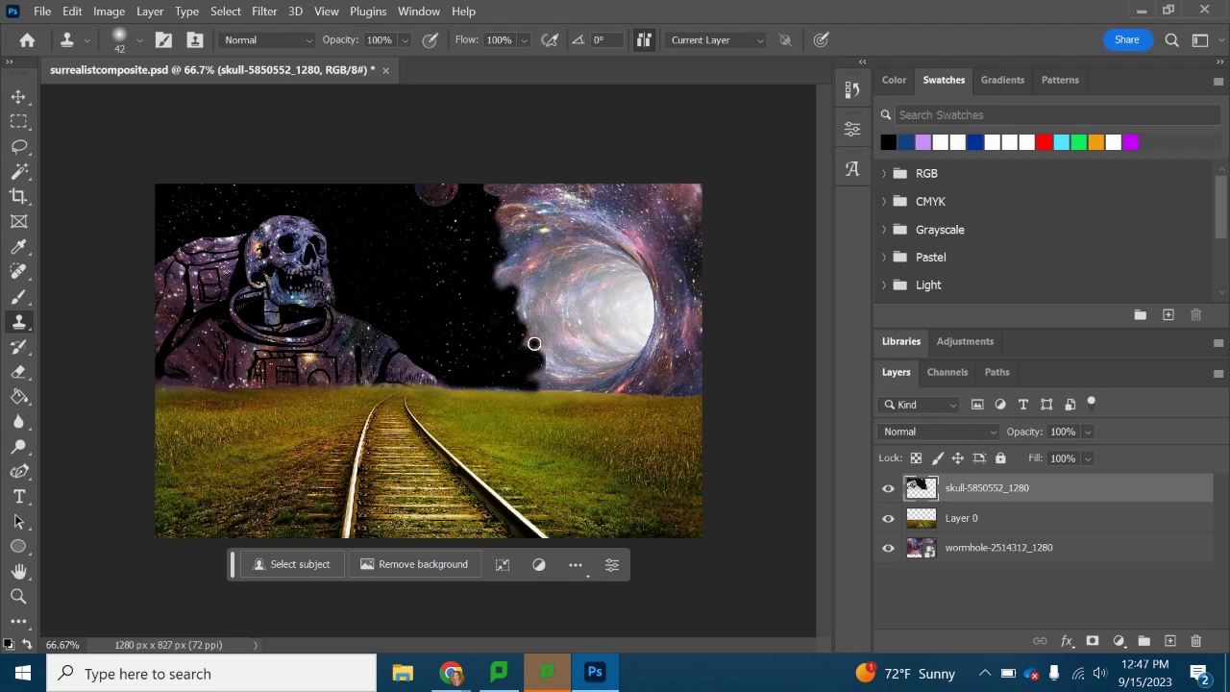
pyautogui.moveTo(538, 347); pyautogui.dragTo(519, 300)
pyautogui.moveTo(534, 305); pyautogui.dragTo(520, 290)
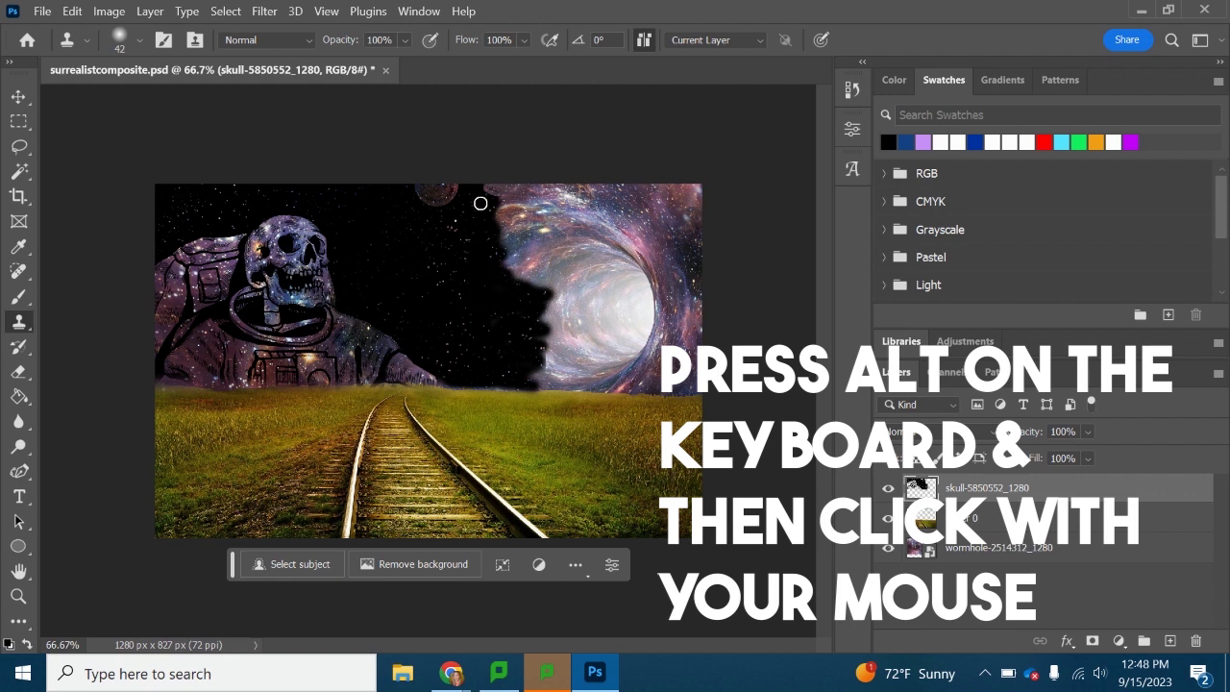
pyautogui.moveTo(505, 209)
pyautogui.mouseDown()
pyautogui.moveTo(494, 228)
pyautogui.moveTo(511, 242)
pyautogui.moveTo(502, 265)
pyautogui.moveTo(543, 283)
pyautogui.moveTo(529, 221)
pyautogui.moveTo(511, 208)
pyautogui.moveTo(512, 257)
pyautogui.mouseUp()
pyautogui.moveTo(577, 380)
pyautogui.mouseDown()
pyautogui.moveTo(536, 385)
pyautogui.moveTo(494, 318)
pyautogui.moveTo(554, 264)
pyautogui.mouseUp()
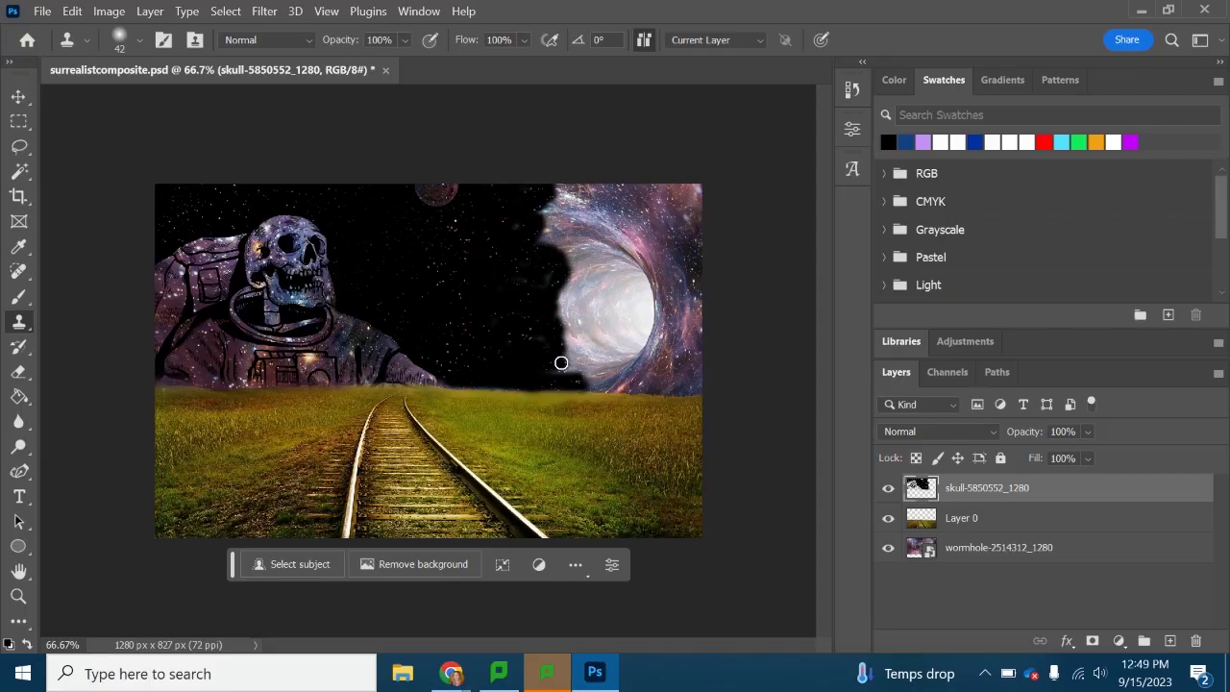
# Step: Resample the starry black sky and clone it over the rest of the wormhole up to the canvas's right edge
pyautogui.moveTo(561, 362)
pyautogui.mouseDown()
pyautogui.moveTo(585, 209)
pyautogui.moveTo(544, 283)
pyautogui.moveTo(544, 215)
pyautogui.moveTo(496, 267)
pyautogui.mouseUp()
pyautogui.keyDown('alt'); pyautogui.click(497, 267); pyautogui.keyUp('alt')
pyautogui.moveTo(567, 187)
pyautogui.mouseDown()
pyautogui.moveTo(585, 376)
pyautogui.moveTo(575, 242)
pyautogui.moveTo(582, 254)
pyautogui.mouseUp()
pyautogui.keyDown('alt'); pyautogui.click(470, 285); pyautogui.keyUp('alt')
pyautogui.moveTo(496, 287)
pyautogui.mouseDown()
pyautogui.moveTo(614, 326)
pyautogui.moveTo(630, 307)
pyautogui.moveTo(507, 339)
pyautogui.moveTo(686, 390)
pyautogui.moveTo(486, 287)
pyautogui.moveTo(646, 332)
pyautogui.moveTo(591, 337)
pyautogui.moveTo(704, 379)
pyautogui.moveTo(597, 242)
pyautogui.moveTo(680, 276)
pyautogui.moveTo(439, 268)
pyautogui.moveTo(641, 214)
pyautogui.moveTo(694, 180)
pyautogui.moveTo(600, 184)
pyautogui.moveTo(643, 204)
pyautogui.mouseUp()
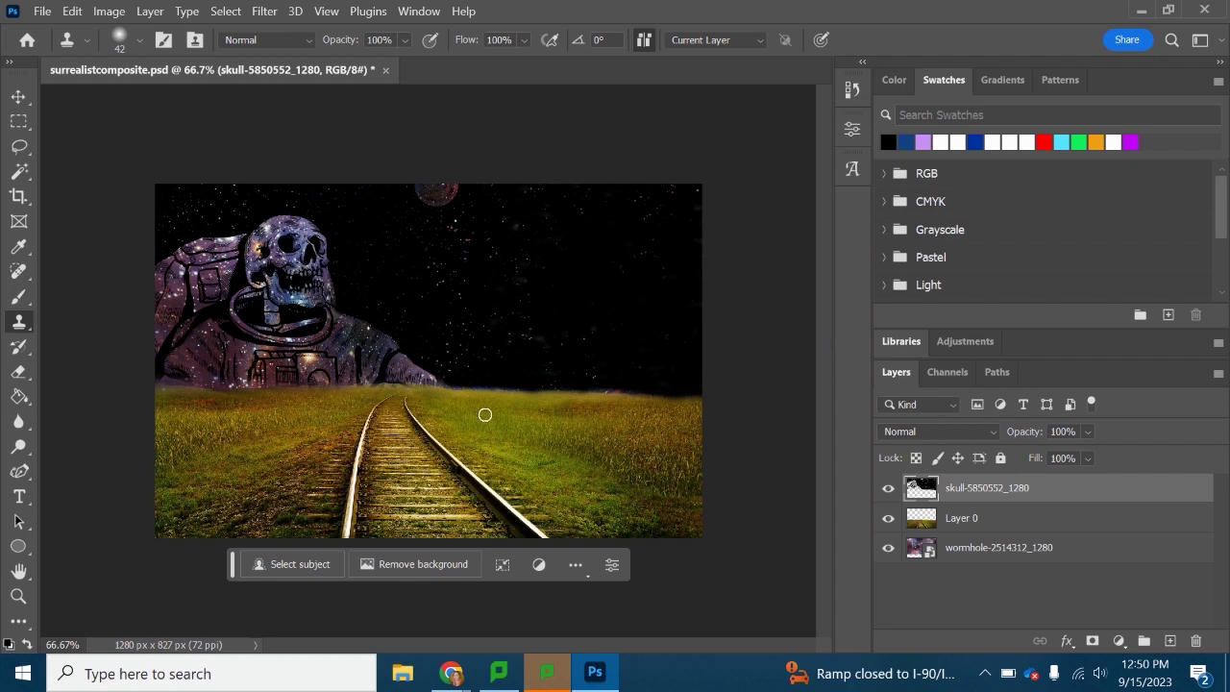
pyautogui.click(42, 10)
pyautogui.click(42, 10)
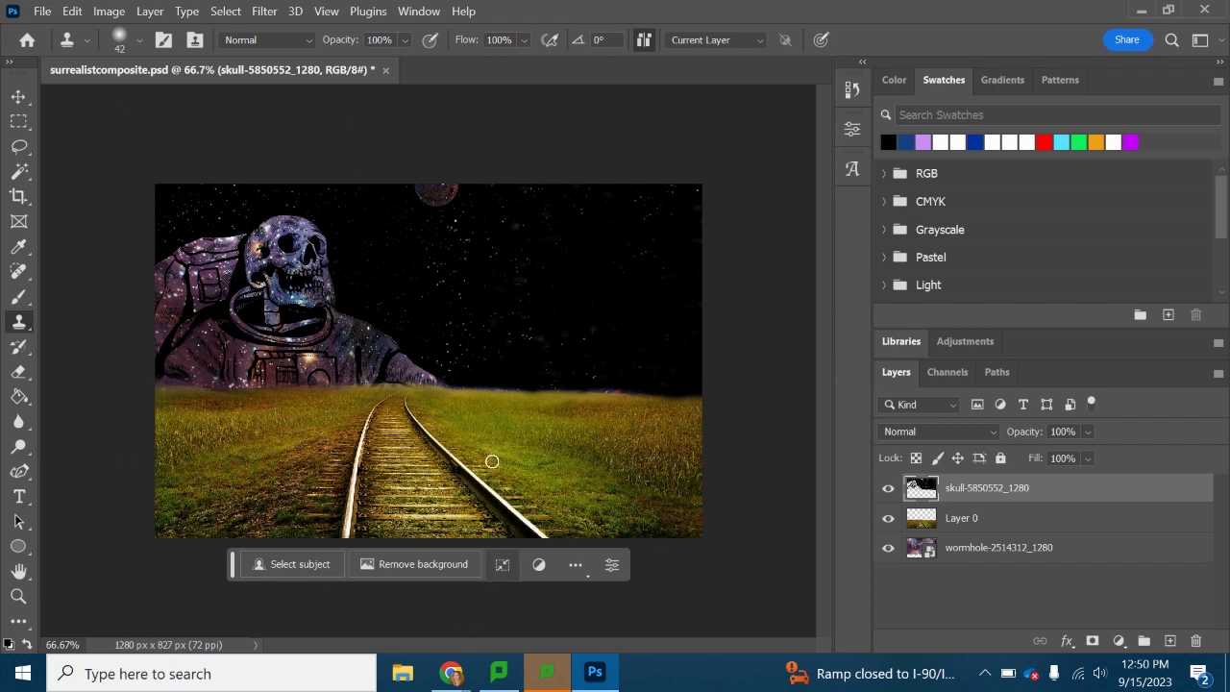
# Step: Recolour the railroad on Layer 0 with Hue/Saturation, using hue -150, saturation -38 and lightness -48
pyautogui.click(933, 511)
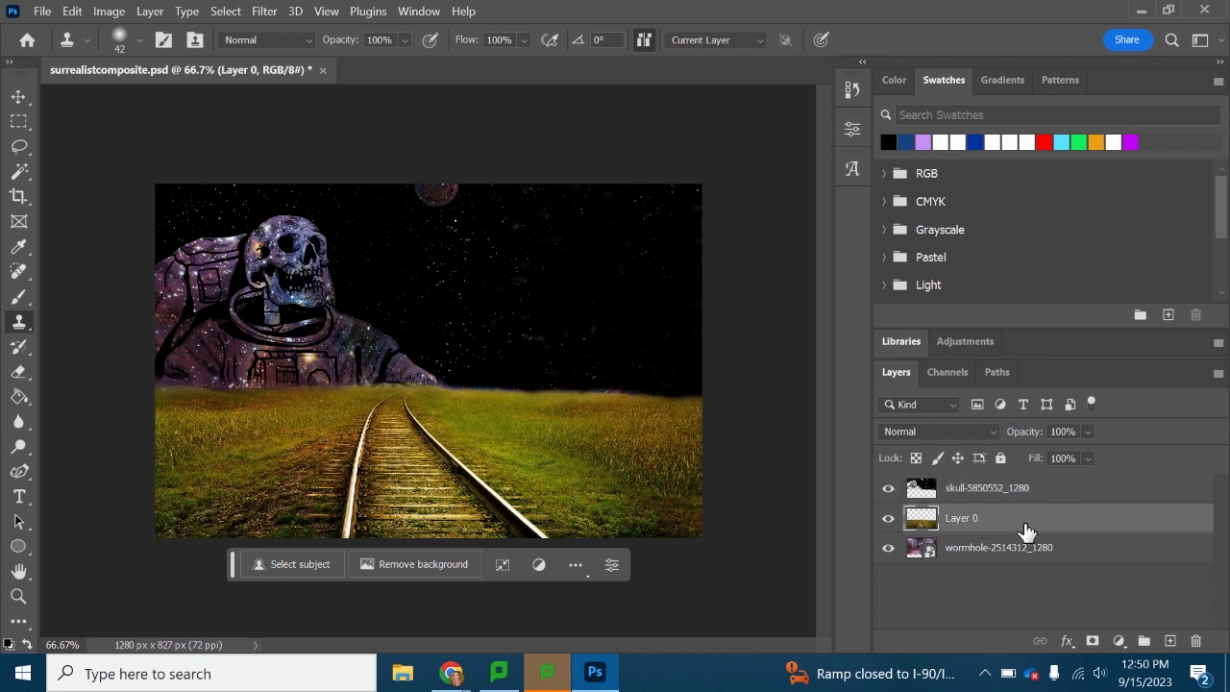
pyautogui.click(110, 11)
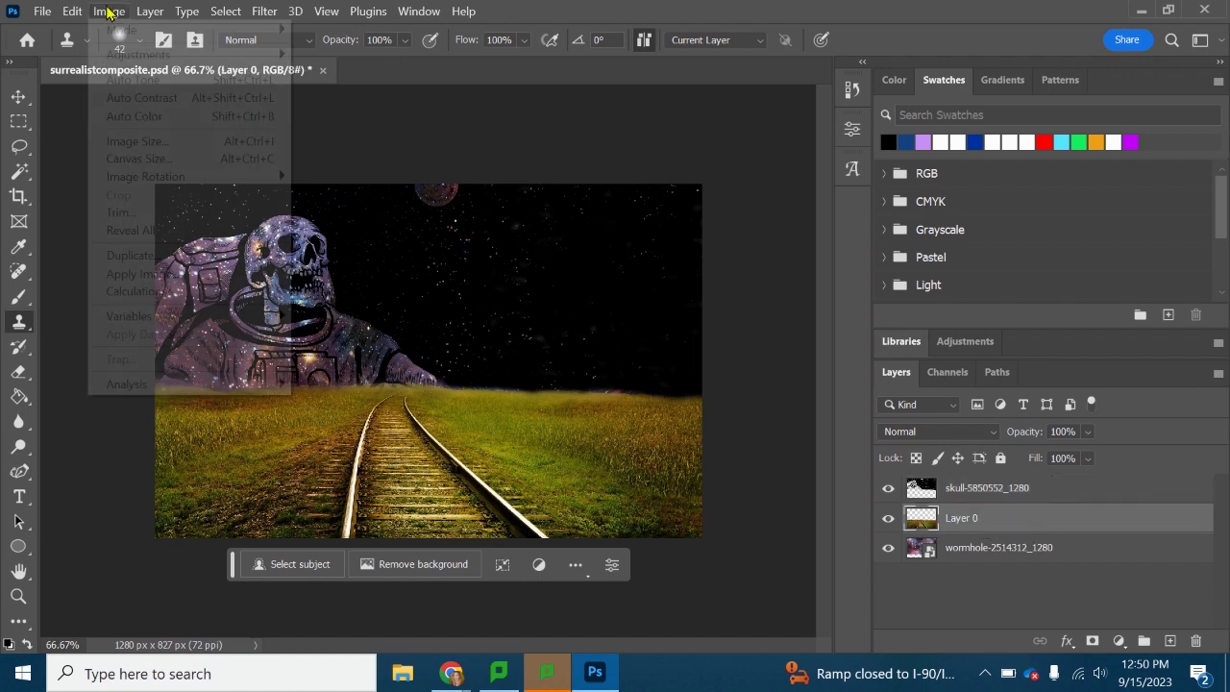
pyautogui.moveTo(123, 56)
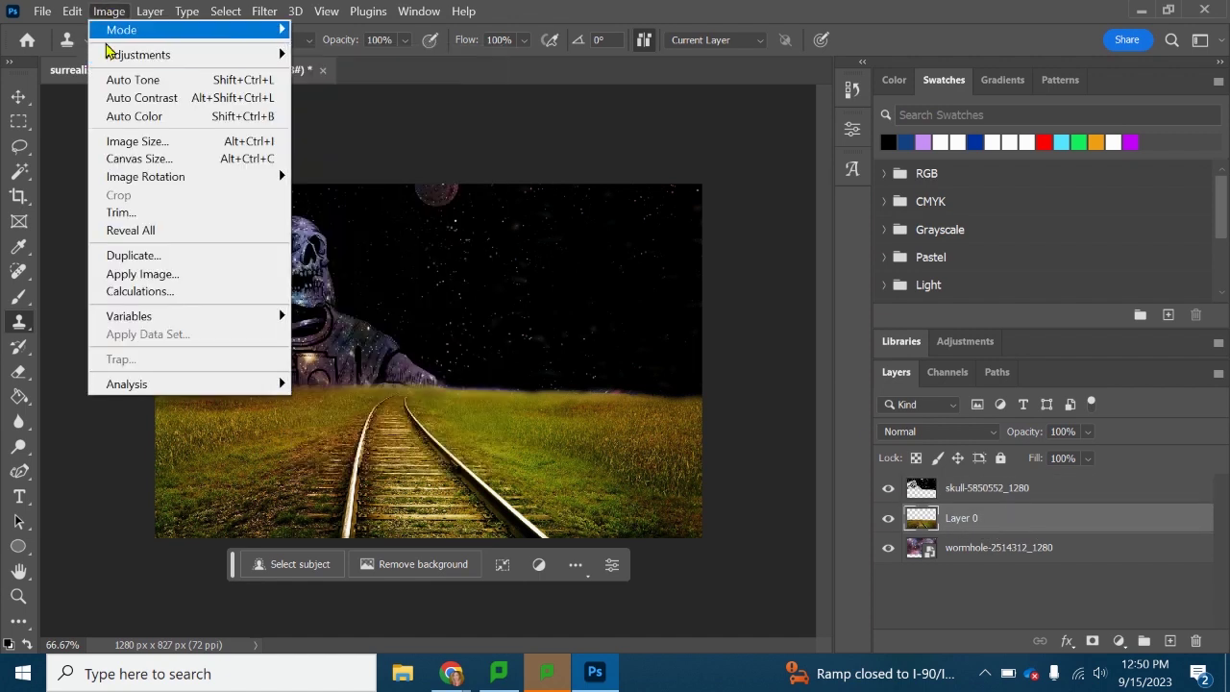
pyautogui.click(331, 154)
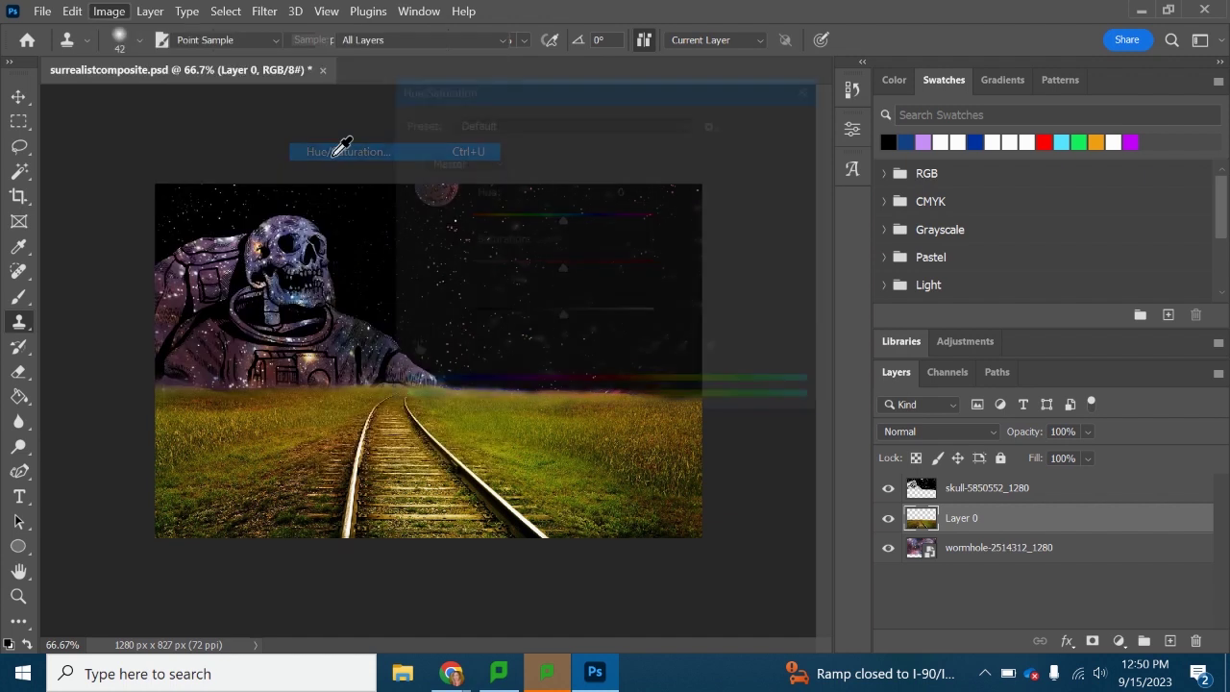
pyautogui.moveTo(560, 96); pyautogui.dragTo(990, 95)
pyautogui.moveTo(994, 268)
pyautogui.mouseDown()
pyautogui.moveTo(924, 268)
pyautogui.moveTo(989, 268)
pyautogui.mouseUp()
pyautogui.moveTo(995, 219); pyautogui.dragTo(913, 231)
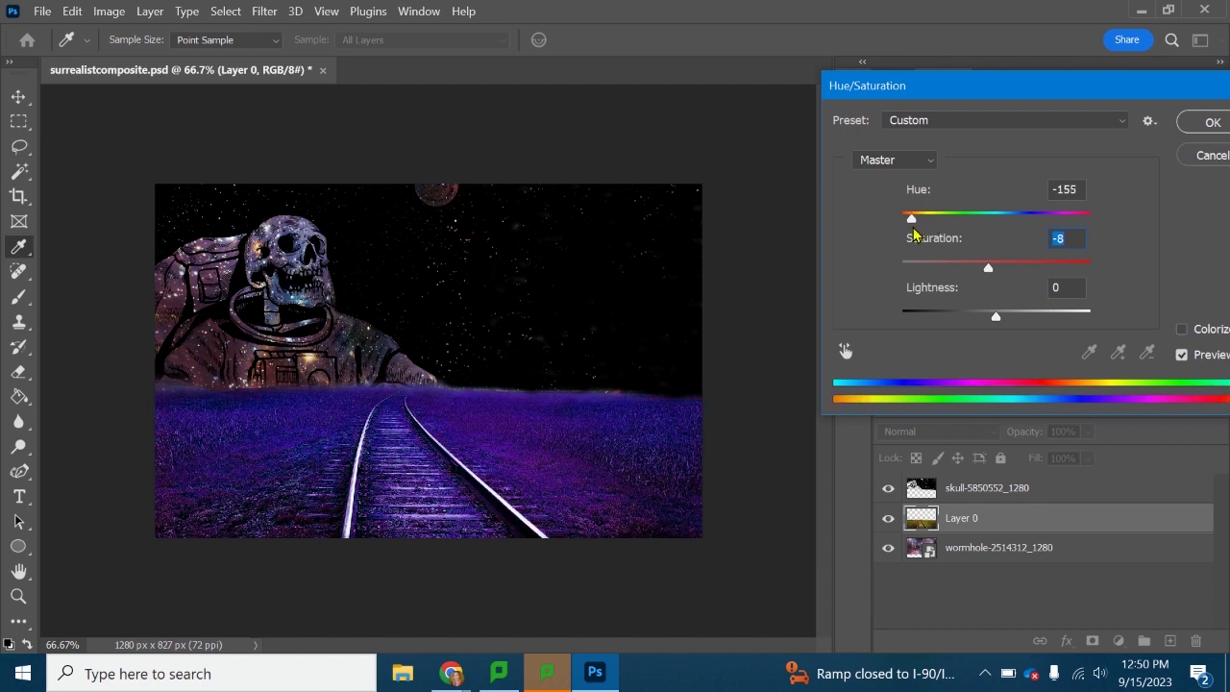
pyautogui.hotkey('shift', 'Tab')
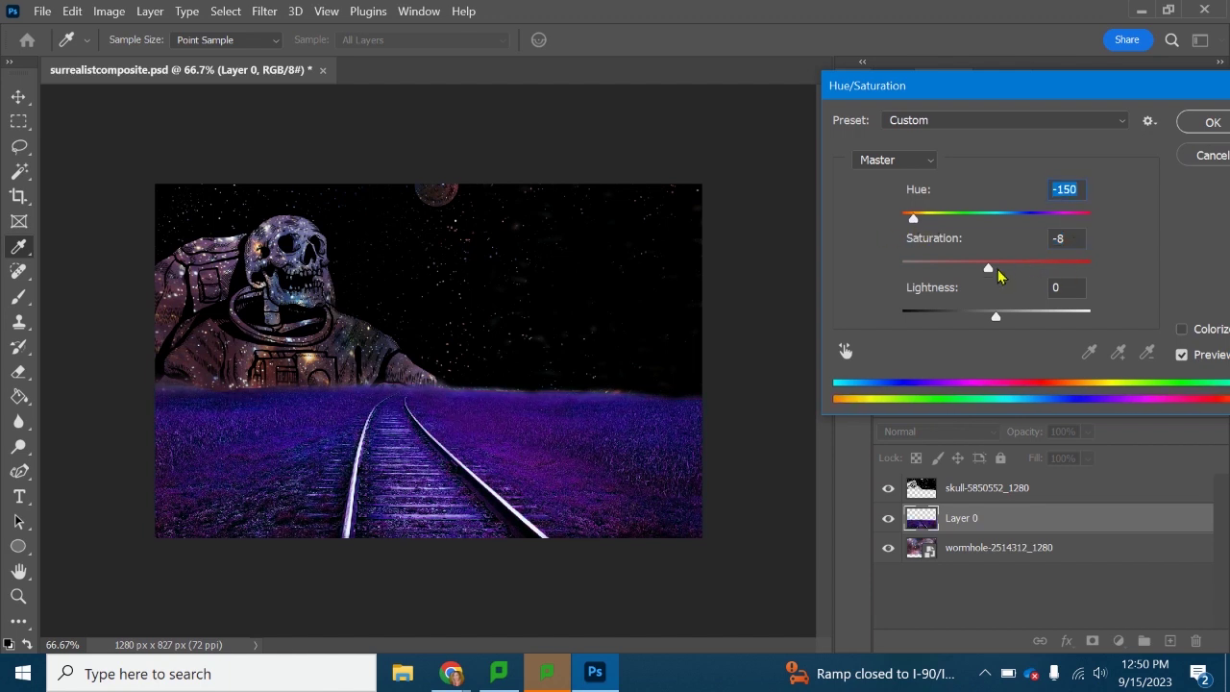
pyautogui.moveTo(988, 271); pyautogui.dragTo(953, 324)
pyautogui.click(967, 271)
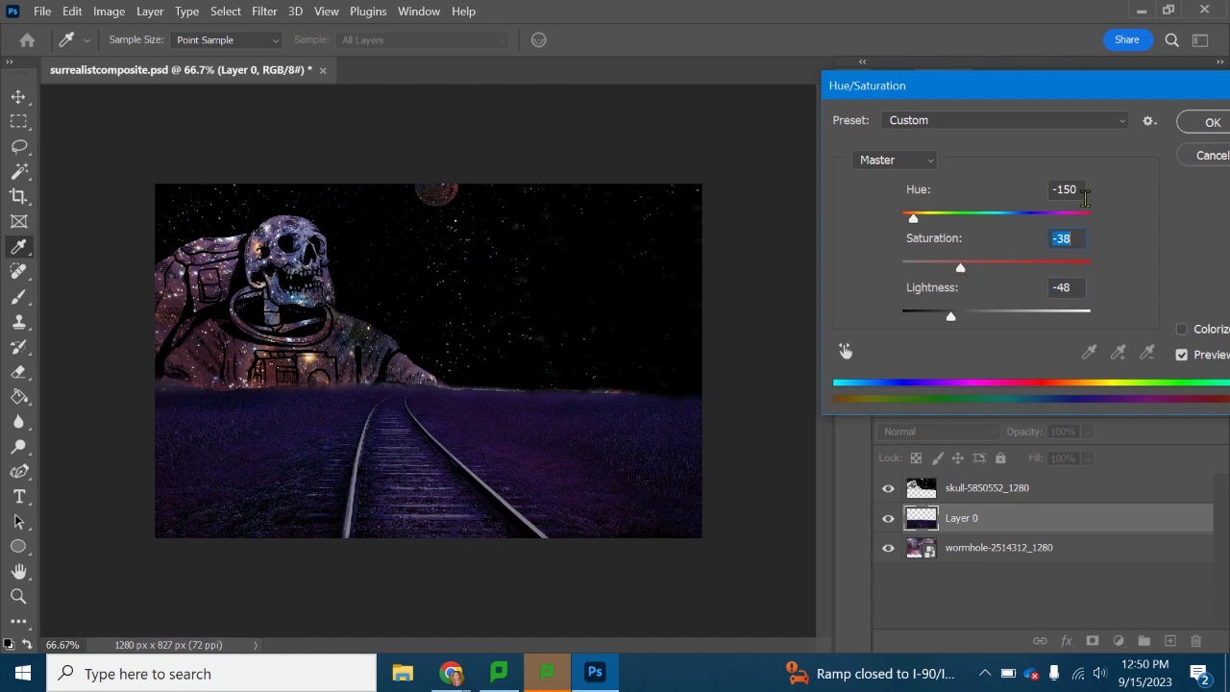
pyautogui.click(1211, 122)
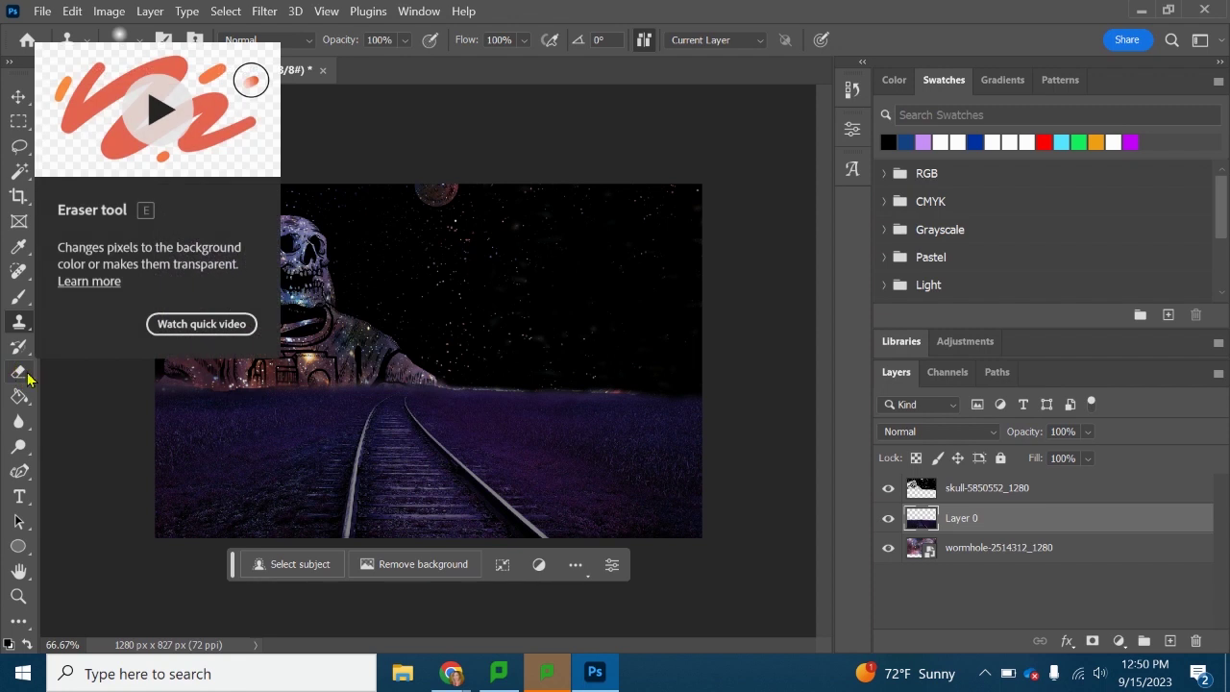
# Step: Reposition the skull layer with the Move tool, leaving the astronaut at the canvas's left edge slightly lower over the horizon
pyautogui.click(19, 97)
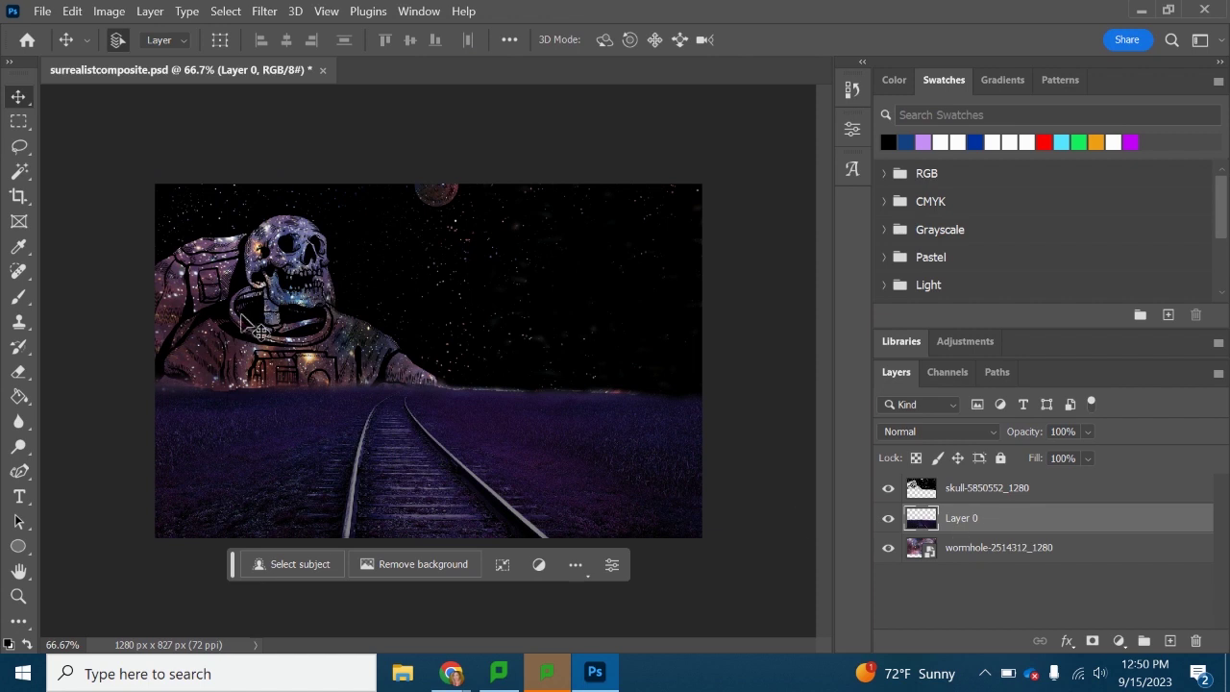
pyautogui.moveTo(286, 285); pyautogui.dragTo(370, 306)
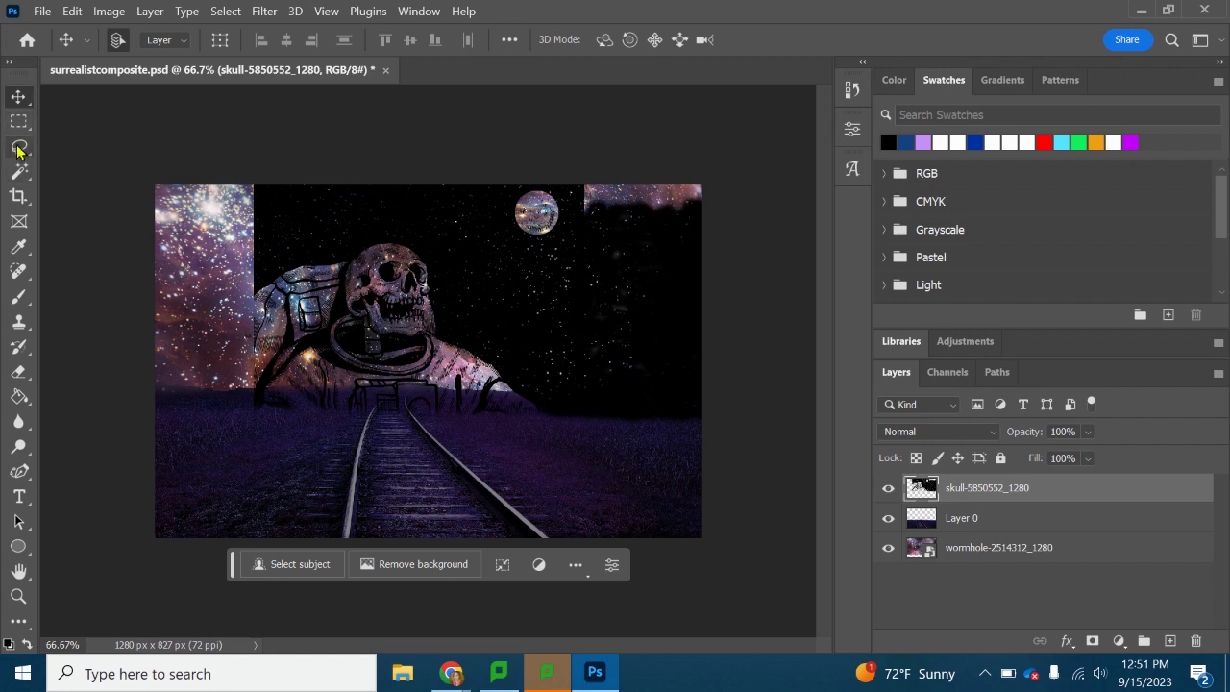
pyautogui.moveTo(623, 343); pyautogui.dragTo(522, 318)
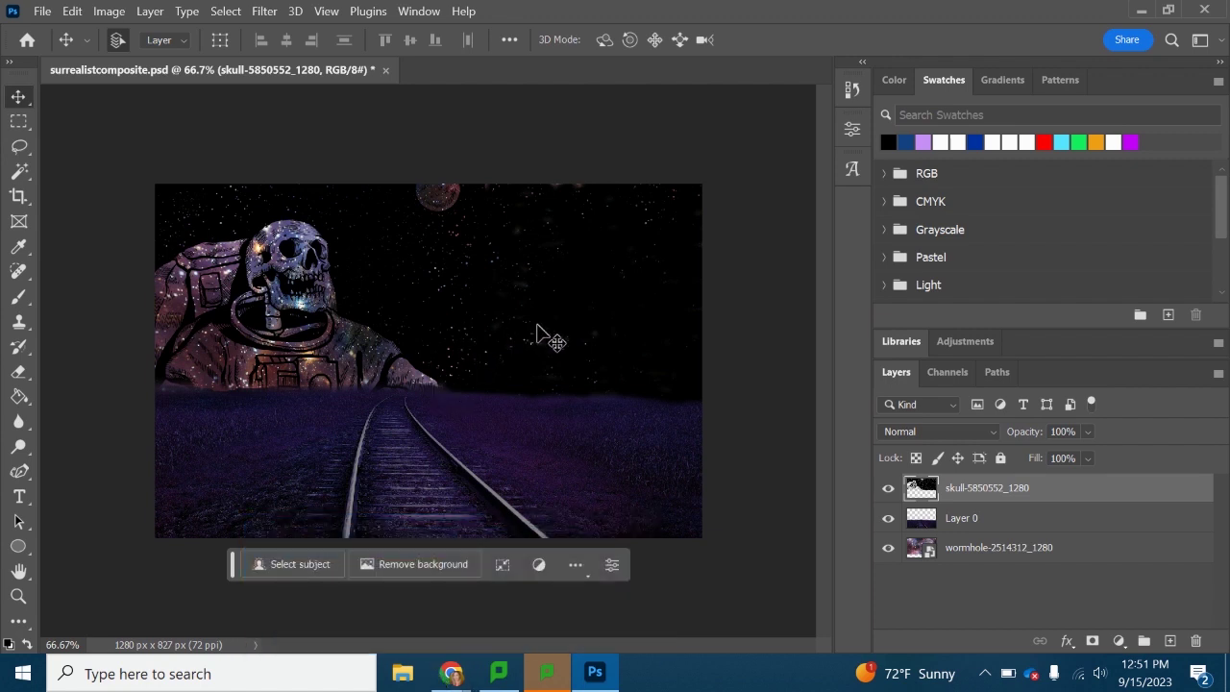
pyautogui.moveTo(455, 677)
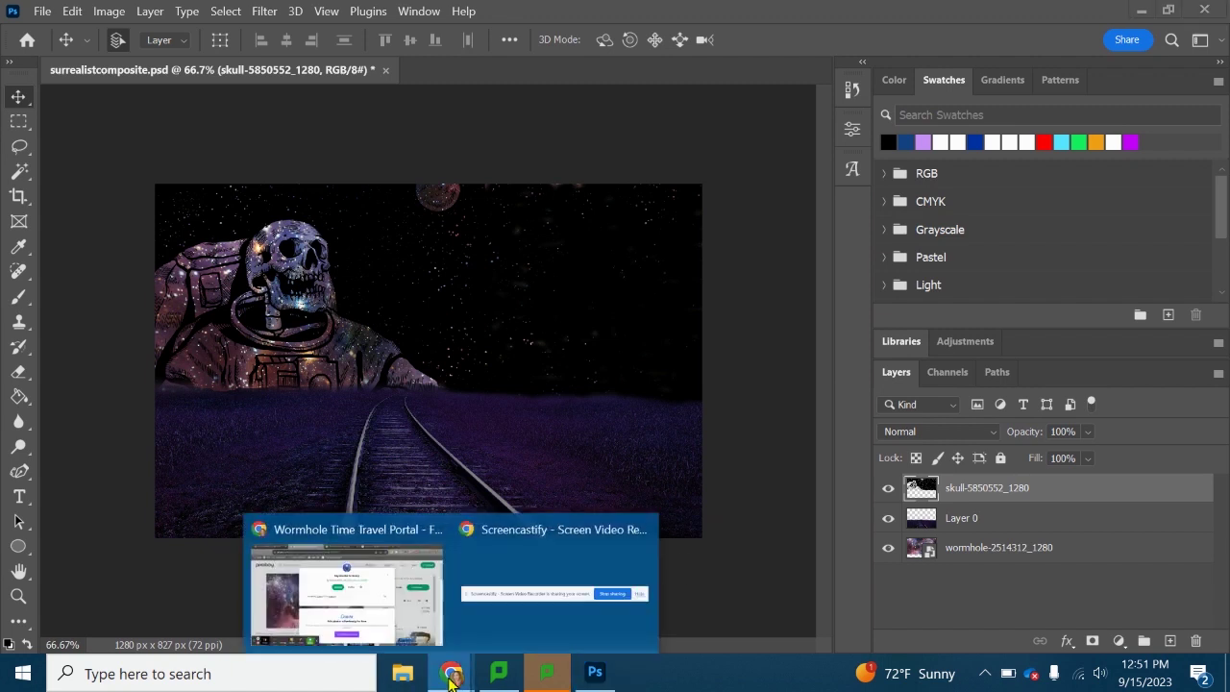
pyautogui.click(374, 635)
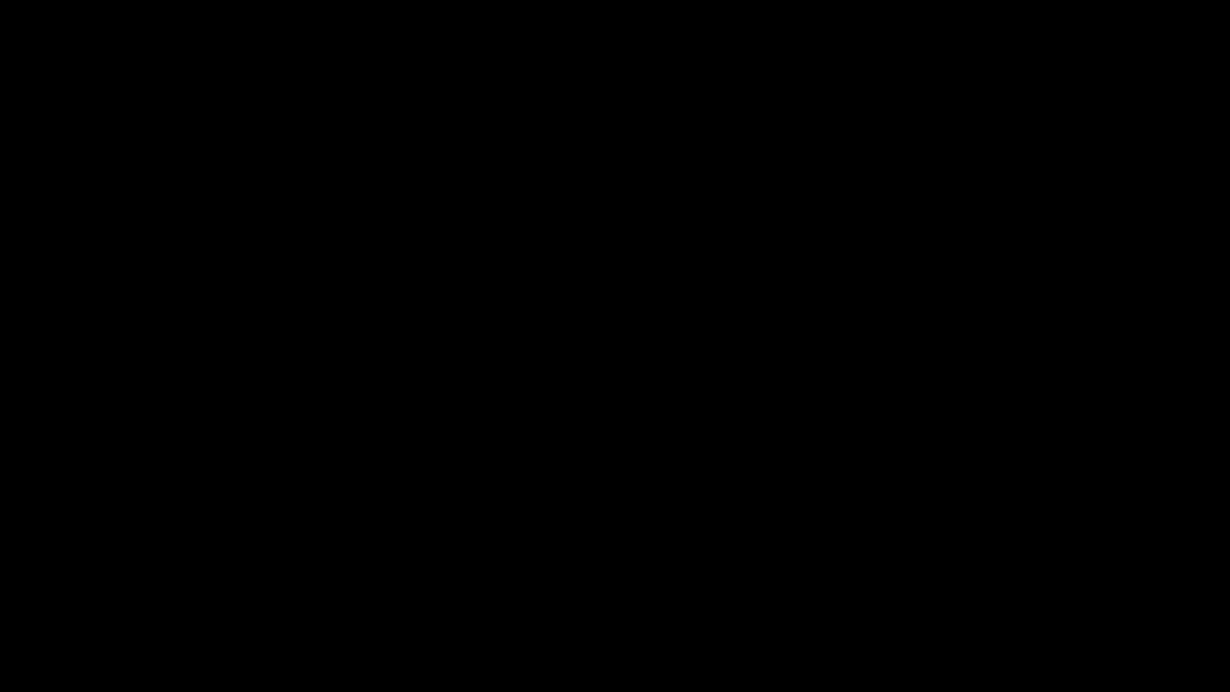